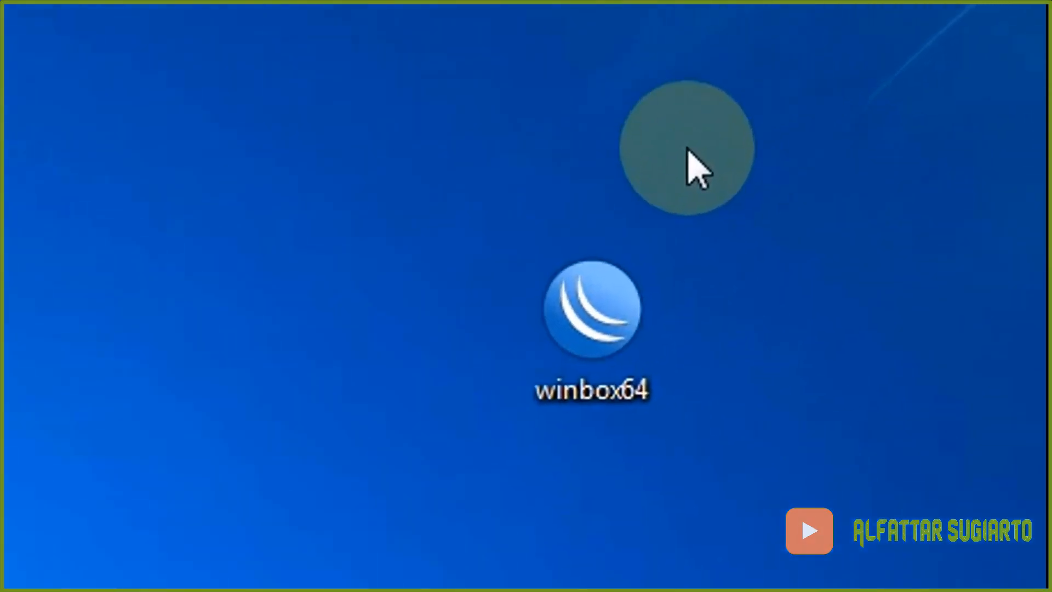
# - Launch WinBox from the winbox64 desktop shortcut
pyautogui.click(817, 153)
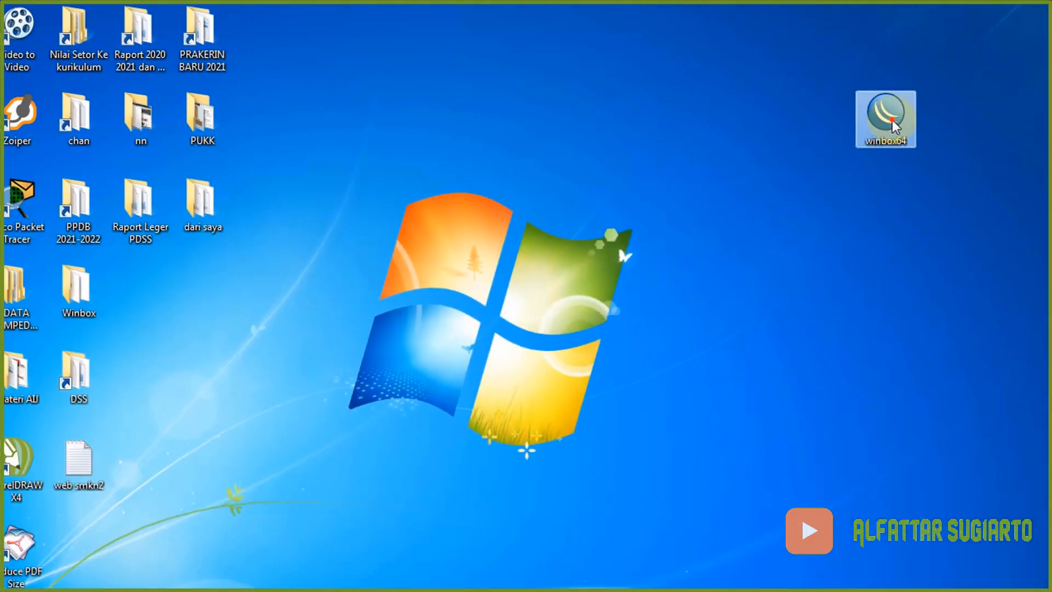
pyautogui.doubleClick(593, 347)
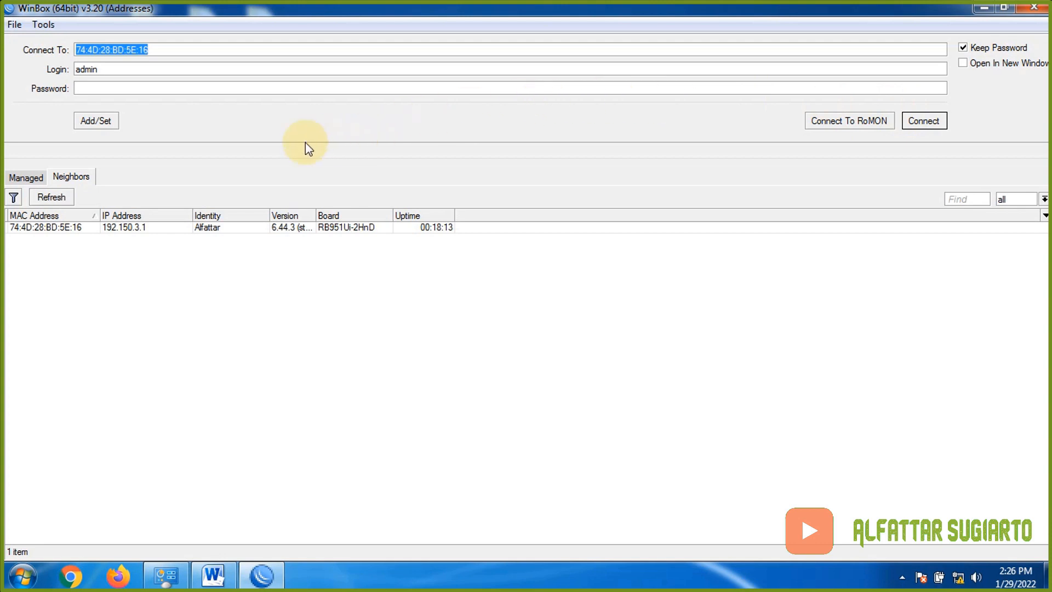
# - Connect to the neighbouring router and reset its whole configuration, confirming the reboot
pyautogui.click(67, 227)
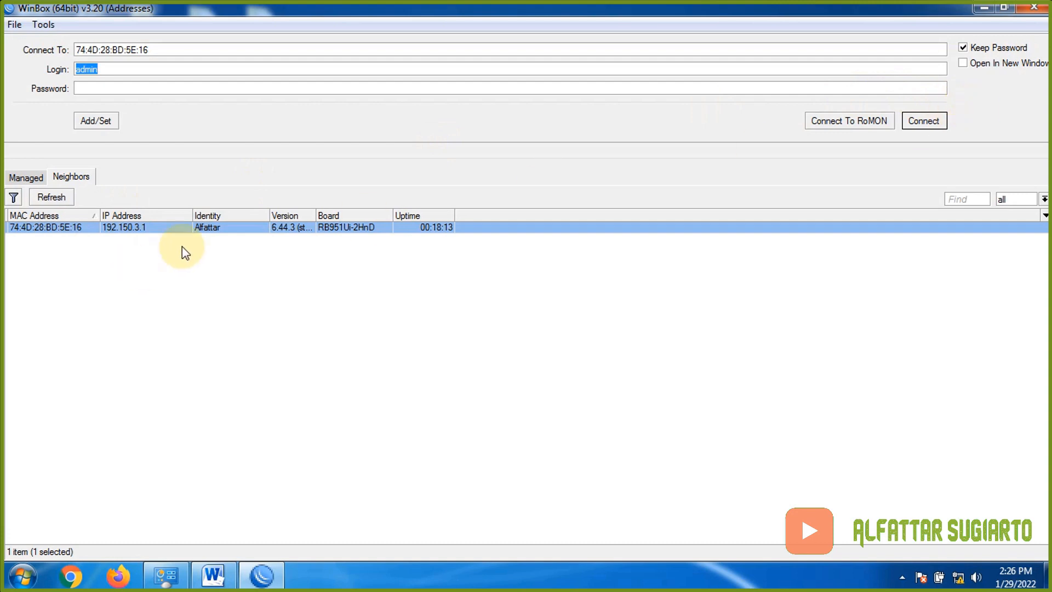
pyautogui.click(932, 123)
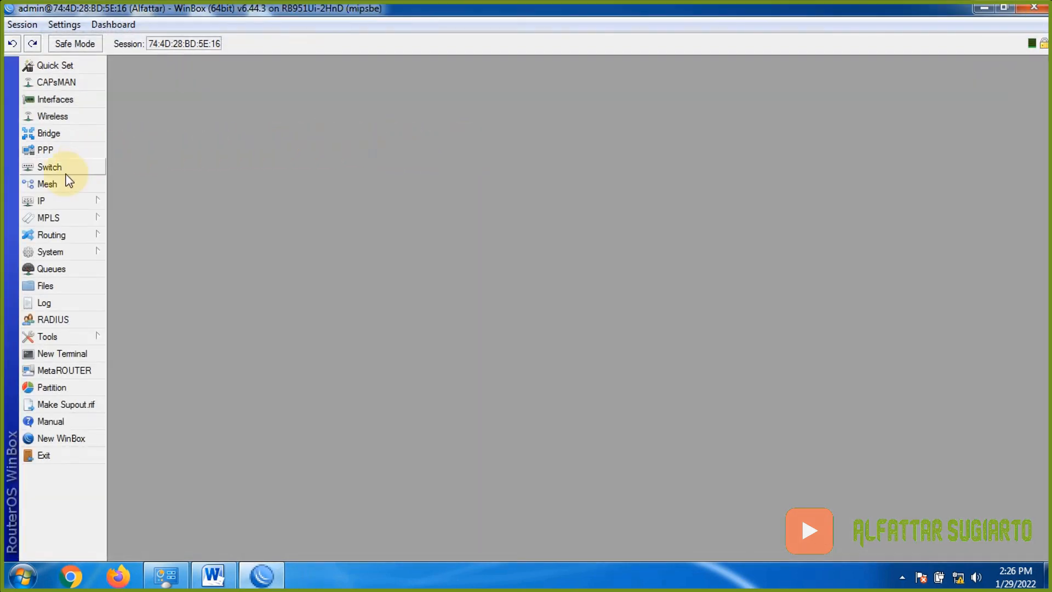
pyautogui.click(61, 252)
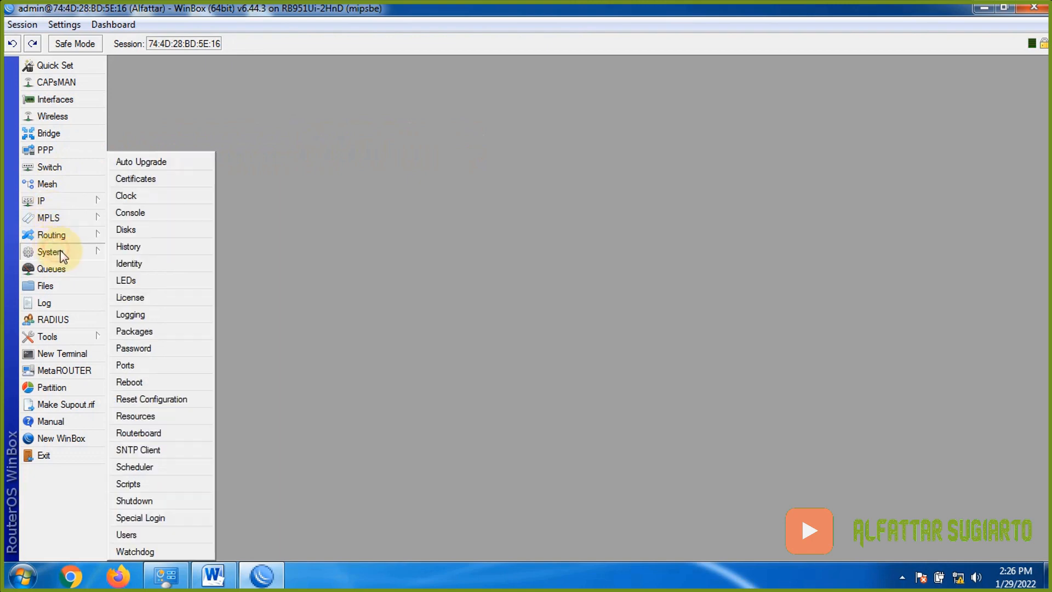
pyautogui.click(171, 400)
pyautogui.click(527, 290)
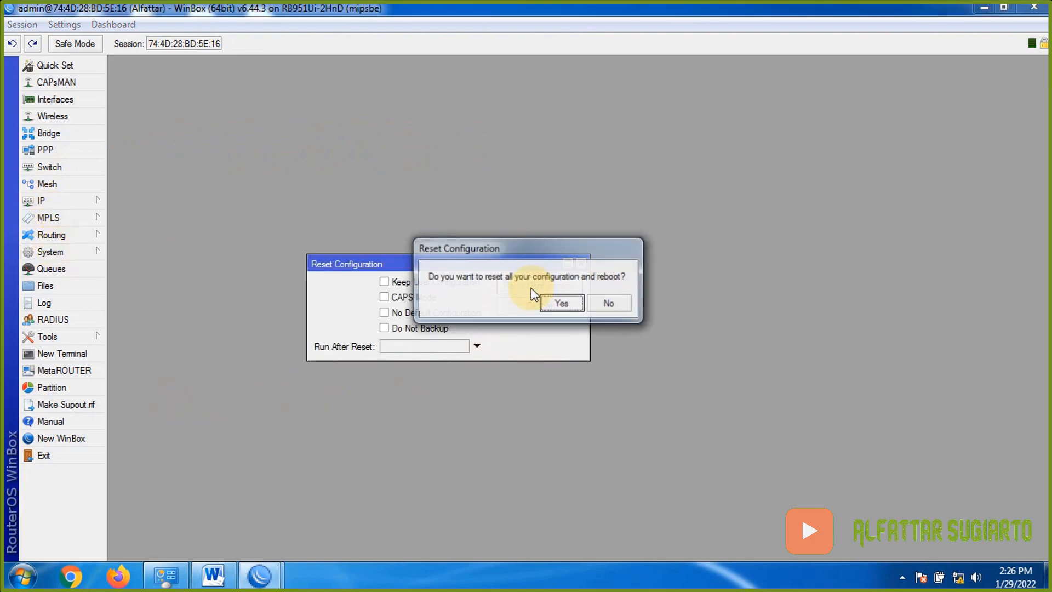
pyautogui.click(563, 297)
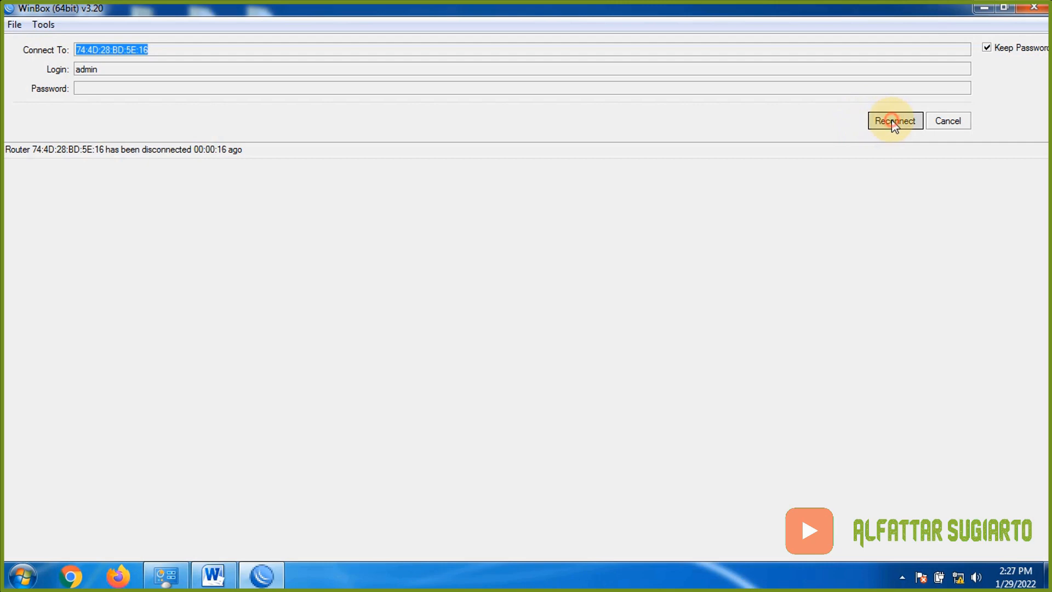
# - Reconnect after the reboot, remove the RouterOS default configuration, and reconnect to the blank router
pyautogui.click(892, 122)
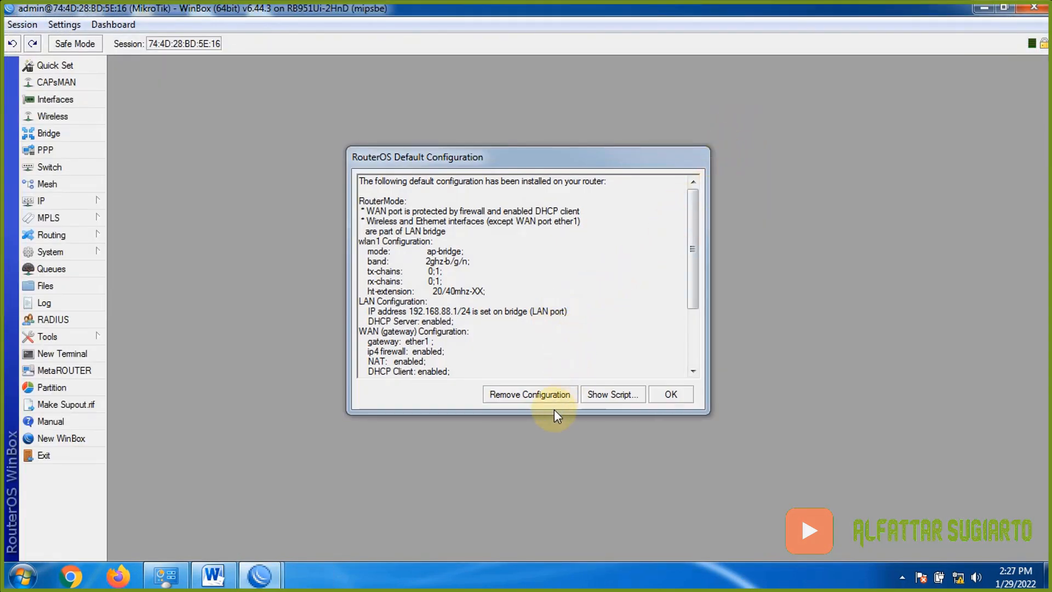
pyautogui.click(570, 399)
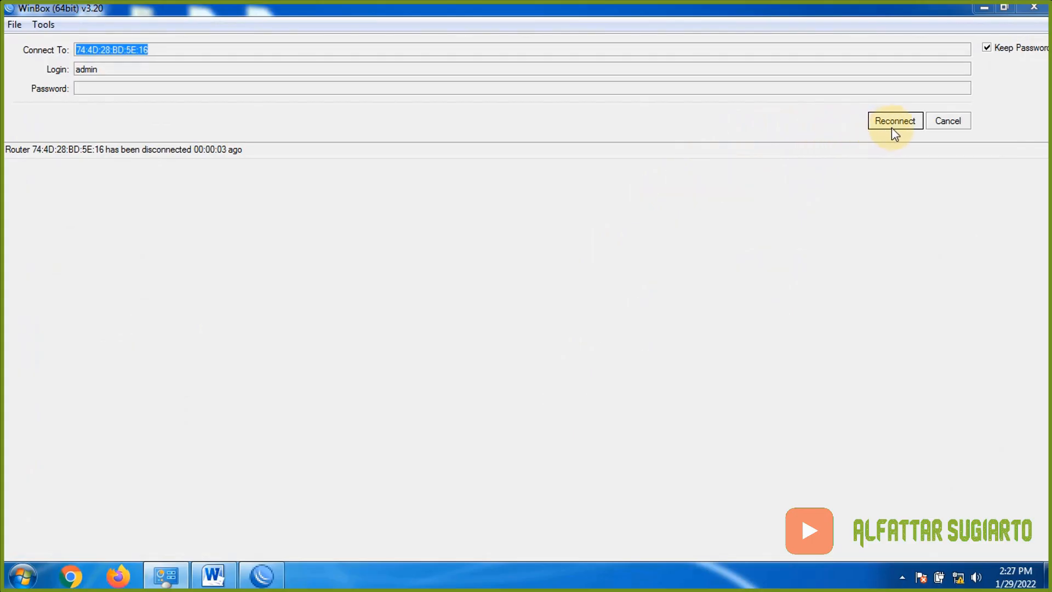
pyautogui.click(918, 124)
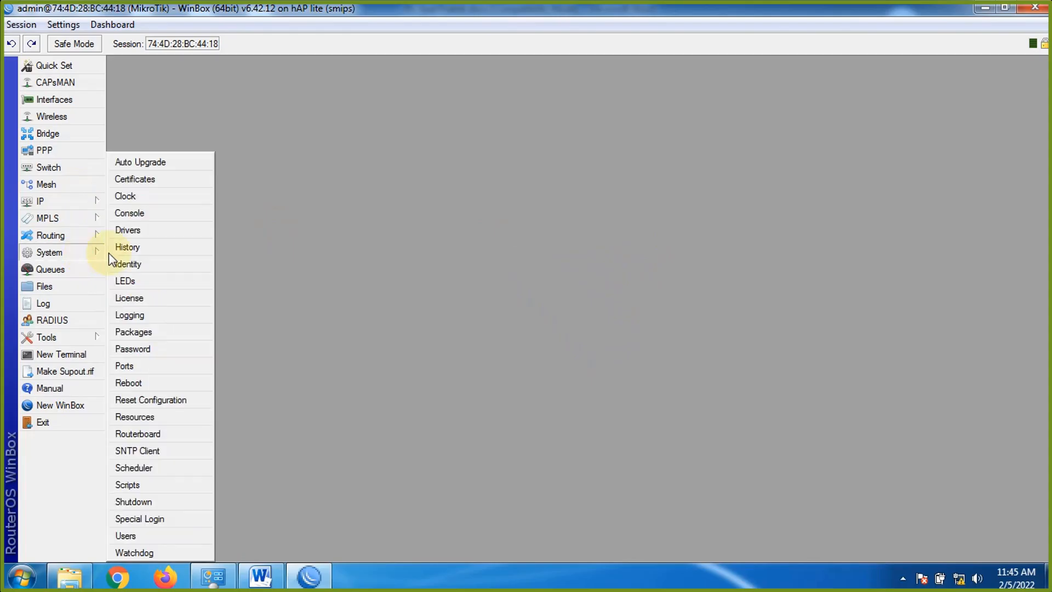
# - Change the system identity from MikroTik to the author's name
pyautogui.click(162, 260)
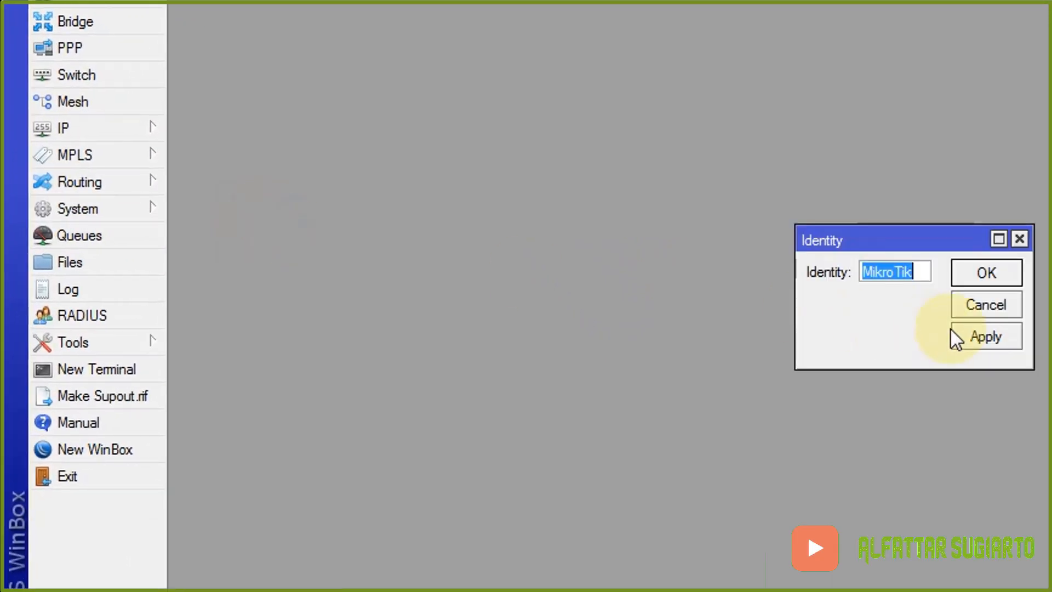
pyautogui.write('Sugiarto')
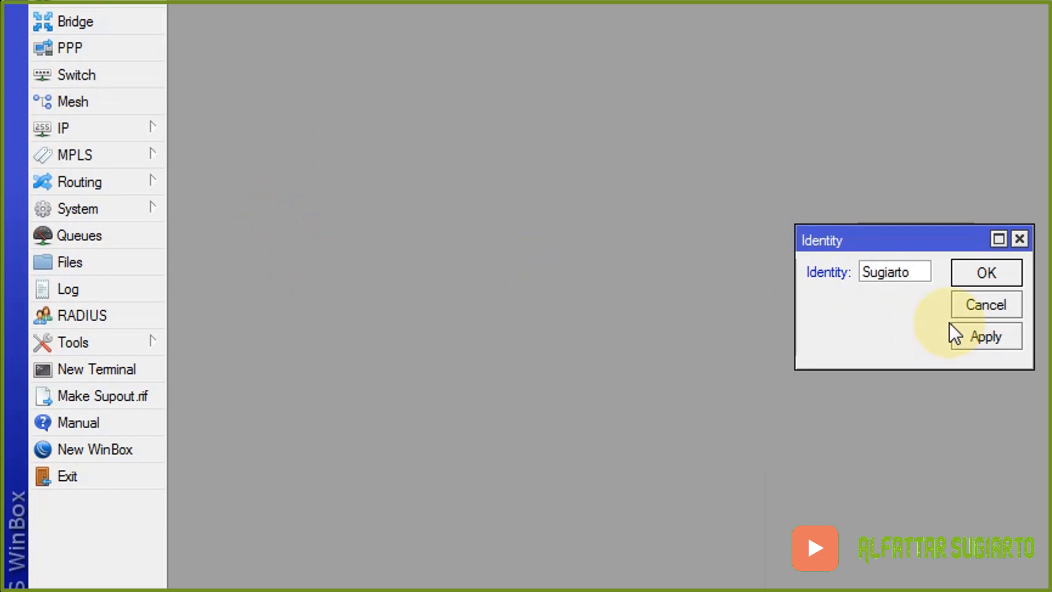
pyautogui.click(986, 274)
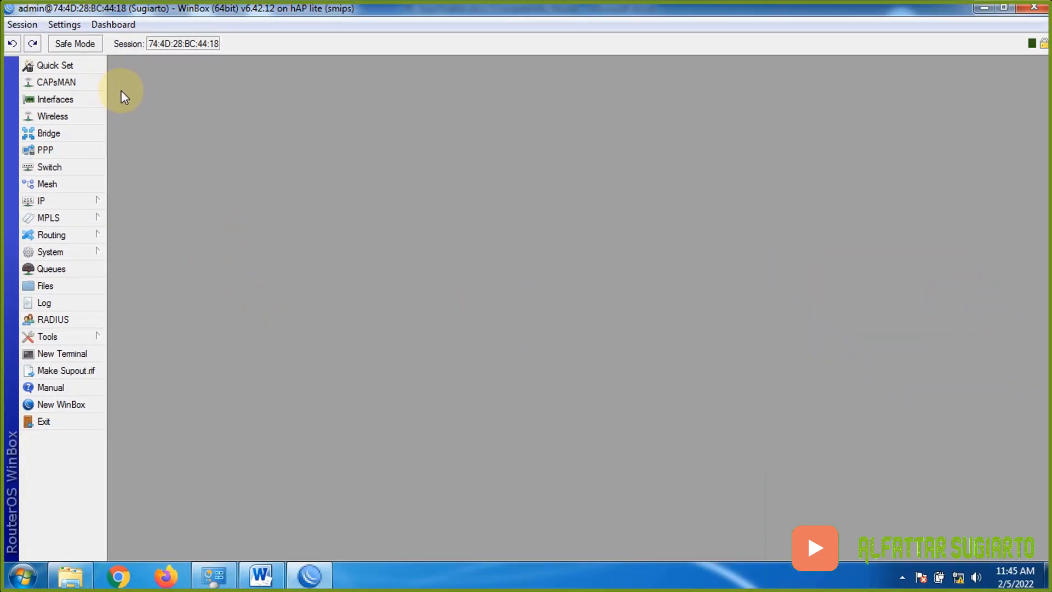
# - In the Interface List, rename ether1 to ether1-Internet and enable wlan1
pyautogui.click(85, 99)
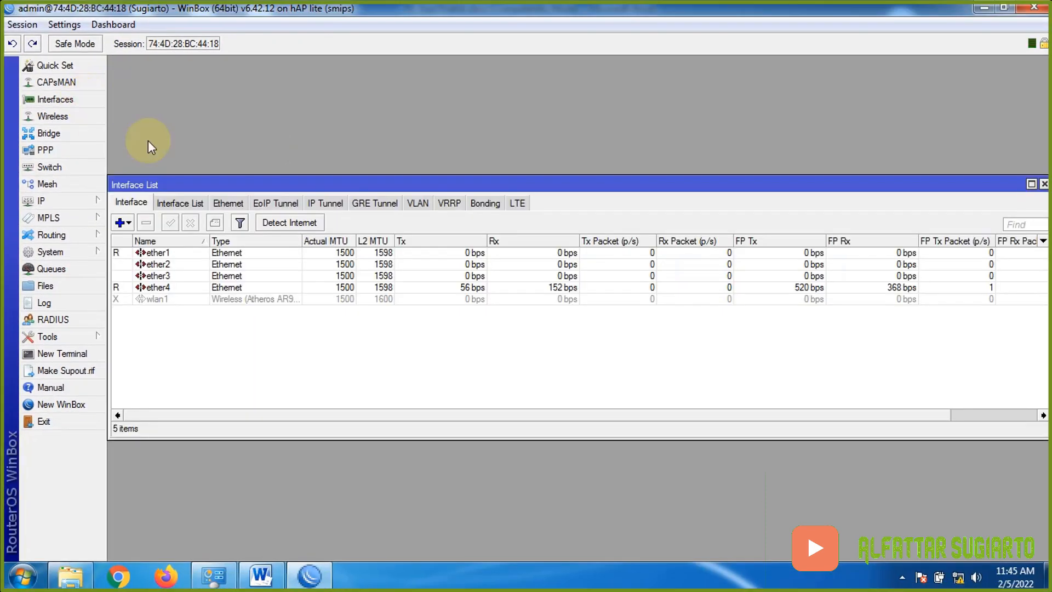
pyautogui.click(166, 254)
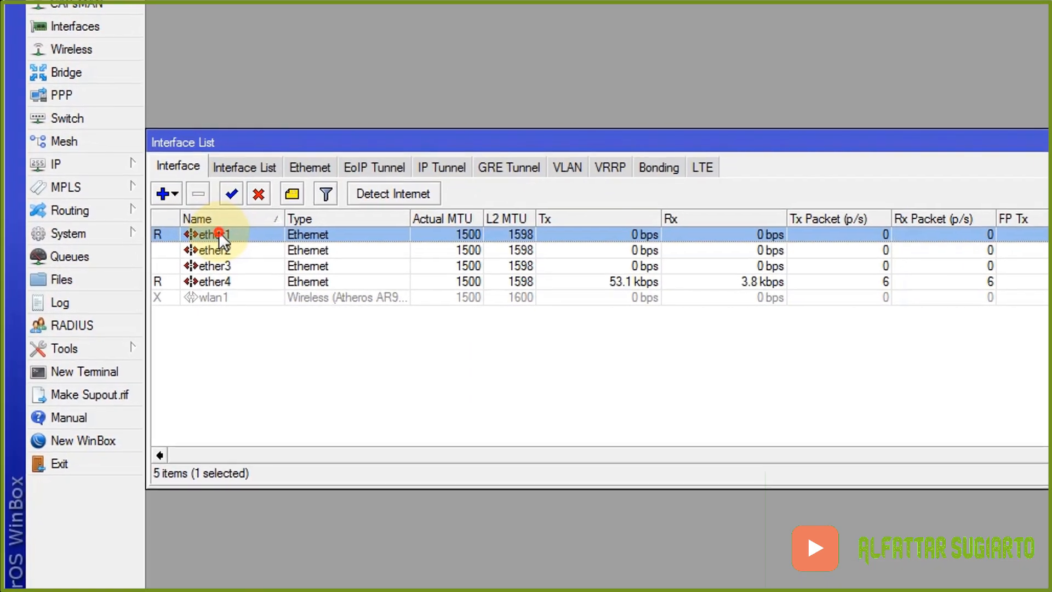
pyautogui.doubleClick(161, 253)
pyautogui.click(763, 125)
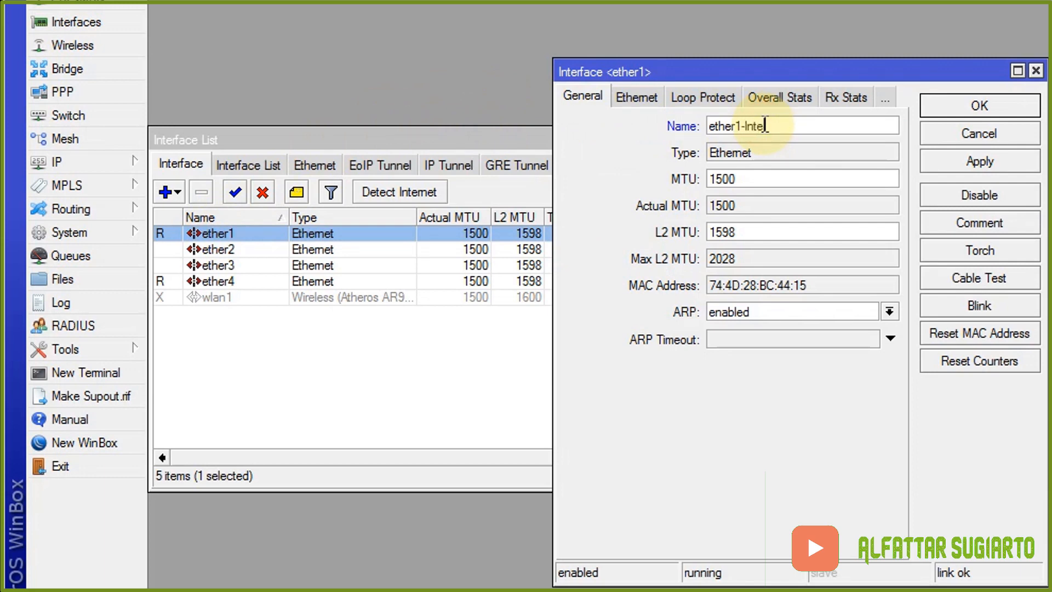
pyautogui.write('-Internet')
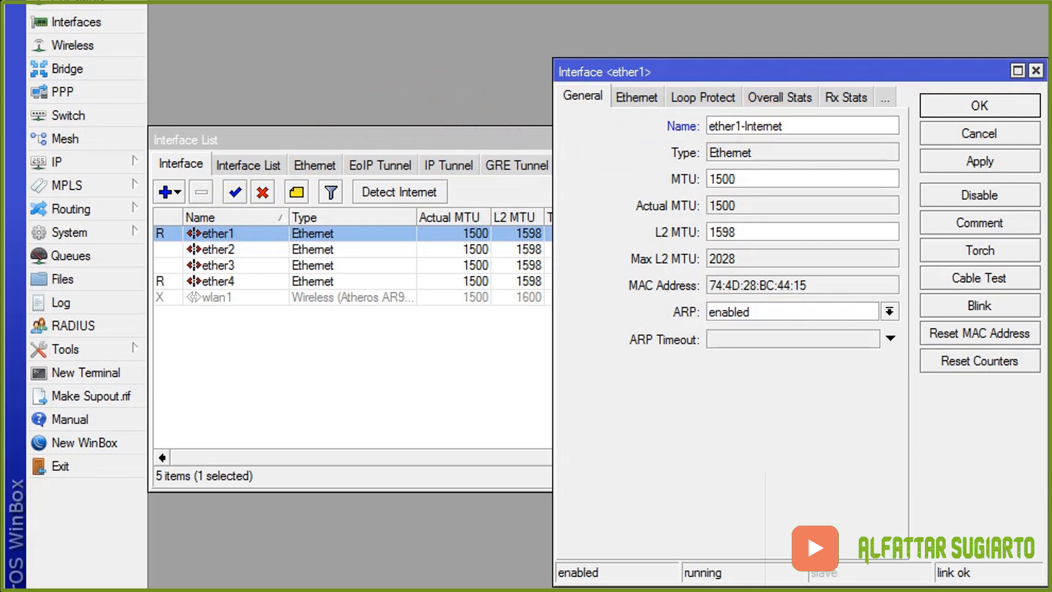
pyautogui.click(992, 110)
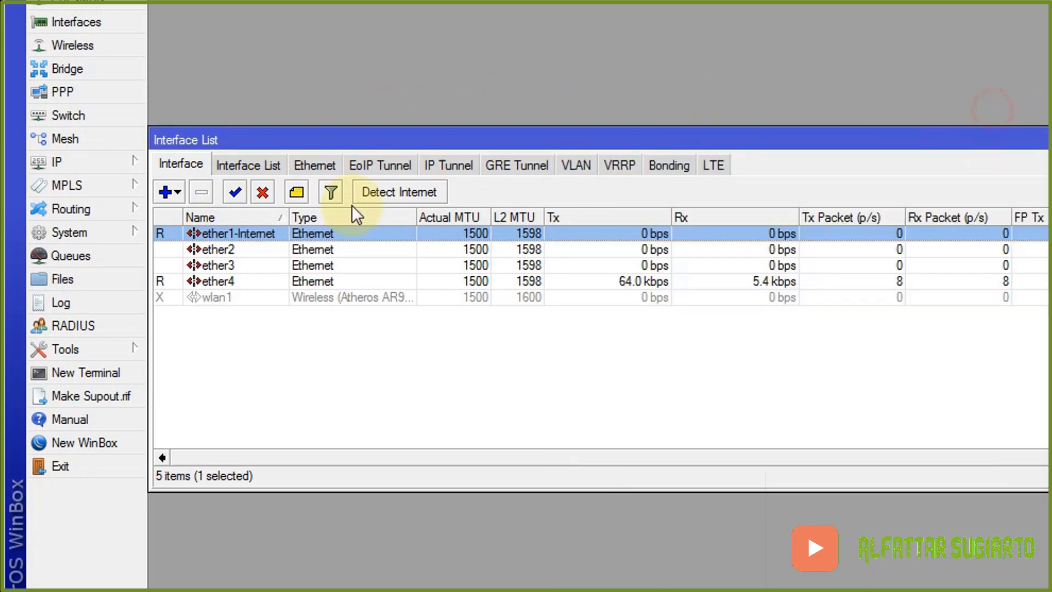
pyautogui.click(214, 298)
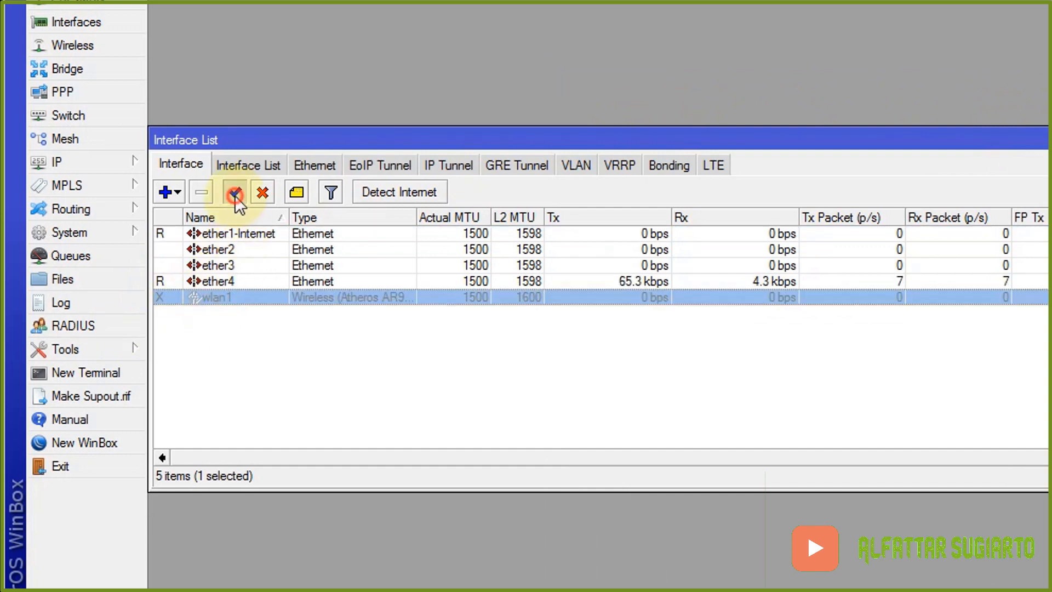
pyautogui.click(236, 193)
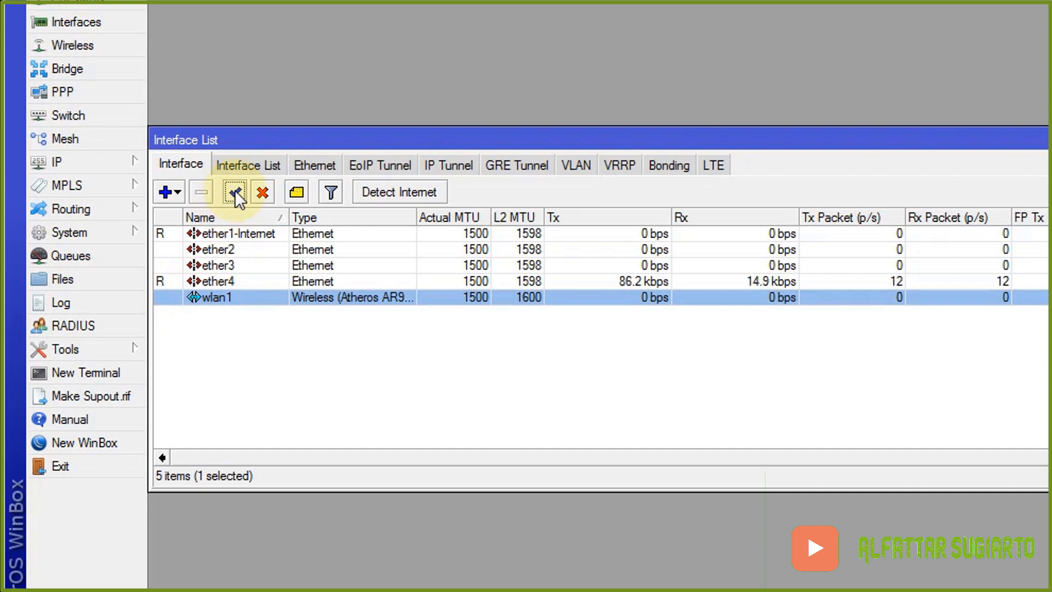
# - Rename wlan1 to wlan1-Wireless, fixing a typo, then close the Interface List
pyautogui.doubleClick(218, 297)
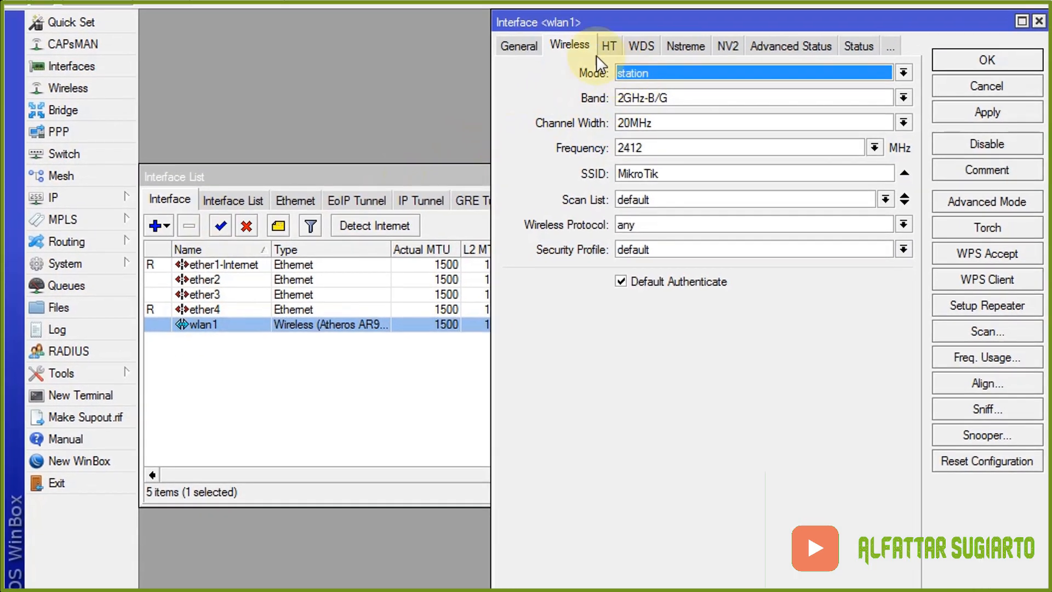
pyautogui.click(517, 46)
pyautogui.click(631, 72)
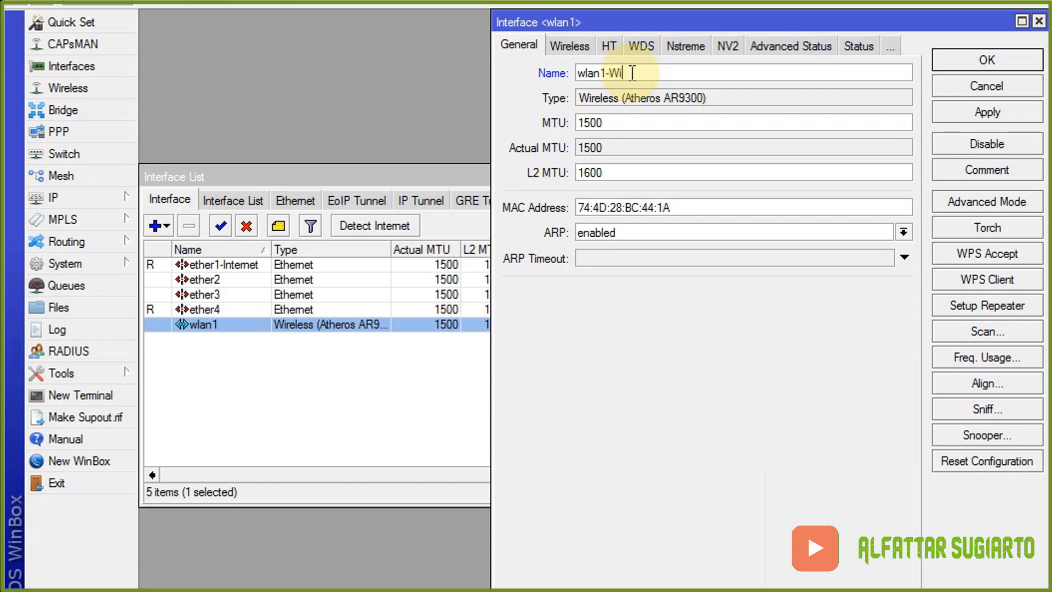
pyautogui.write('-Wirelees')
pyautogui.press('BackSpace')
pyautogui.press('BackSpace')
pyautogui.write('ss')
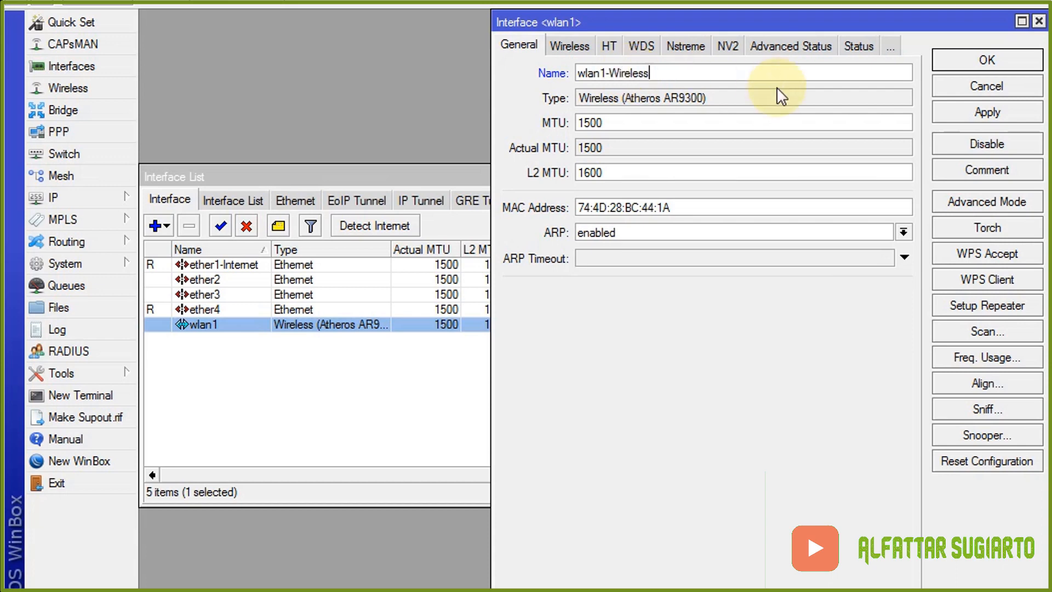
pyautogui.click(983, 65)
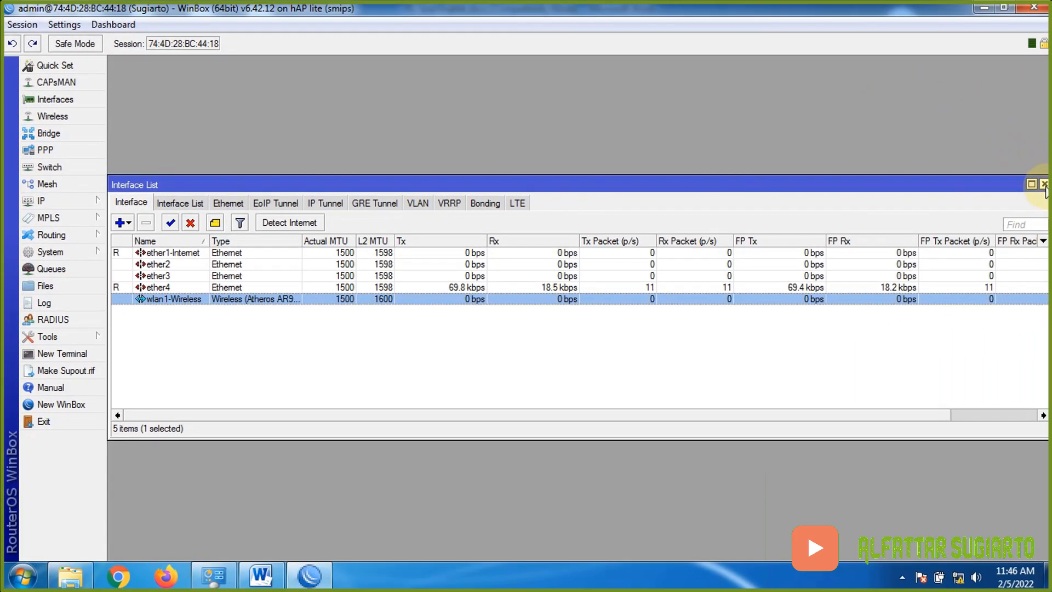
pyautogui.click(1044, 185)
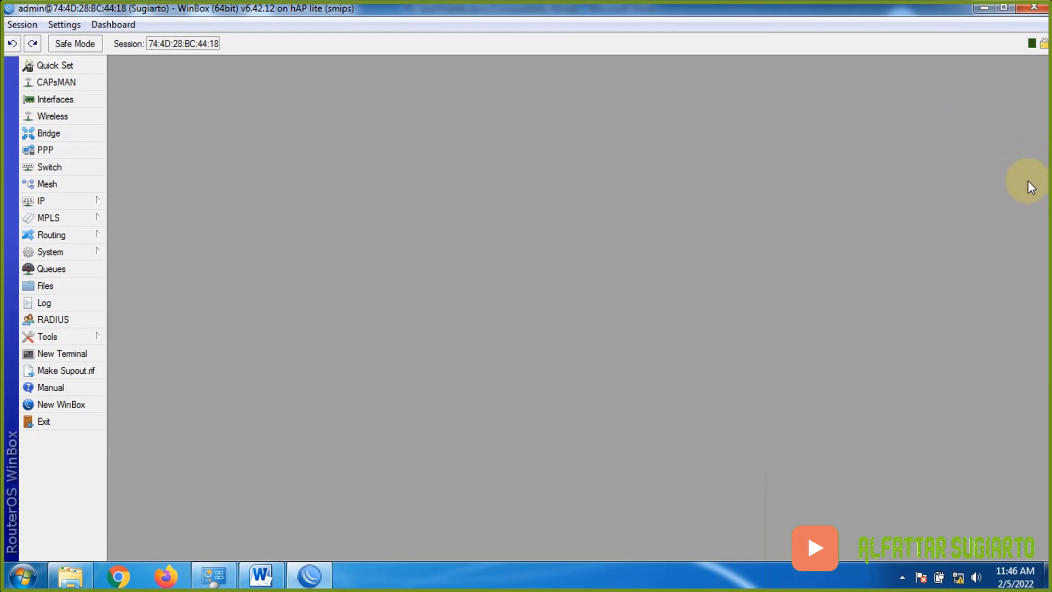
# - Check the VLAN 10 and VLAN 20 specs in the Word sheet, then reopen Interfaces in WinBox
pyautogui.click(261, 575)
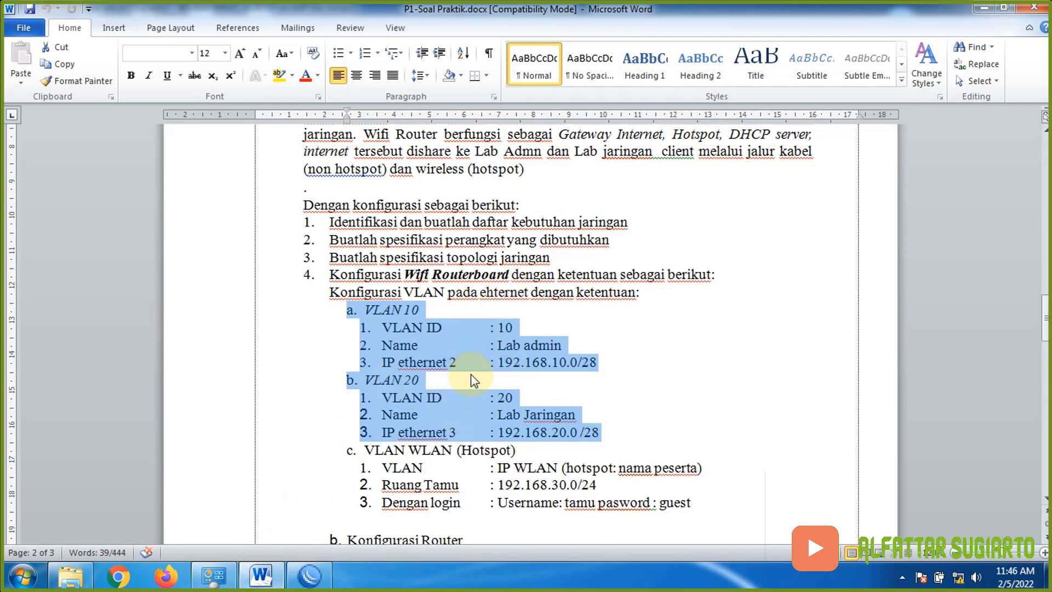
pyautogui.click(309, 575)
pyautogui.click(52, 99)
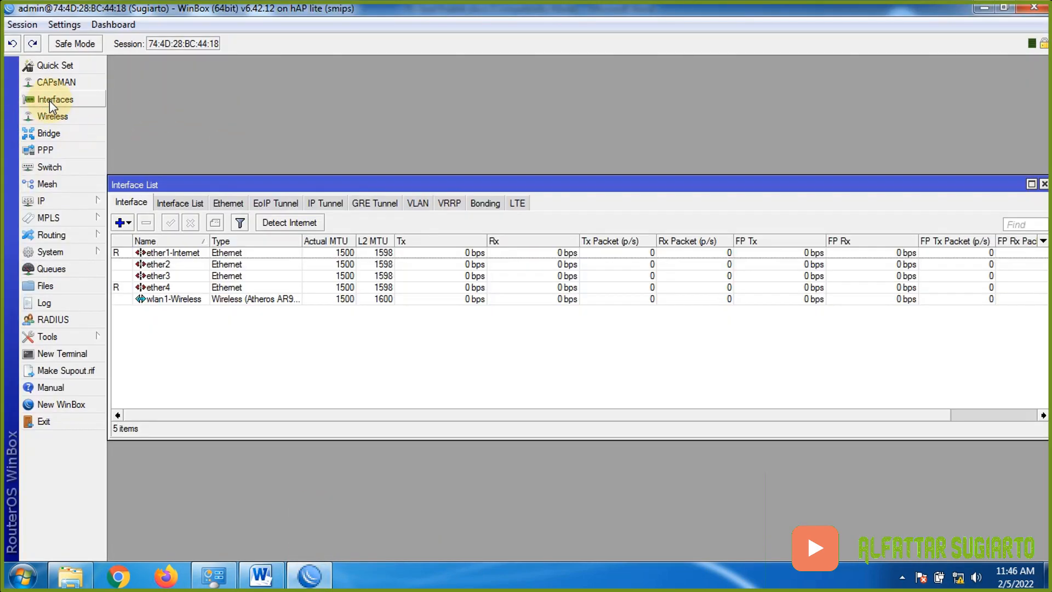
# - Add VLAN interface vlan1-Lab Admin with VLAN ID 10 on ether2 and save it
pyautogui.click(124, 228)
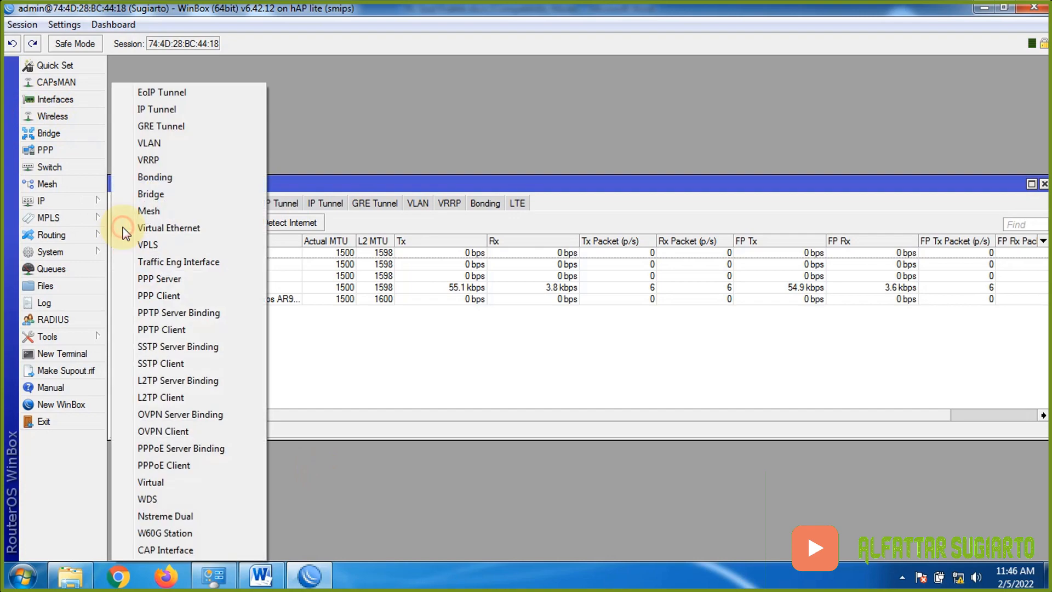
pyautogui.click(172, 145)
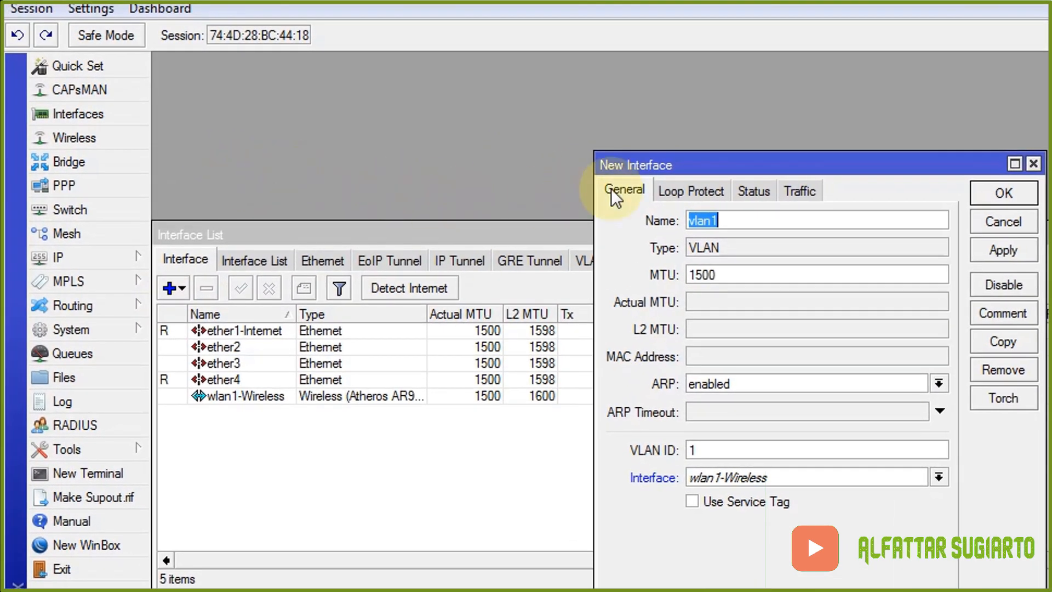
pyautogui.click(753, 217)
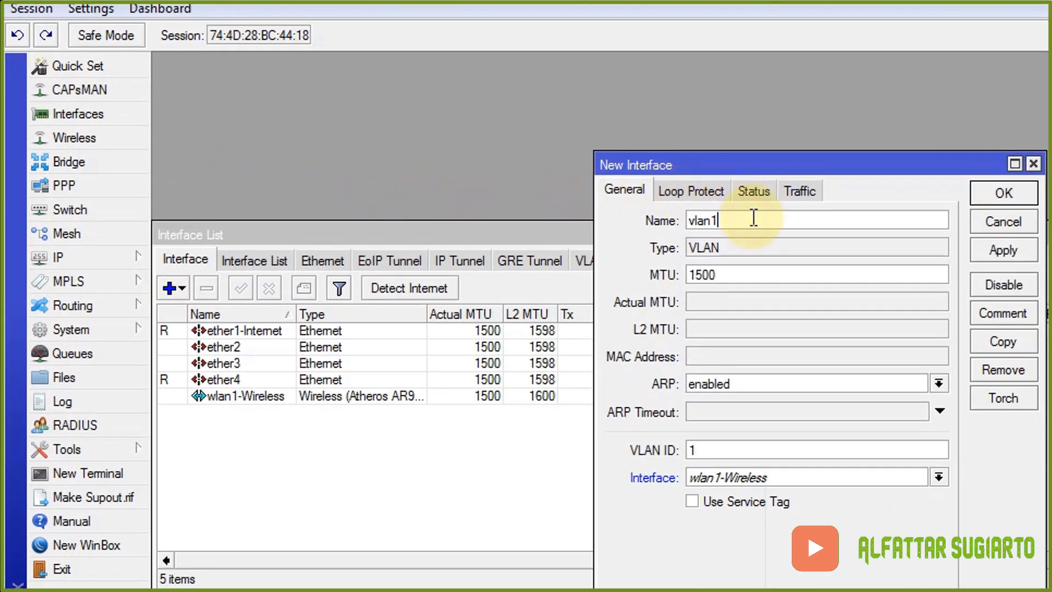
pyautogui.write('-Lab Amin')
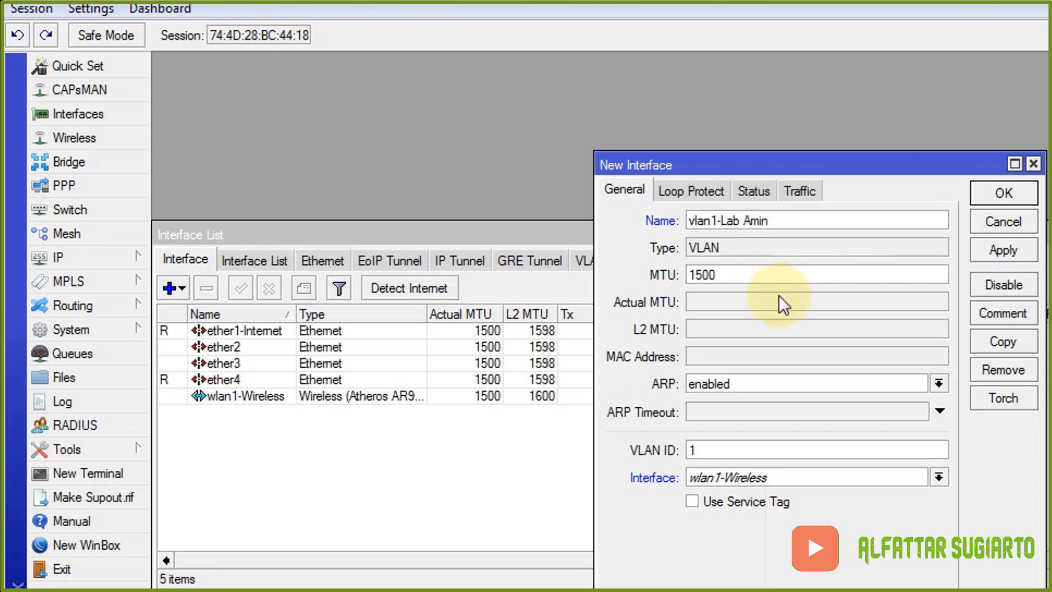
pyautogui.press('BackSpace')
pyautogui.press('BackSpace')
pyautogui.press('BackSpace')
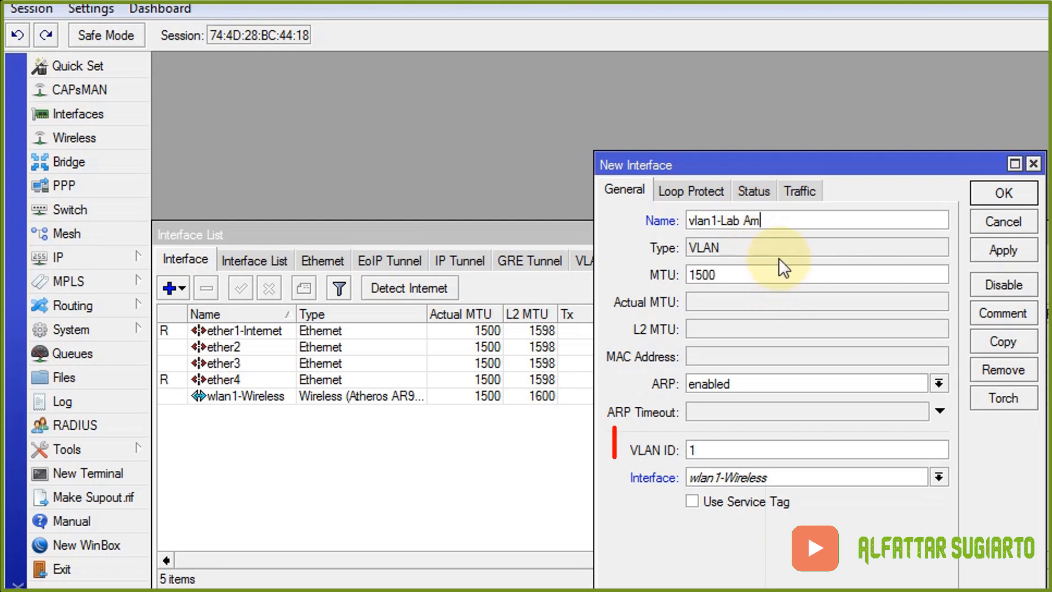
pyautogui.write('dmin')
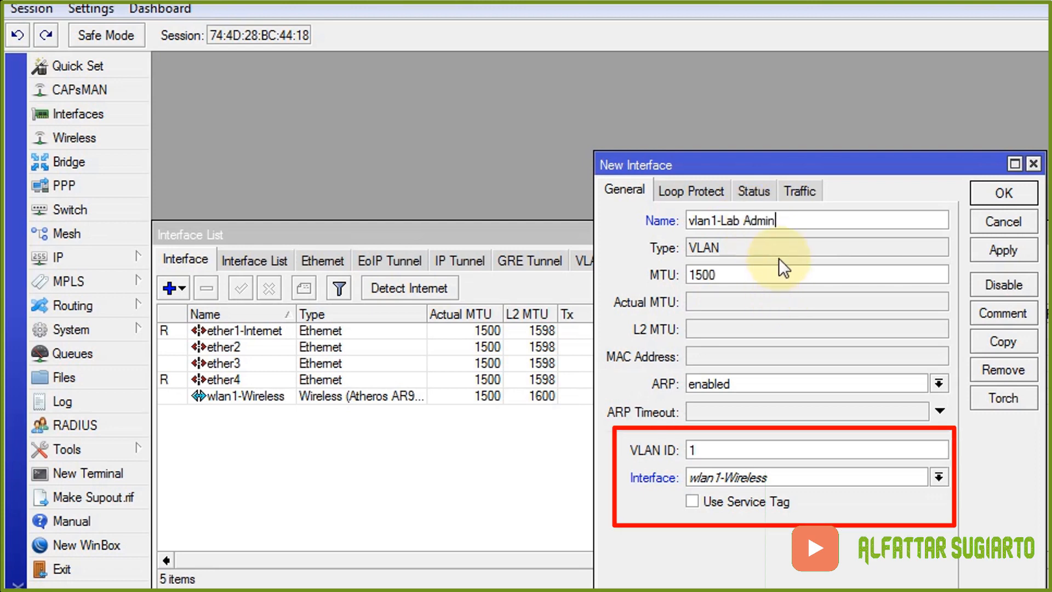
pyautogui.click(728, 452)
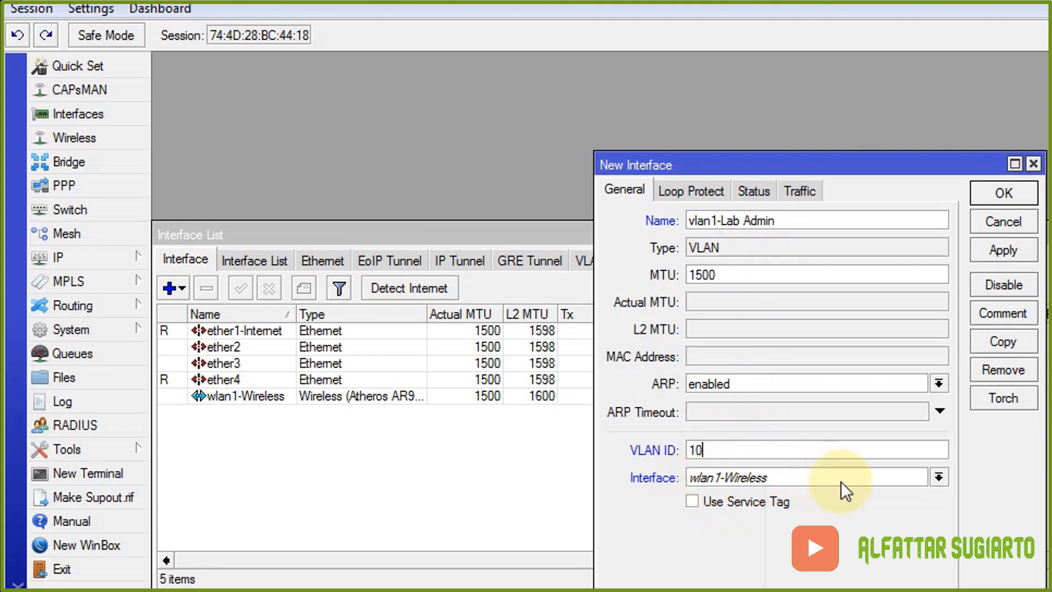
pyautogui.click(938, 478)
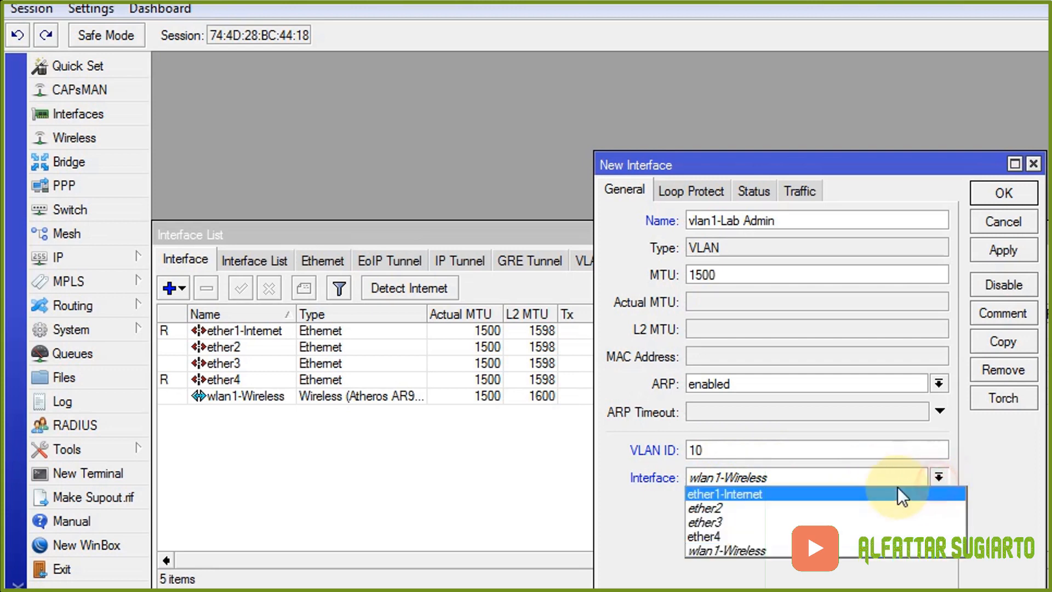
pyautogui.click(763, 510)
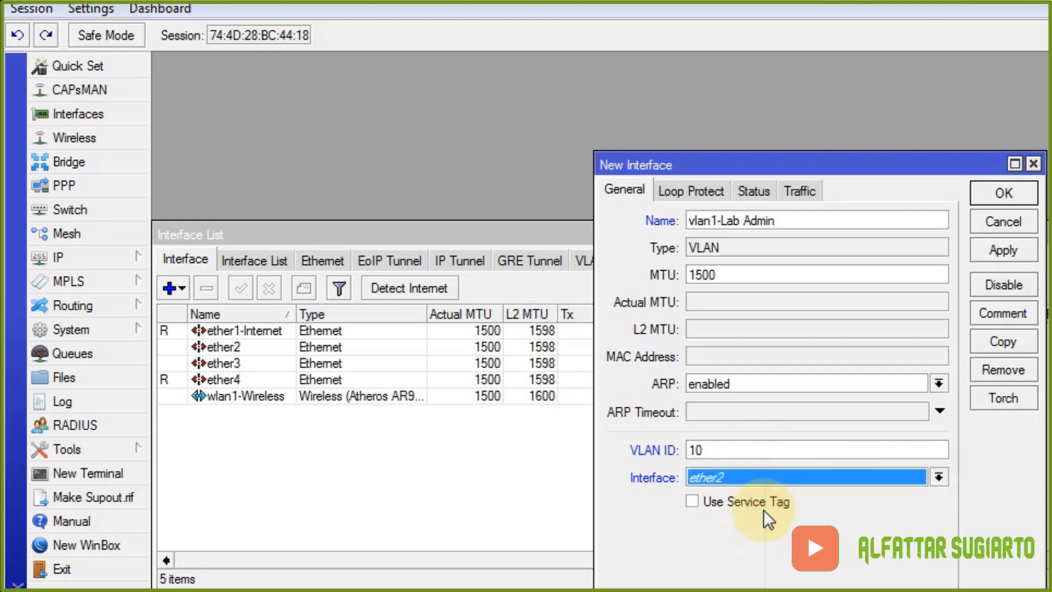
pyautogui.click(1001, 253)
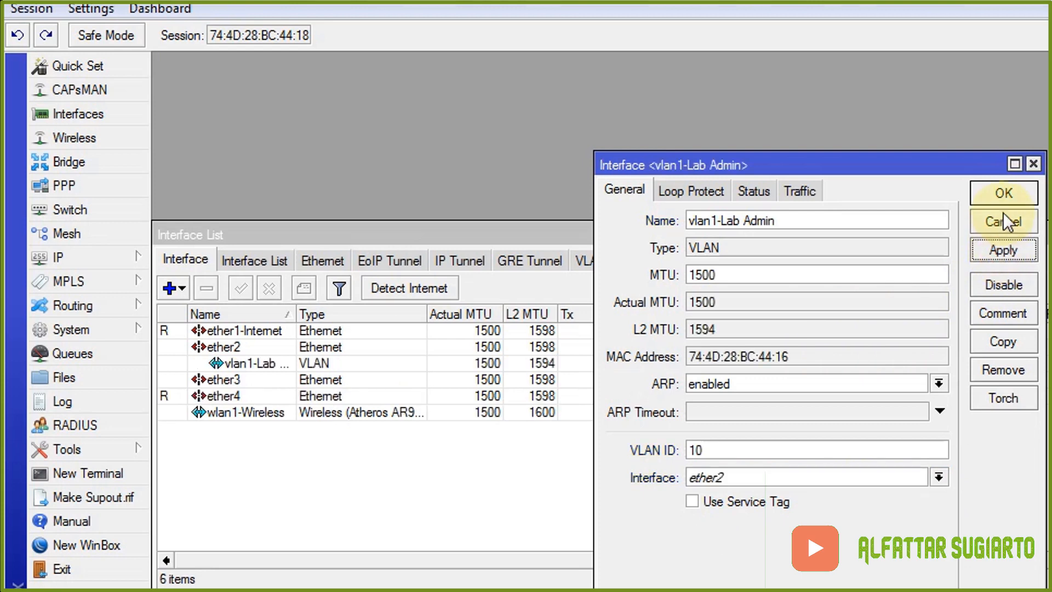
pyautogui.click(1007, 203)
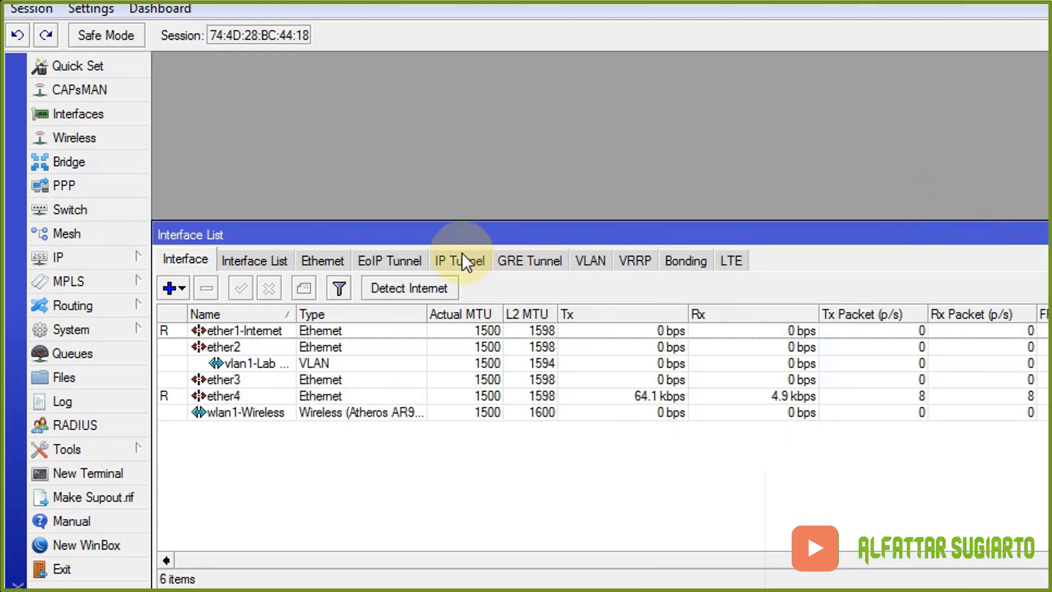
# - Add a new VLAN named vlan2-Lab Jaringan with VLAN ID 20 on parent interface ether2
pyautogui.click(172, 285)
pyautogui.click(220, 180)
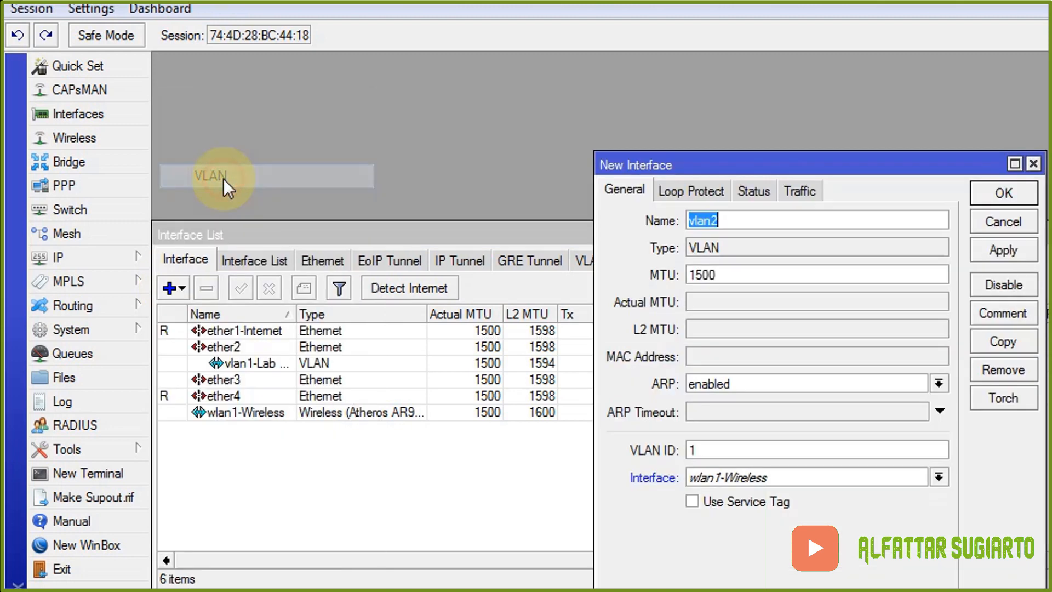
pyautogui.click(748, 219)
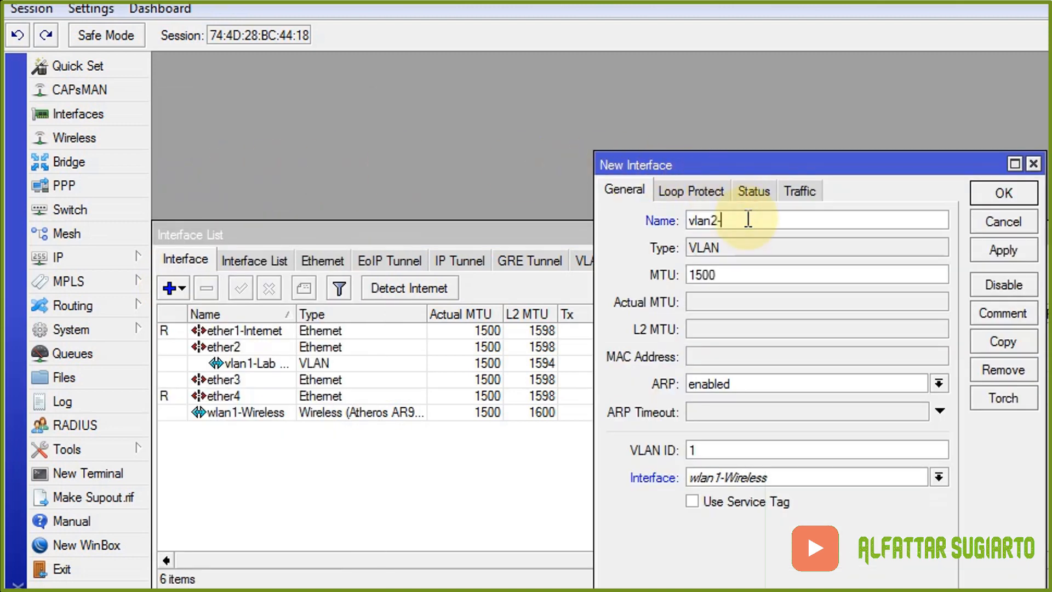
pyautogui.write('-Lab Jaringan')
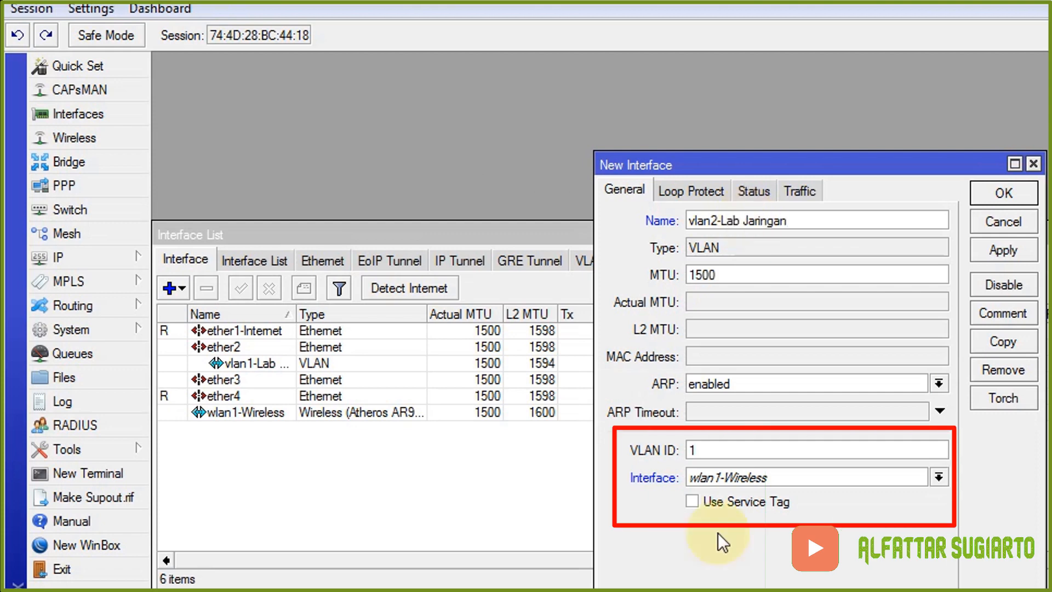
pyautogui.click(722, 451)
pyautogui.press('BackSpace')
pyautogui.write('20')
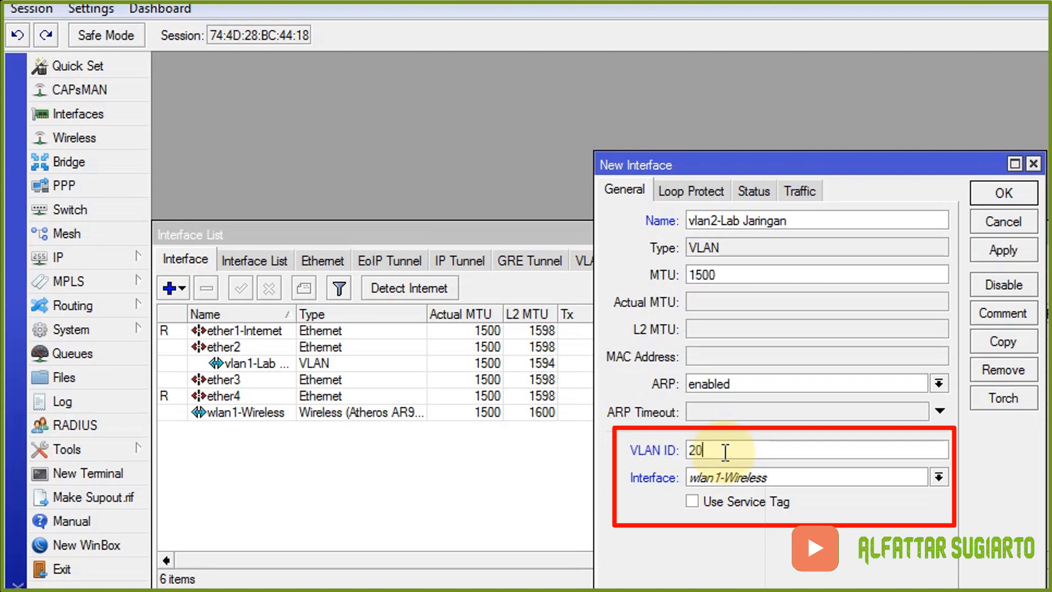
pyautogui.click(938, 476)
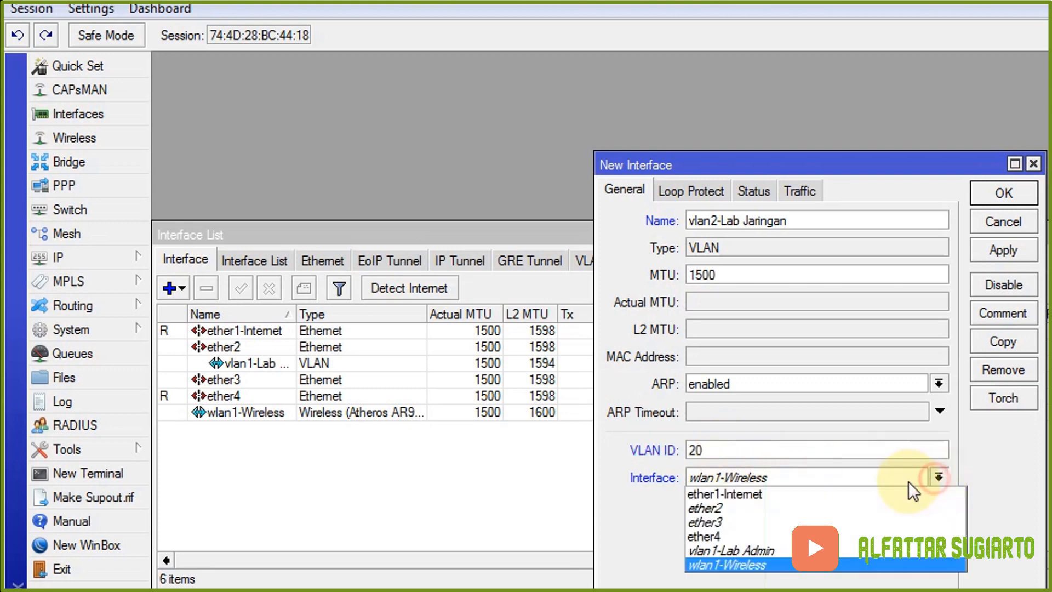
pyautogui.click(712, 509)
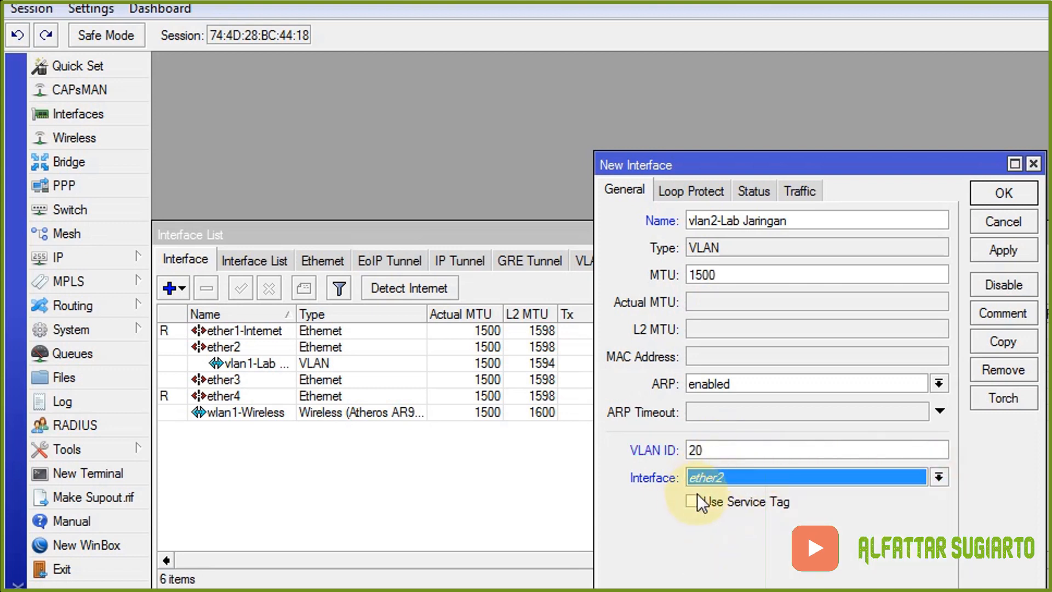
# - Save the vlan2-Lab Jaringan interface and bring up the Word task sheet
pyautogui.click(1002, 250)
pyautogui.click(1003, 193)
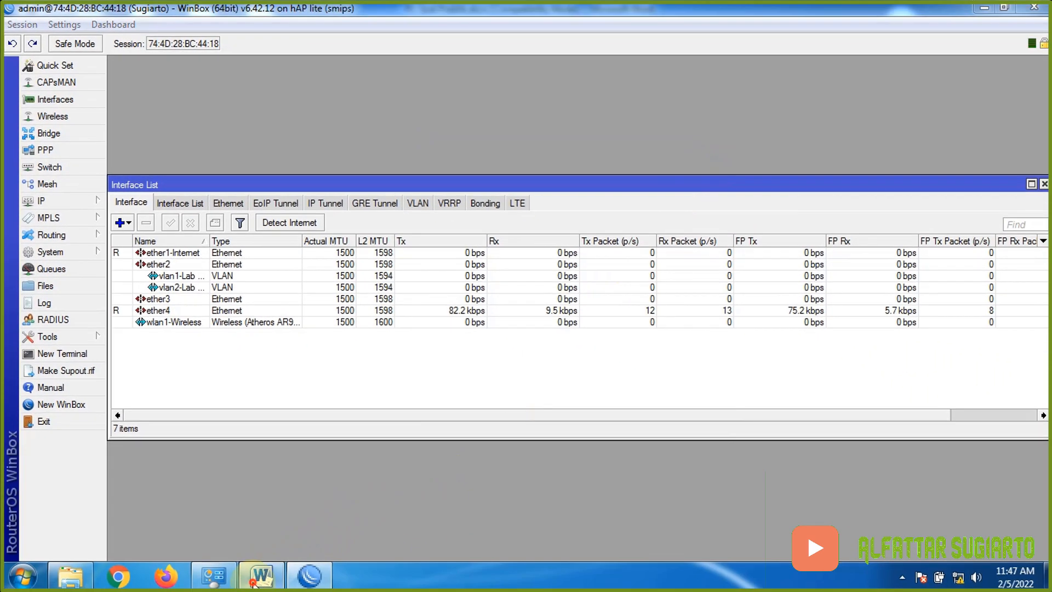
pyautogui.click(261, 575)
pyautogui.click(453, 332)
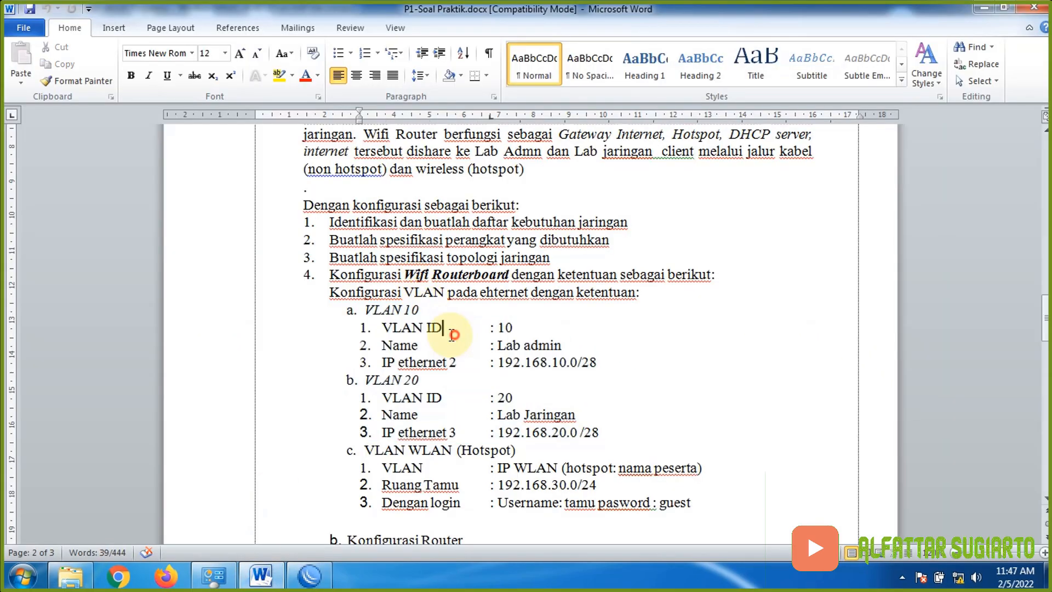
# - Highlight the VLAN 10 and VLAN 20 ID and name lines yellow, then select their IP lines
pyautogui.moveTo(344, 316); pyautogui.dragTo(582, 335)
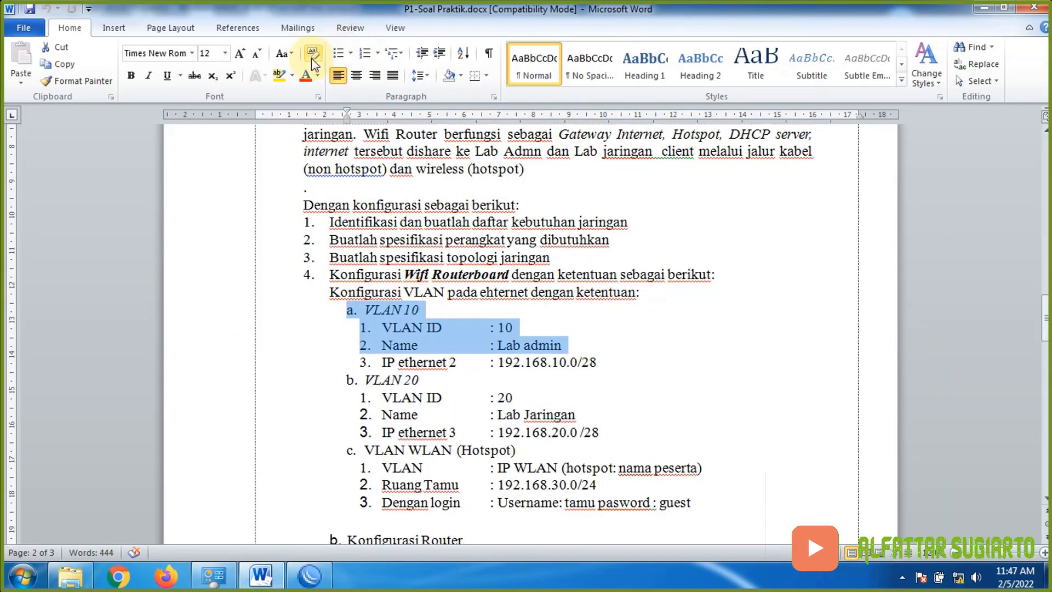
pyautogui.click(277, 76)
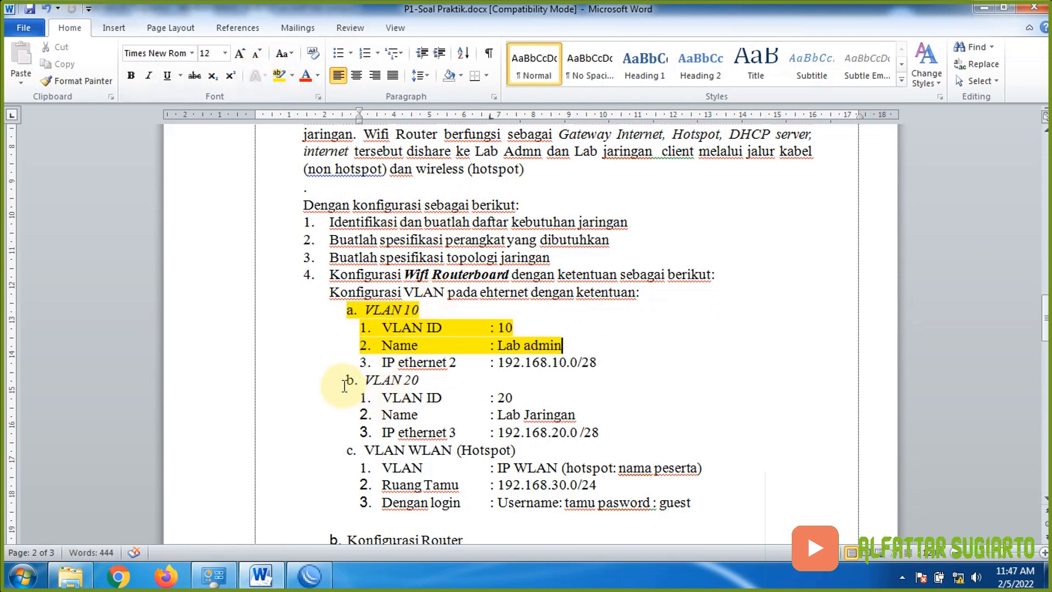
pyautogui.moveTo(342, 380); pyautogui.dragTo(589, 415)
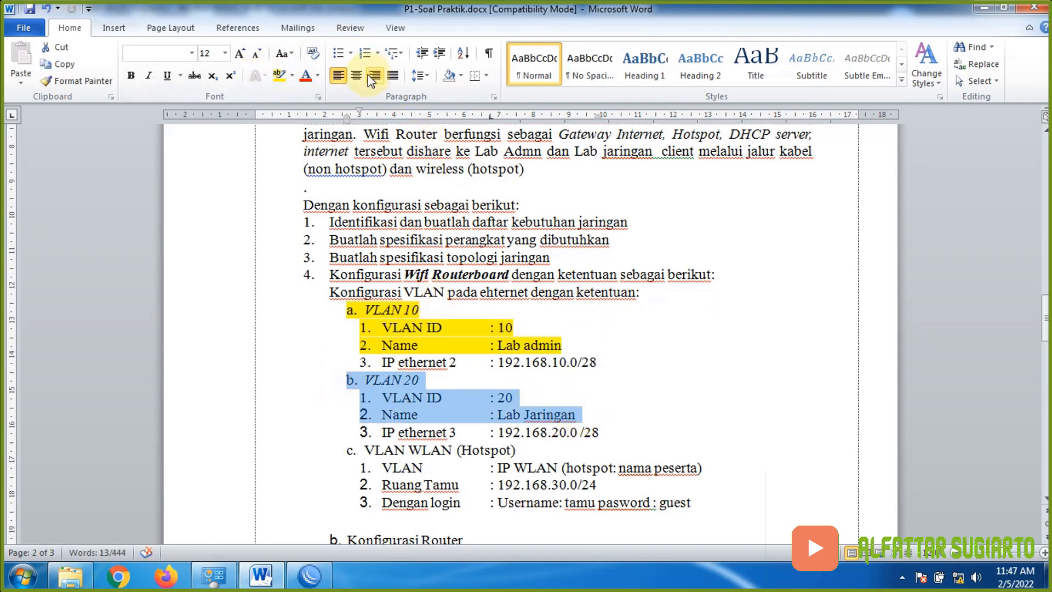
pyautogui.click(287, 78)
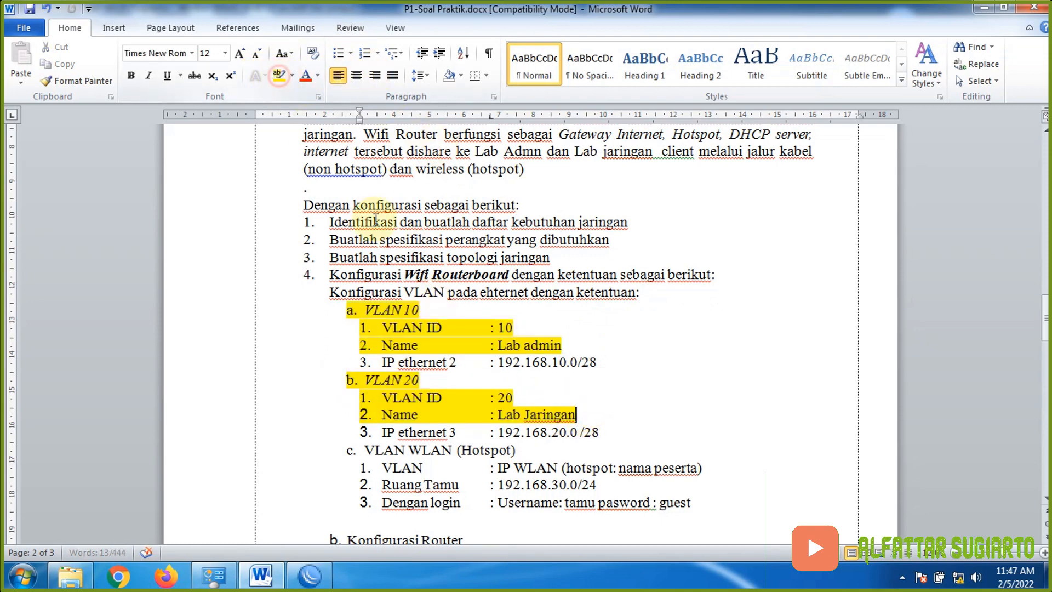
pyautogui.click(342, 361)
pyautogui.moveTo(341, 360); pyautogui.dragTo(622, 368)
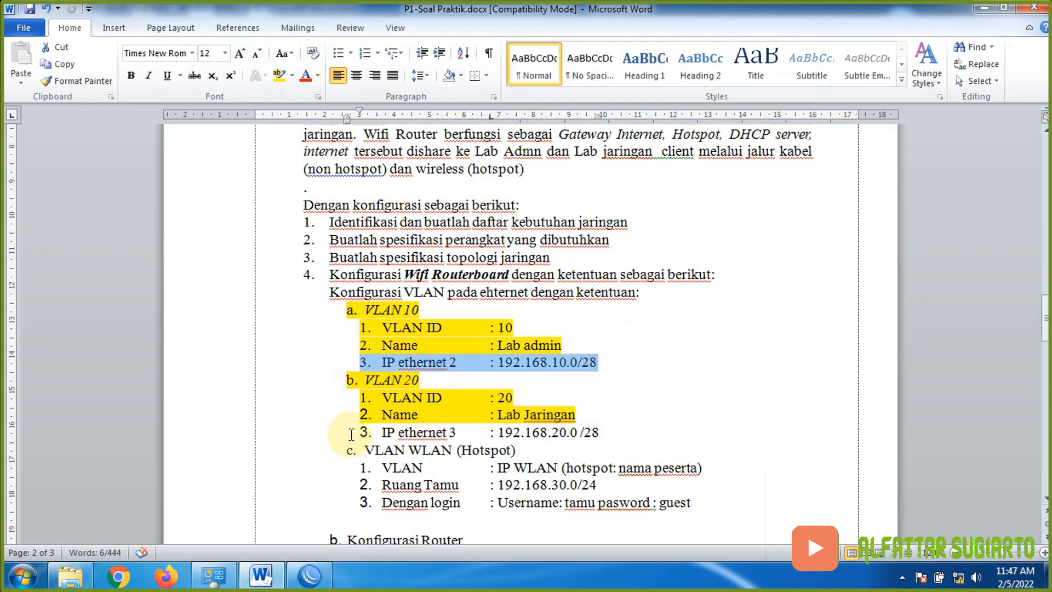
pyautogui.moveTo(348, 432); pyautogui.dragTo(605, 427)
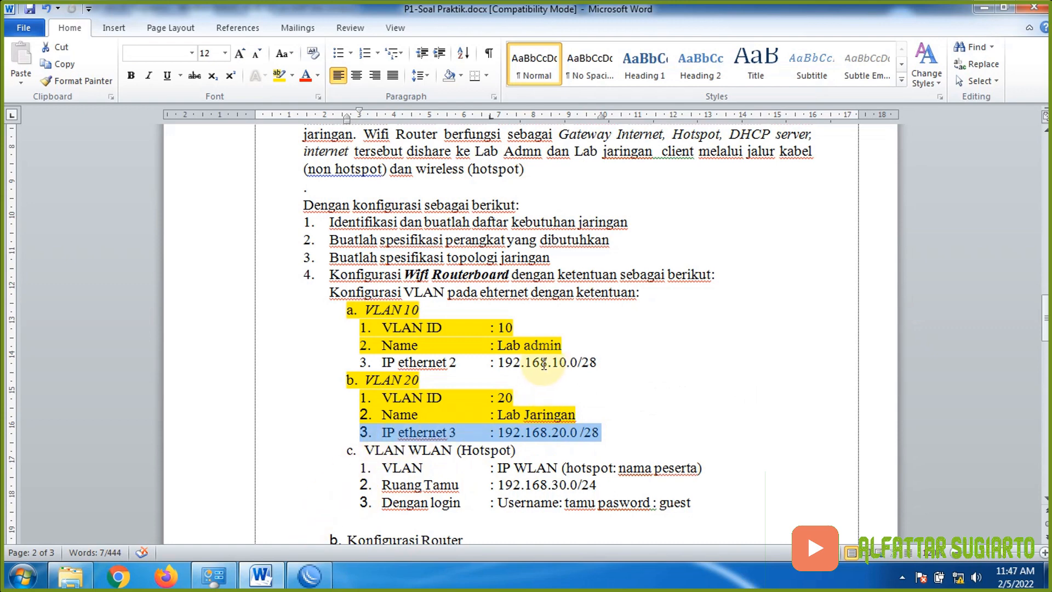
pyautogui.click(309, 575)
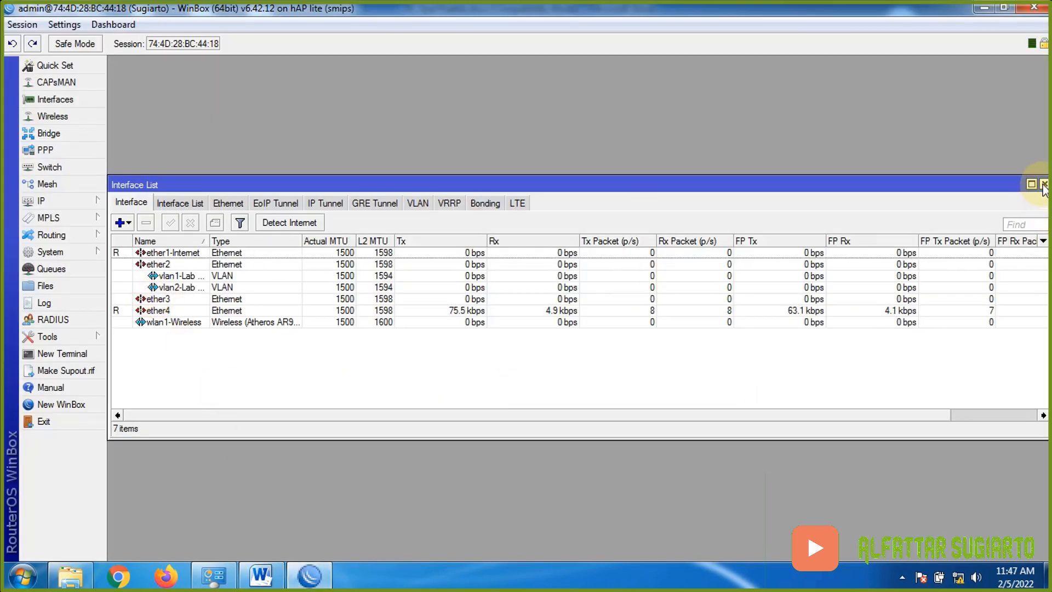
# - In IP > Addresses, add 192.168.10.1/28 on the vlan1-Lab Admin interface
pyautogui.click(1043, 184)
pyautogui.click(71, 202)
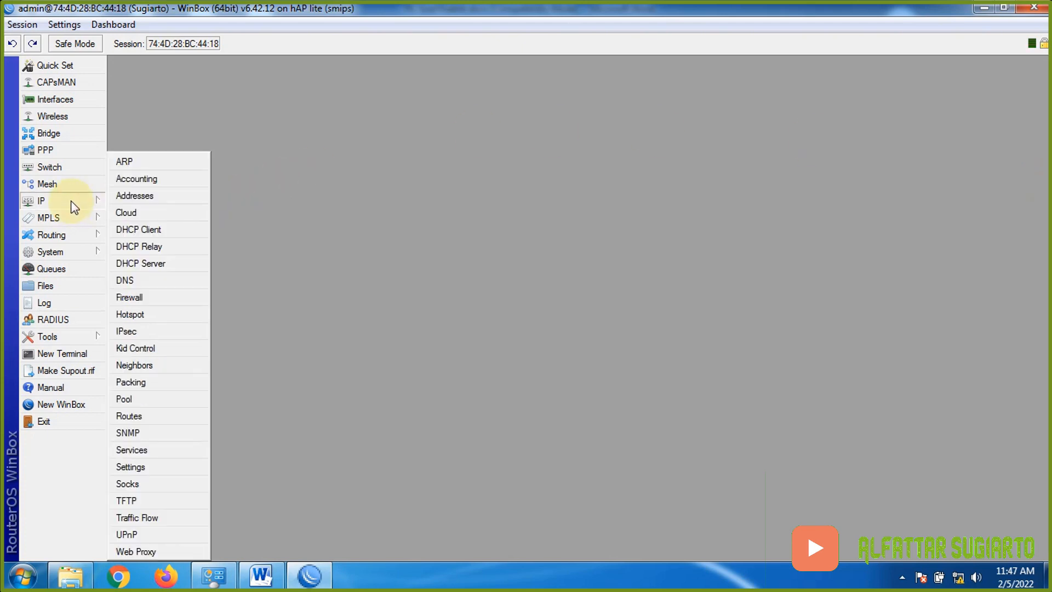
pyautogui.click(203, 196)
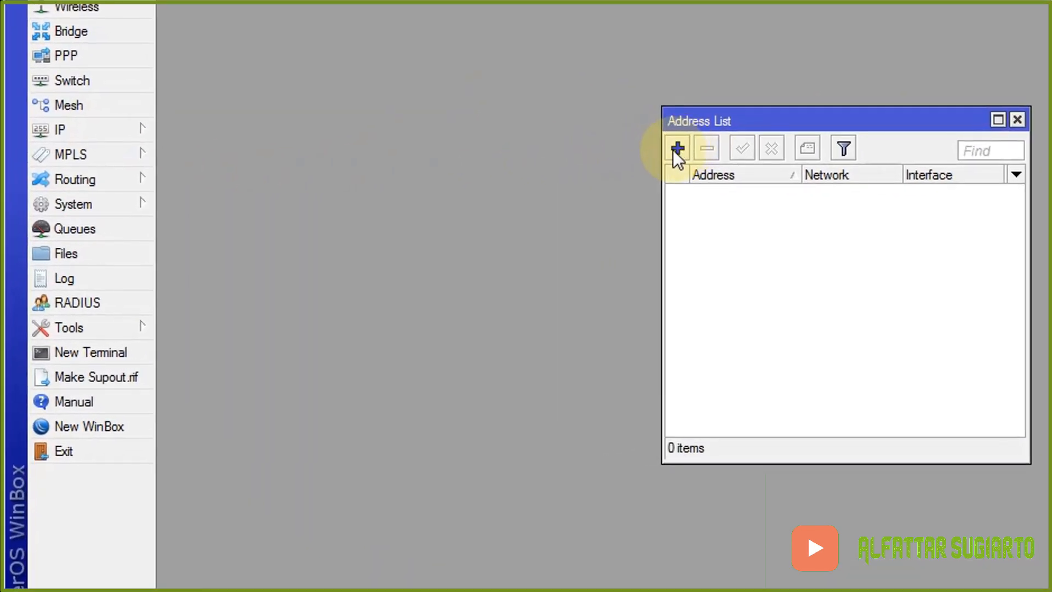
pyautogui.click(676, 147)
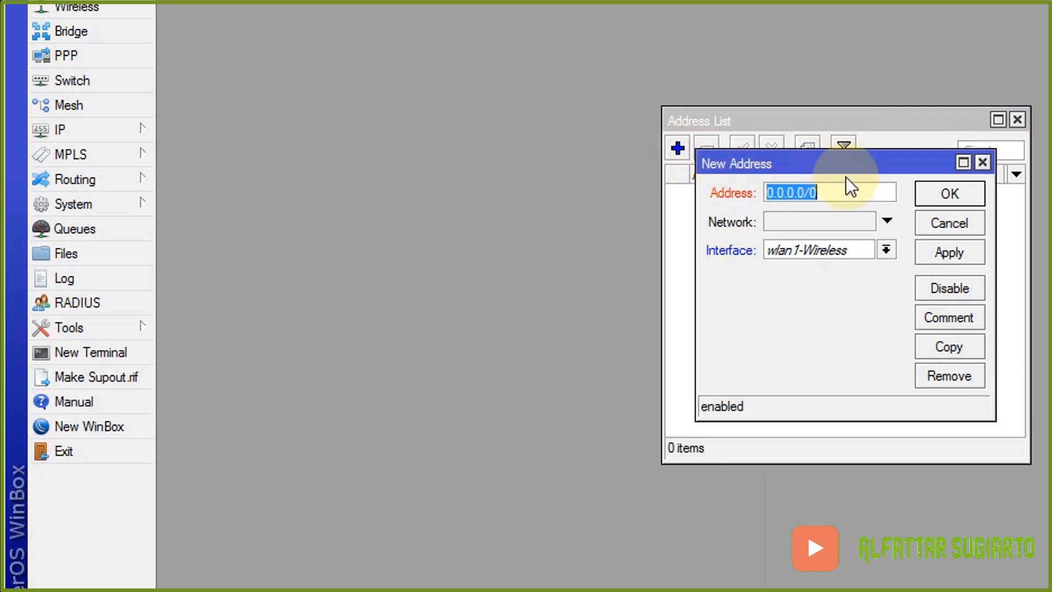
pyautogui.click(885, 248)
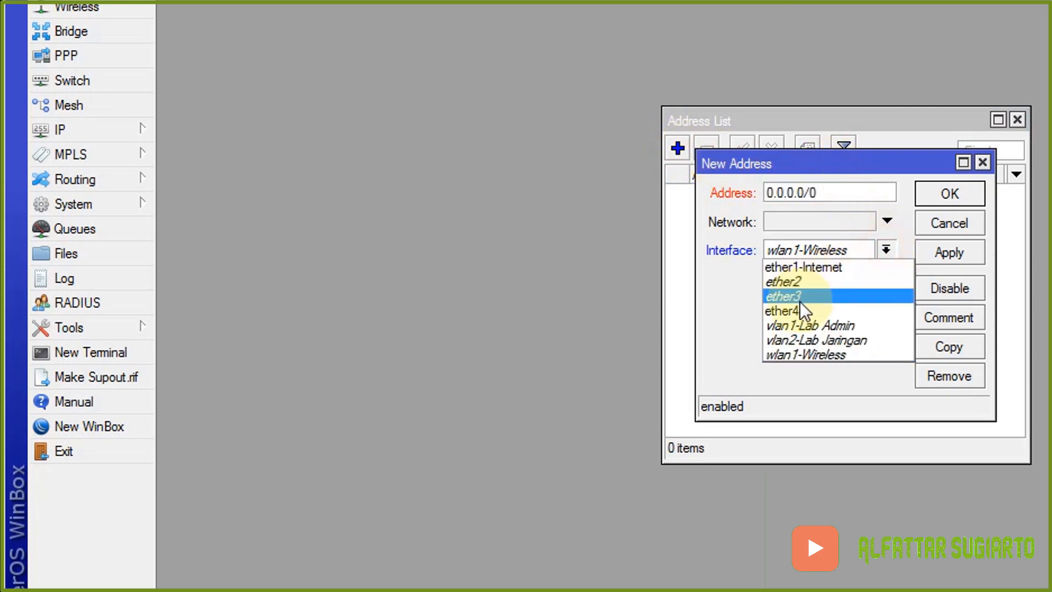
pyautogui.click(841, 325)
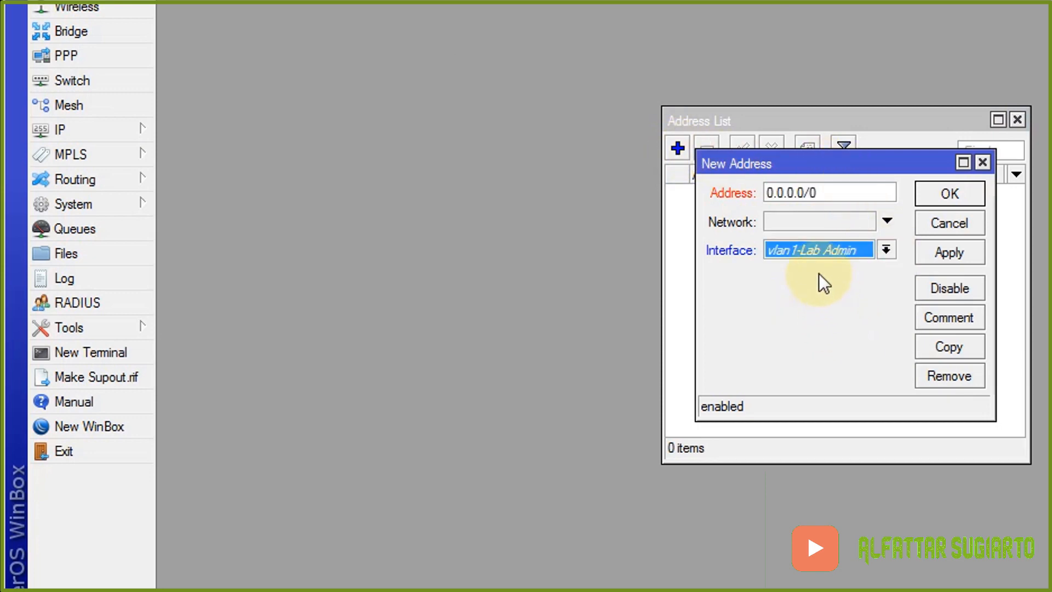
pyautogui.click(826, 199)
pyautogui.write('19')
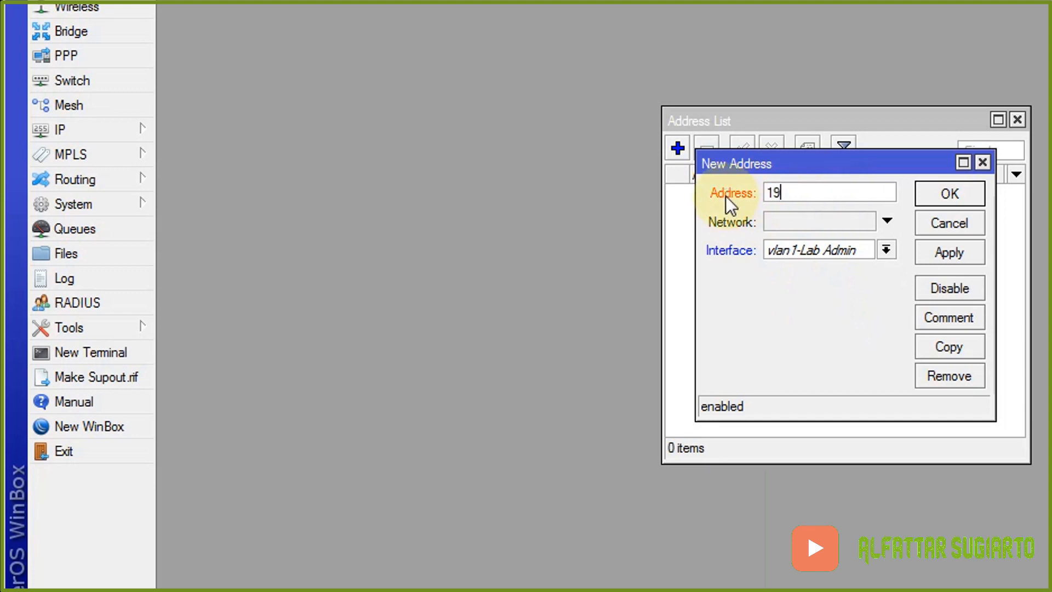
pyautogui.write('2.168')
pyautogui.write('.10.1/28')
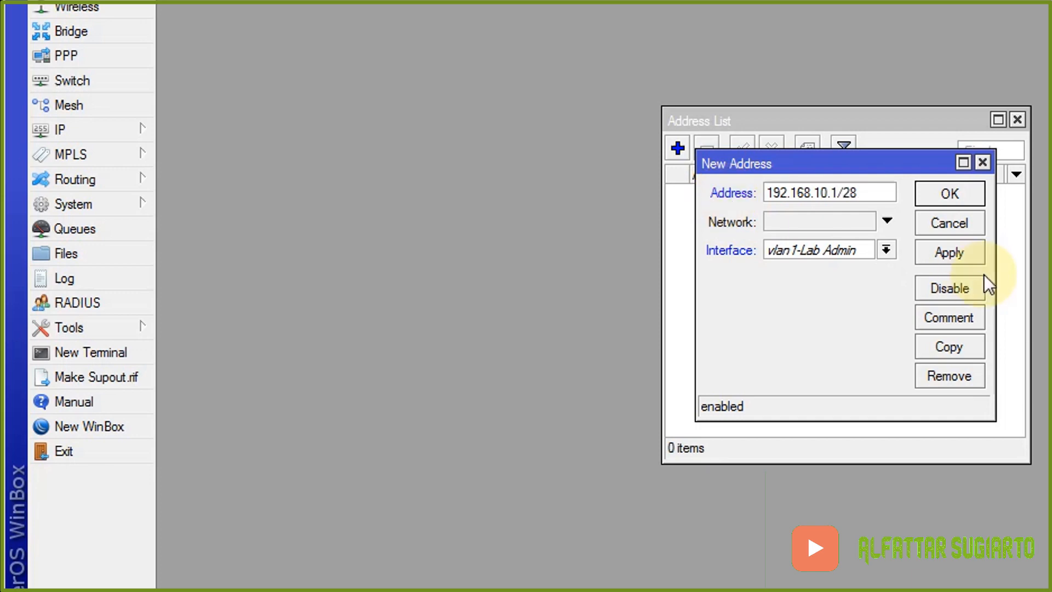
pyautogui.click(969, 253)
pyautogui.click(956, 197)
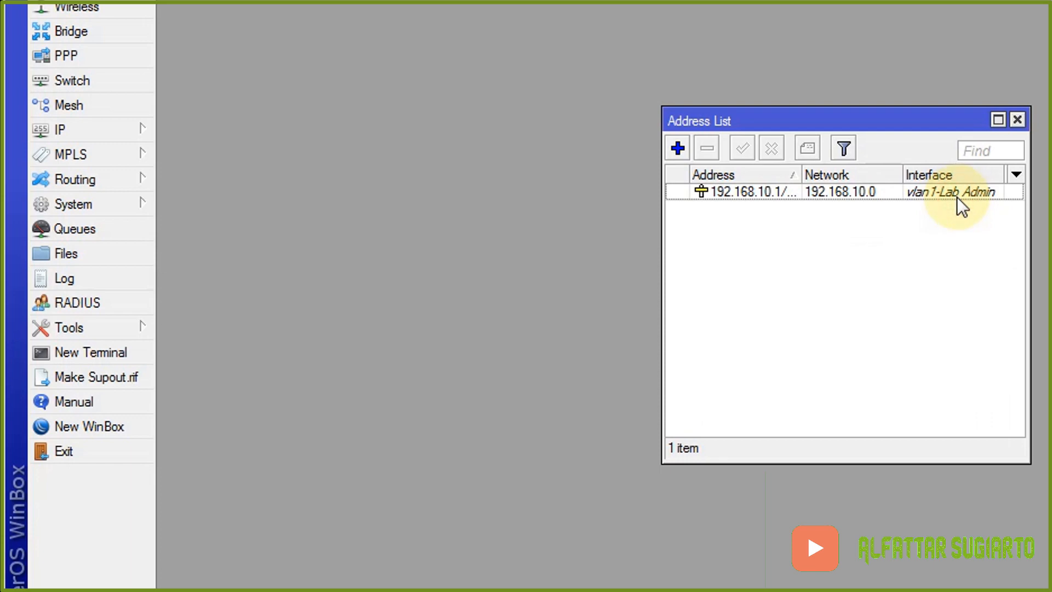
# - Add a second address, 192.168.20.1/28, on the vlan2-Lab Jaringan interface
pyautogui.click(677, 149)
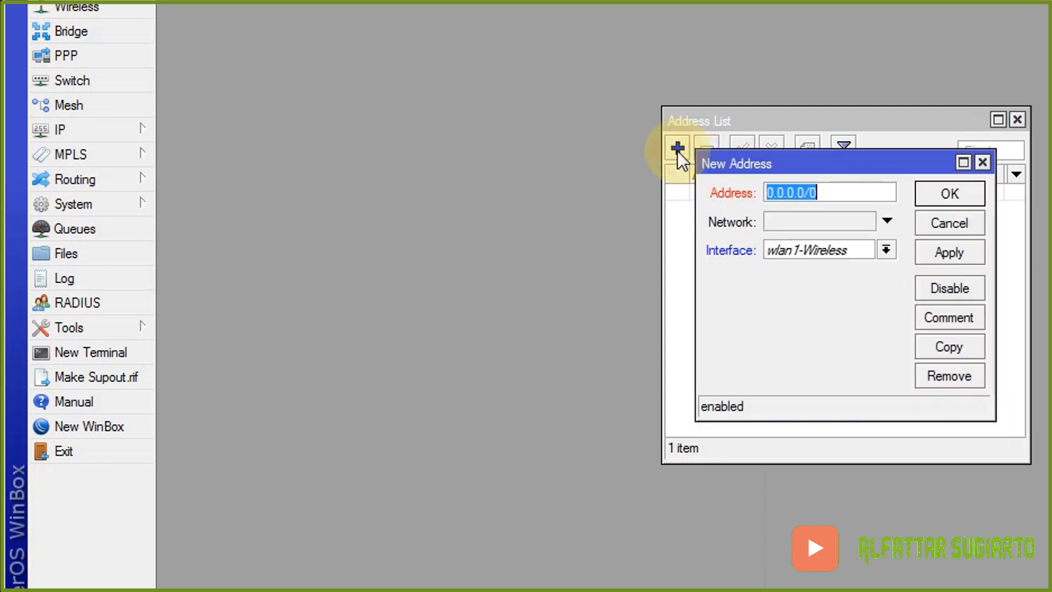
pyautogui.click(885, 250)
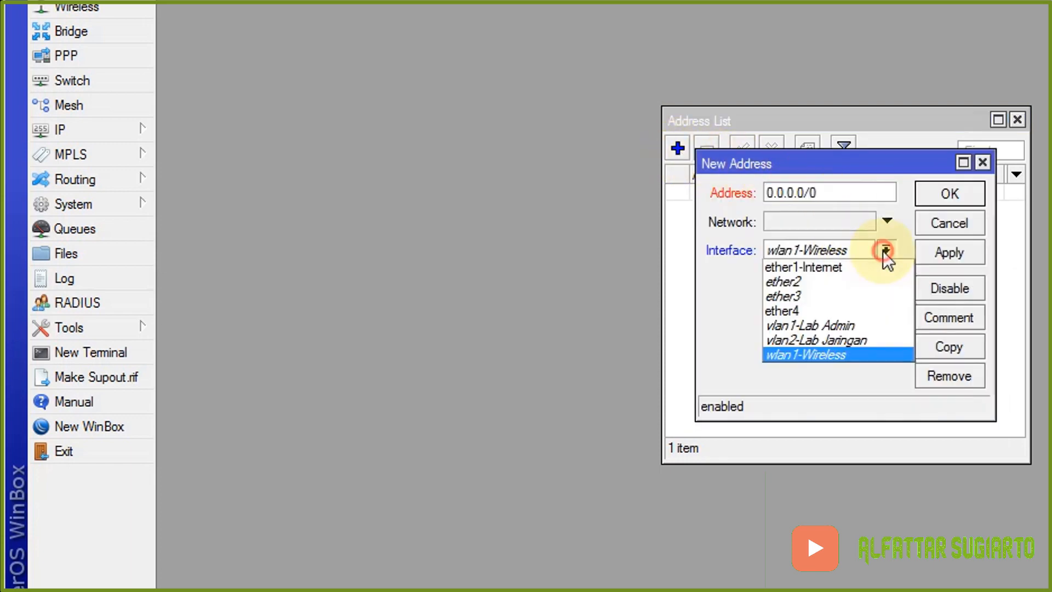
pyautogui.click(851, 339)
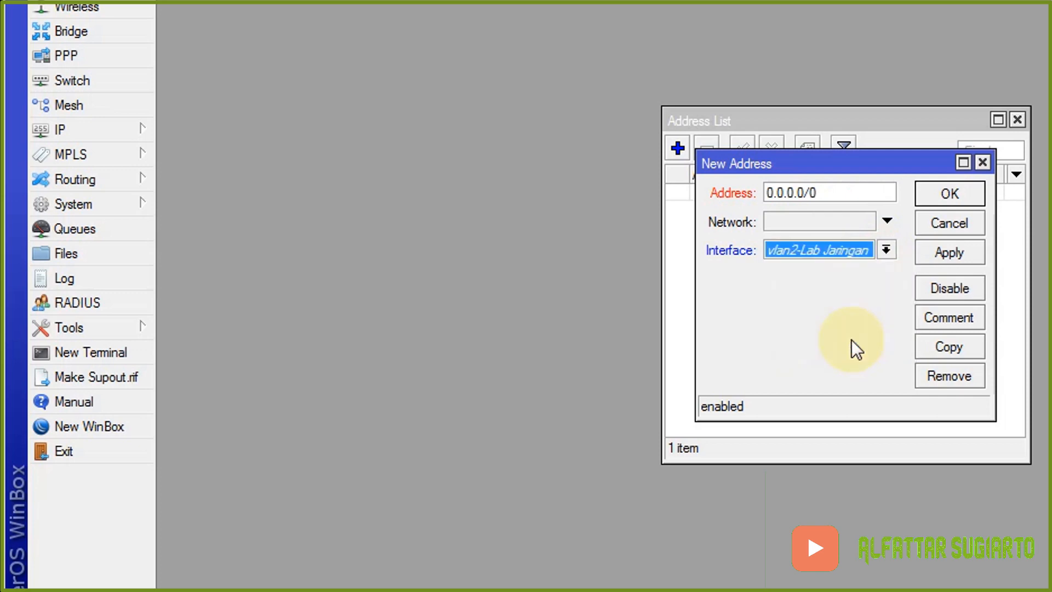
pyautogui.moveTo(869, 192); pyautogui.dragTo(724, 192)
pyautogui.write('1')
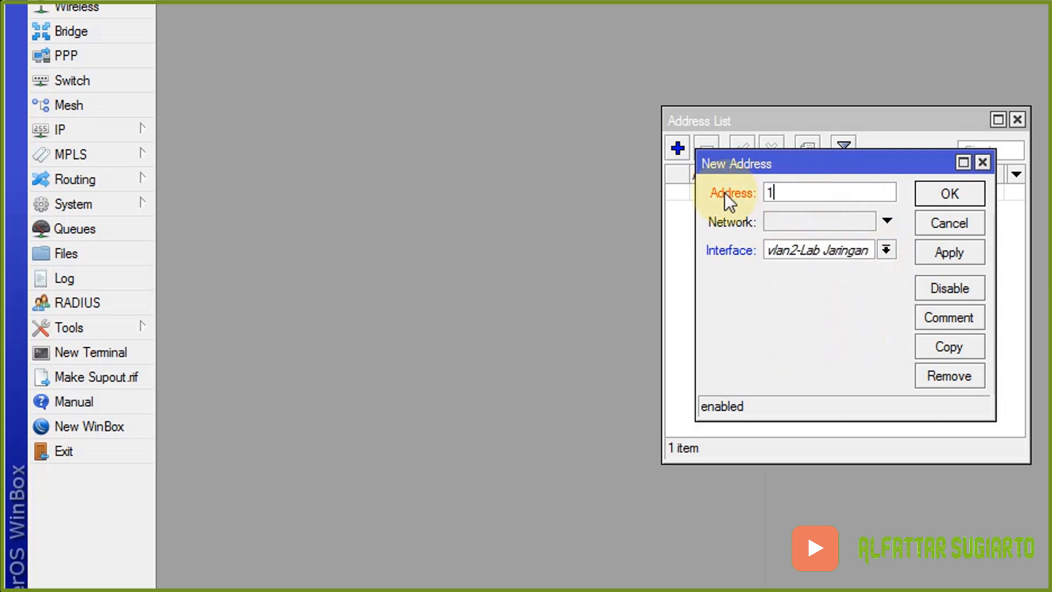
pyautogui.write('92.168.20.1/')
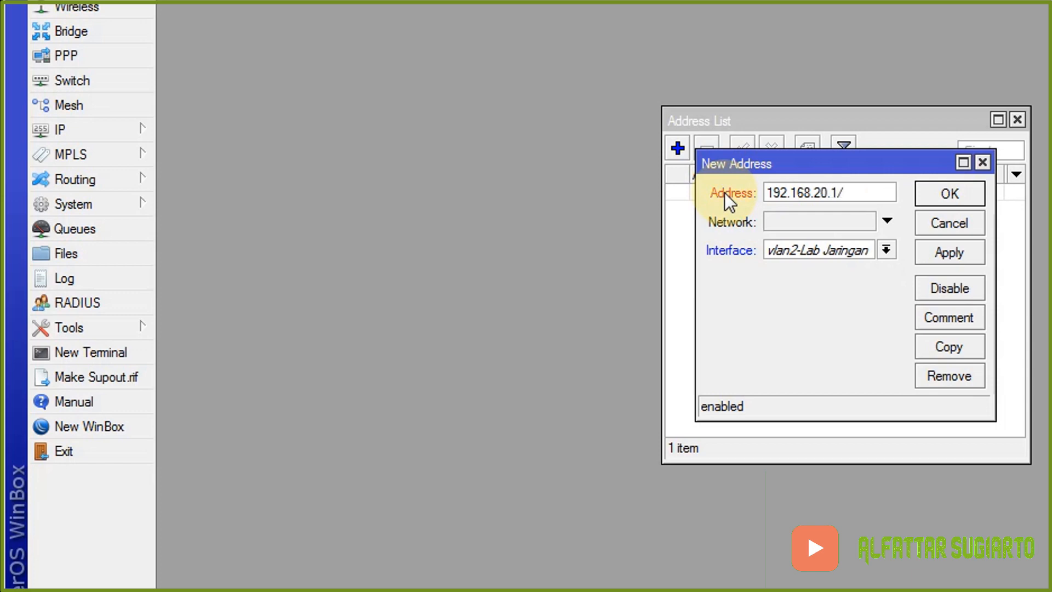
pyautogui.write('28')
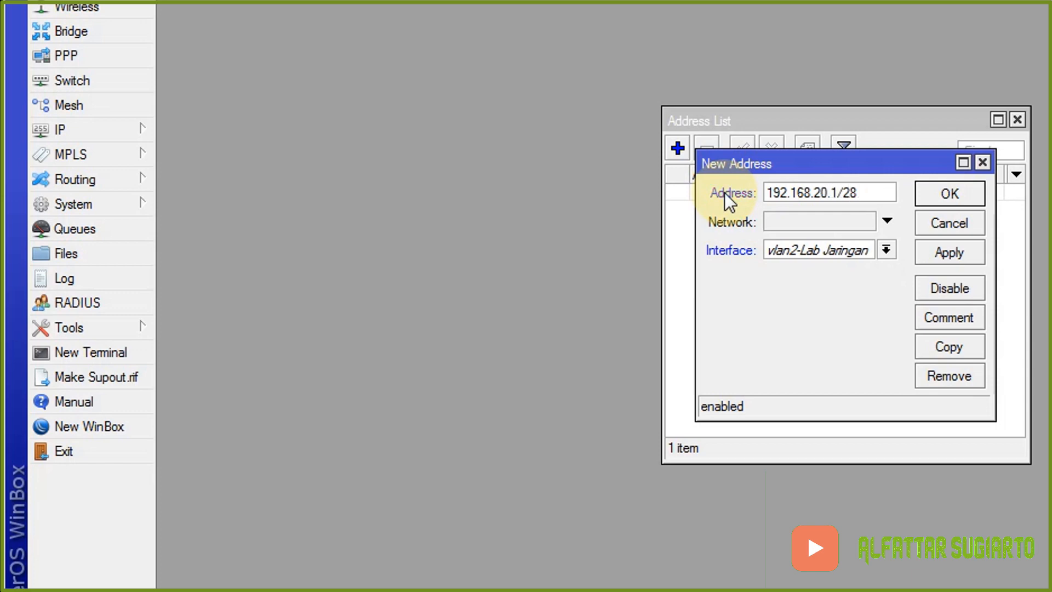
pyautogui.click(931, 252)
pyautogui.click(947, 198)
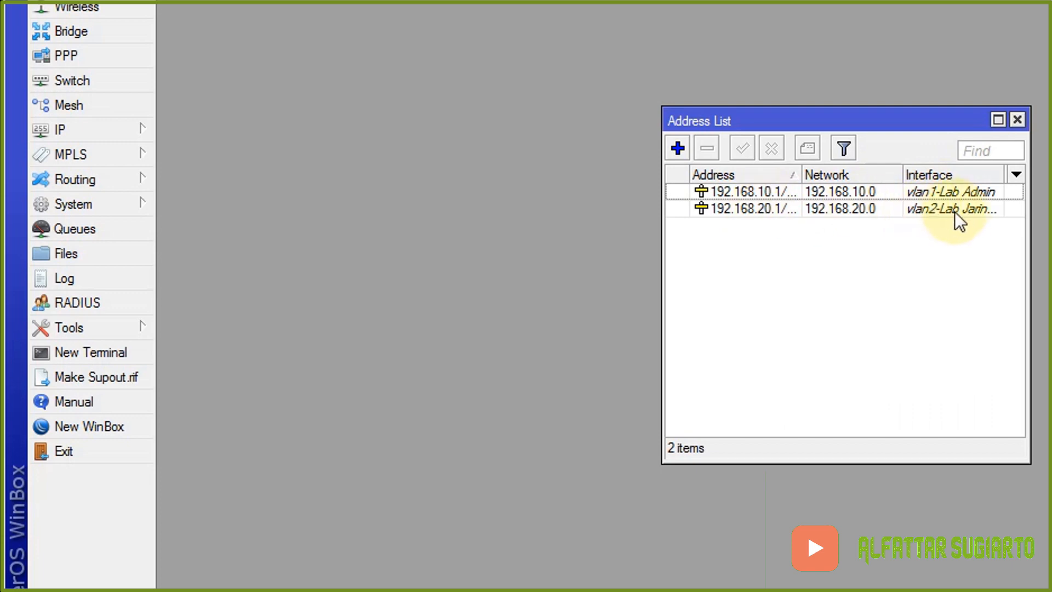
pyautogui.click(269, 572)
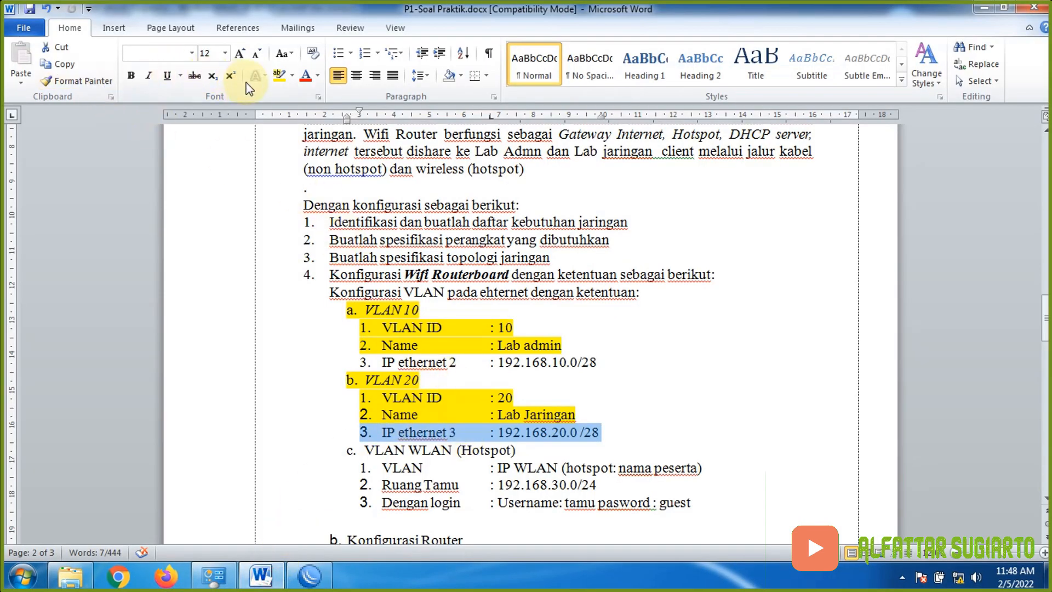
# - Highlight the IP ethernet 3, IP ethernet 2 and Ruang Tamu lines yellow in Word
pyautogui.click(276, 75)
pyautogui.moveTo(352, 362); pyautogui.dragTo(617, 361)
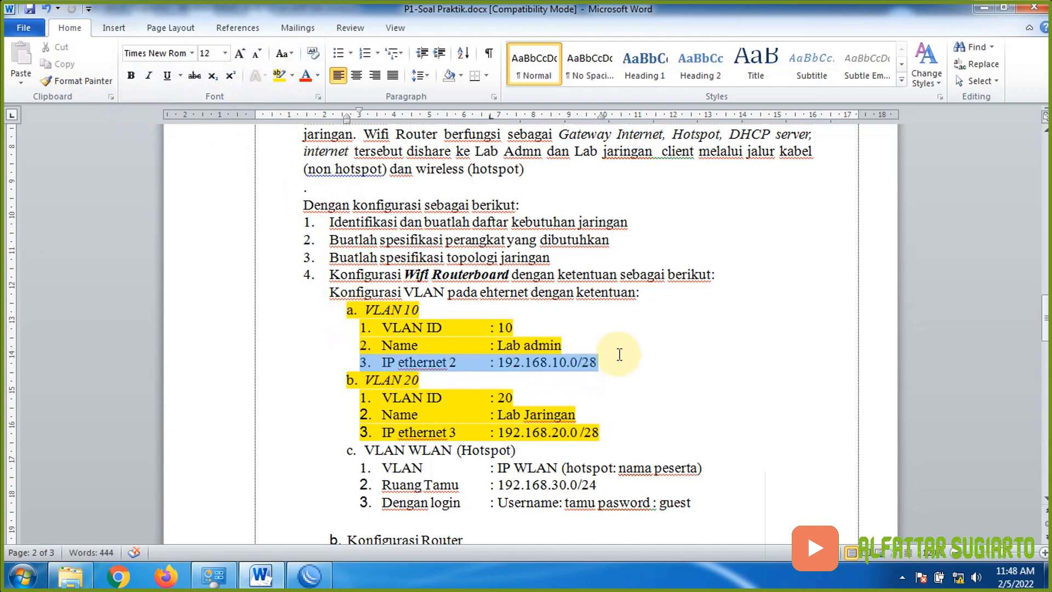
pyautogui.click(288, 76)
pyautogui.scroll(-2, 627, 429)
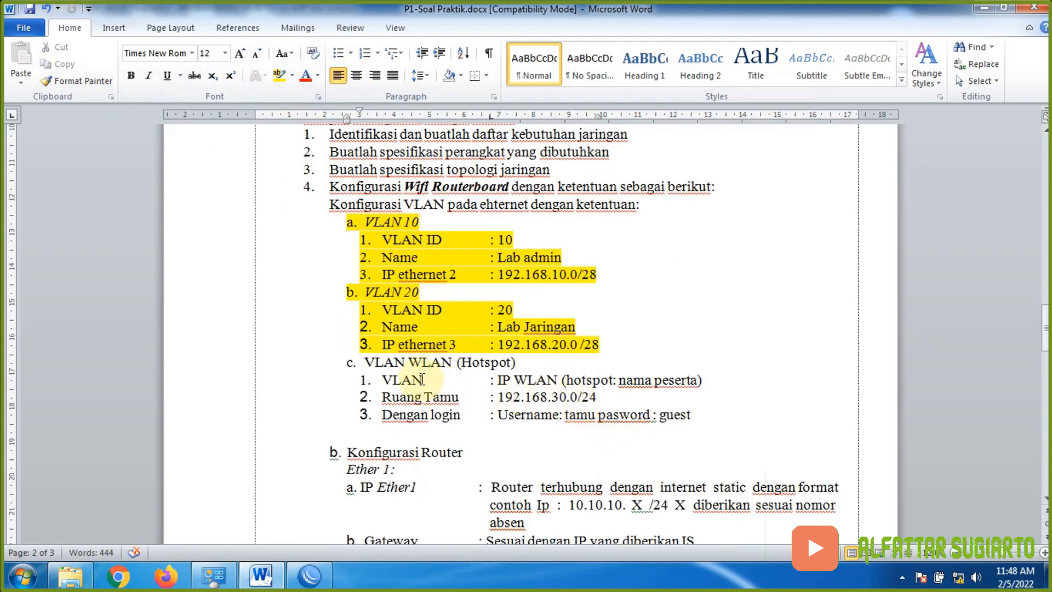
pyautogui.moveTo(357, 397); pyautogui.dragTo(608, 395)
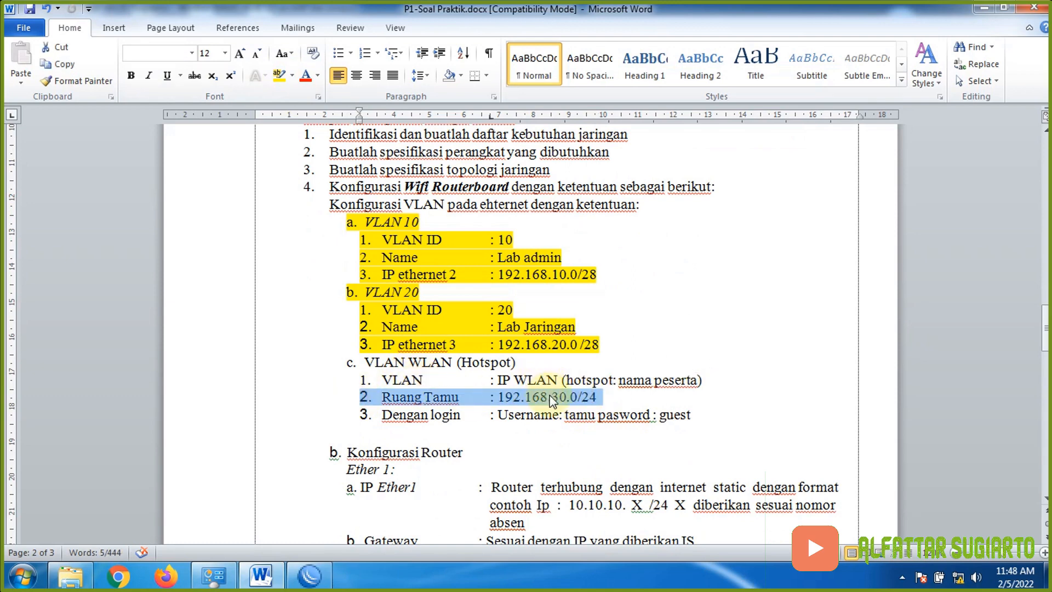
pyautogui.click(278, 75)
pyautogui.click(310, 576)
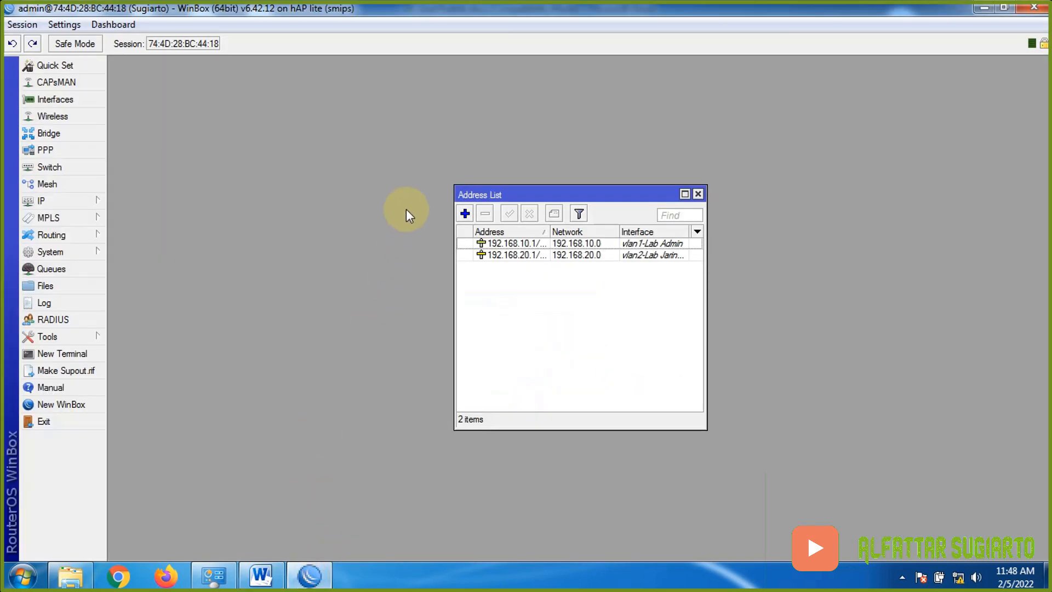
# - Add the address 192.168.30.1/24 on the wlan1-Wireless interface
pyautogui.click(523, 221)
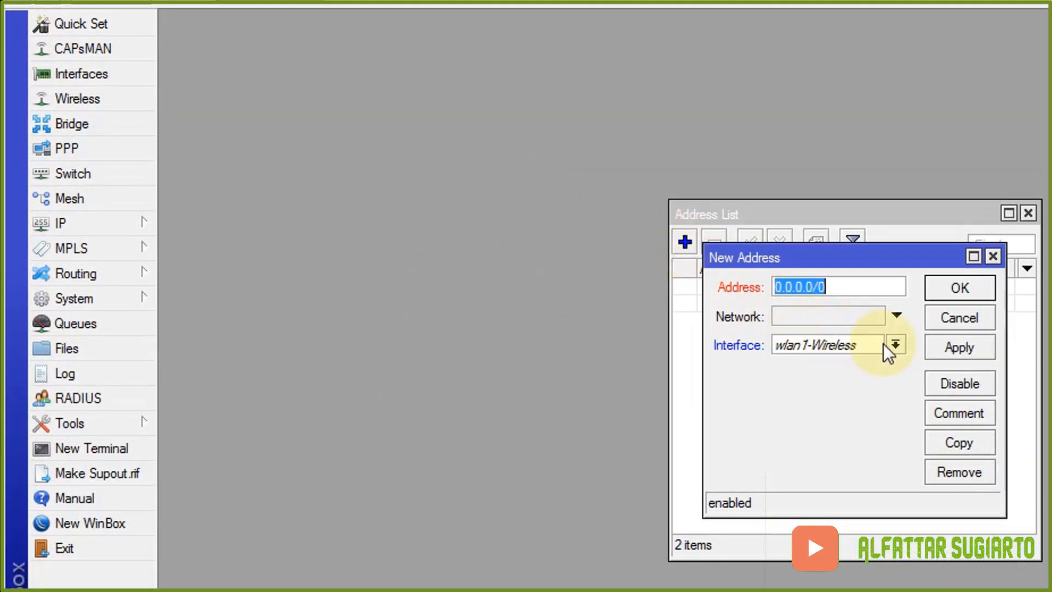
pyautogui.click(884, 344)
pyautogui.click(879, 447)
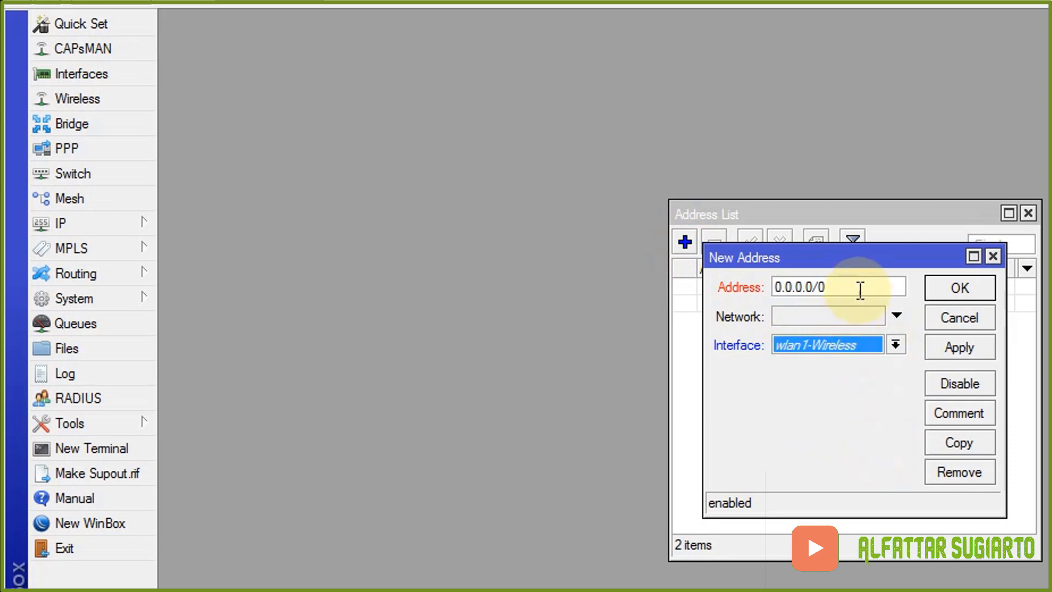
pyautogui.moveTo(860, 290); pyautogui.dragTo(707, 289)
pyautogui.write('192')
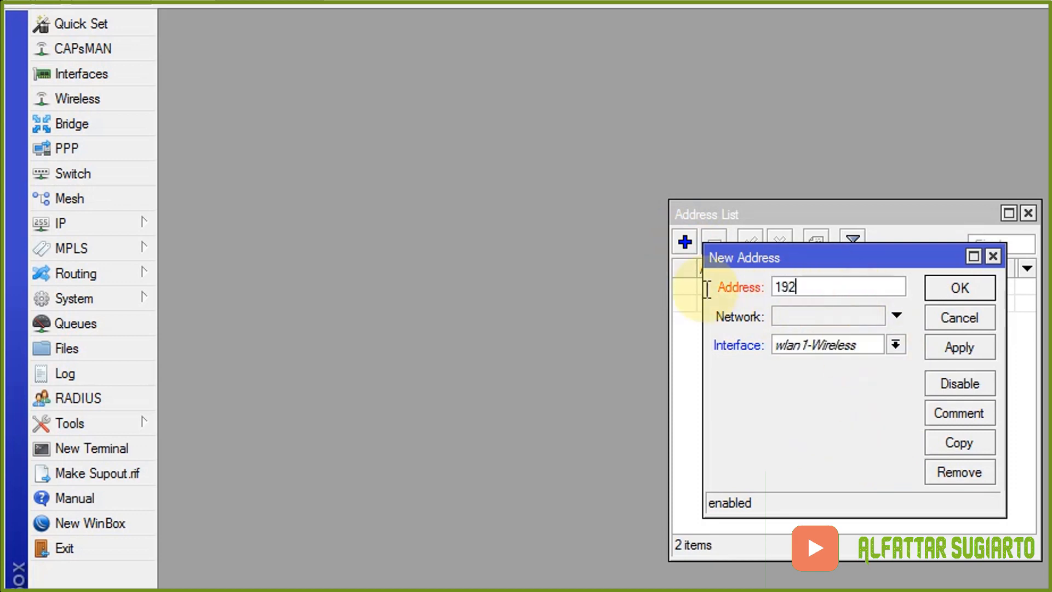
pyautogui.write('.168.30')
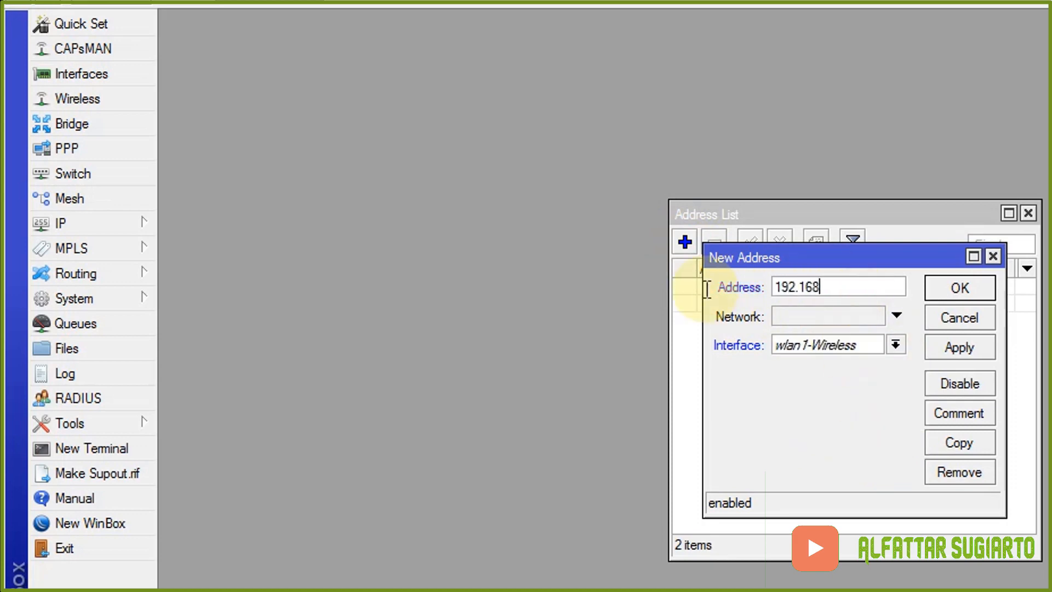
pyautogui.write('.1/24')
pyautogui.click(956, 339)
pyautogui.click(962, 293)
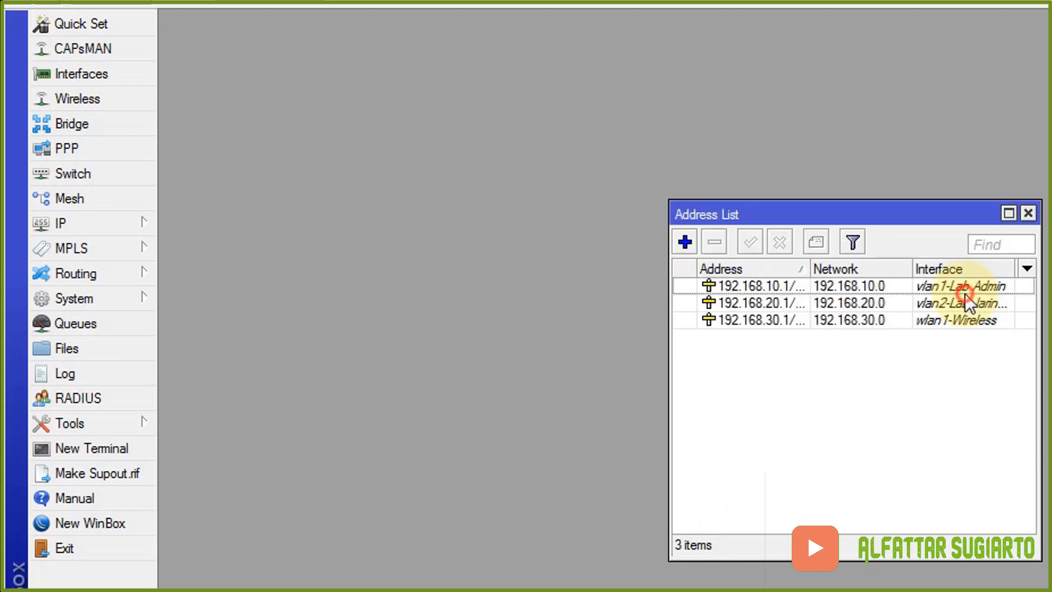
pyautogui.click(261, 575)
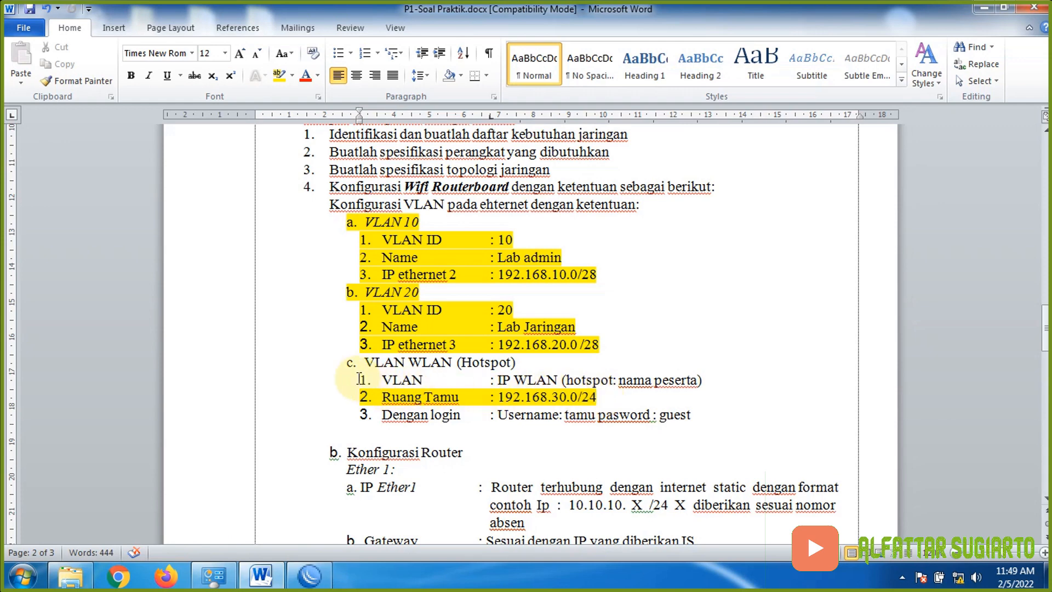
pyautogui.click(310, 575)
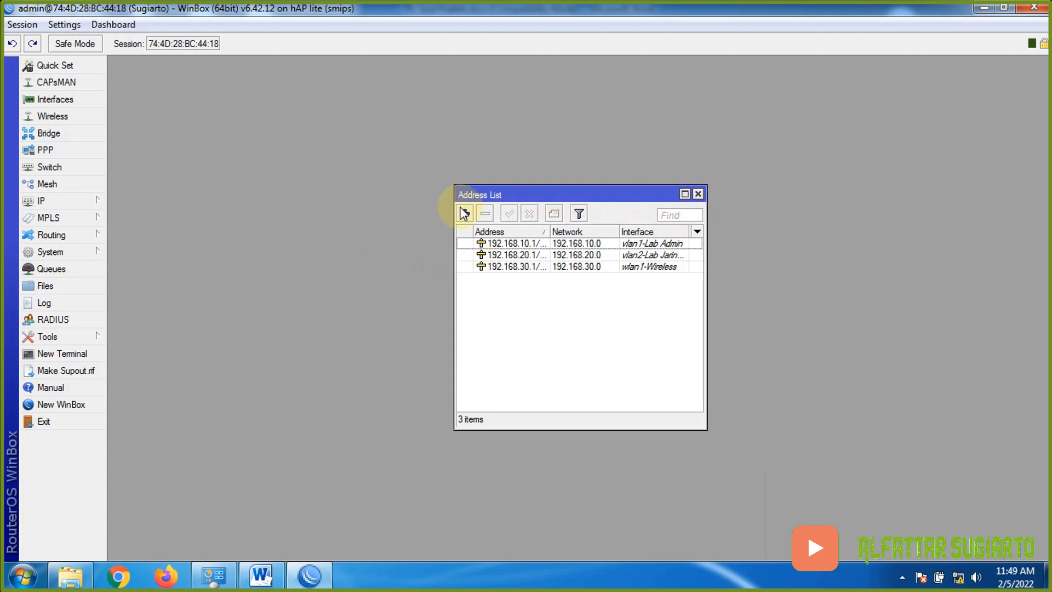
pyautogui.click(273, 584)
pyautogui.scroll(-2, 548, 454)
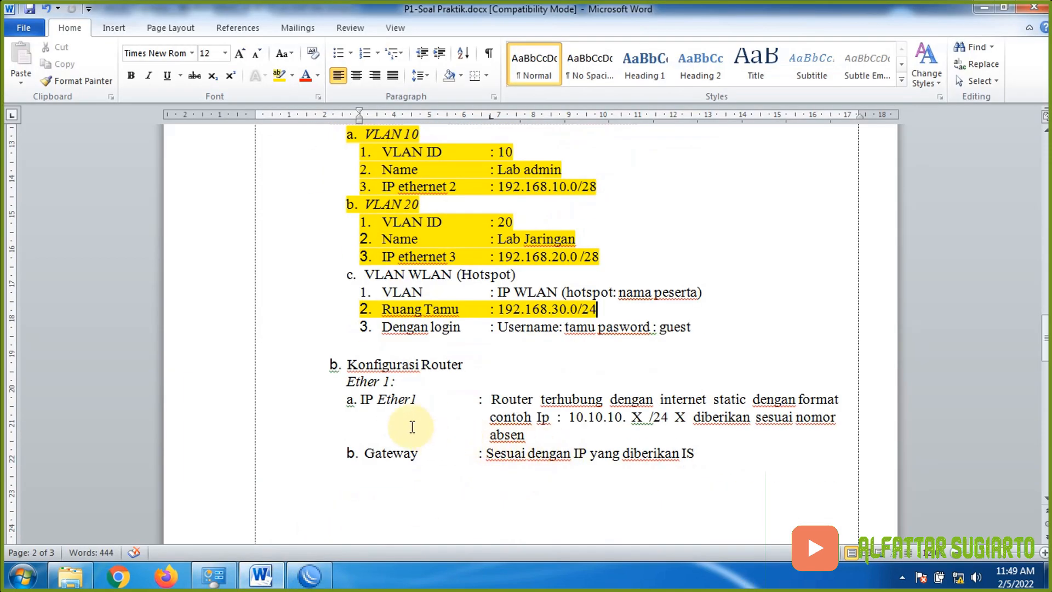
pyautogui.moveTo(346, 382); pyautogui.dragTo(727, 458)
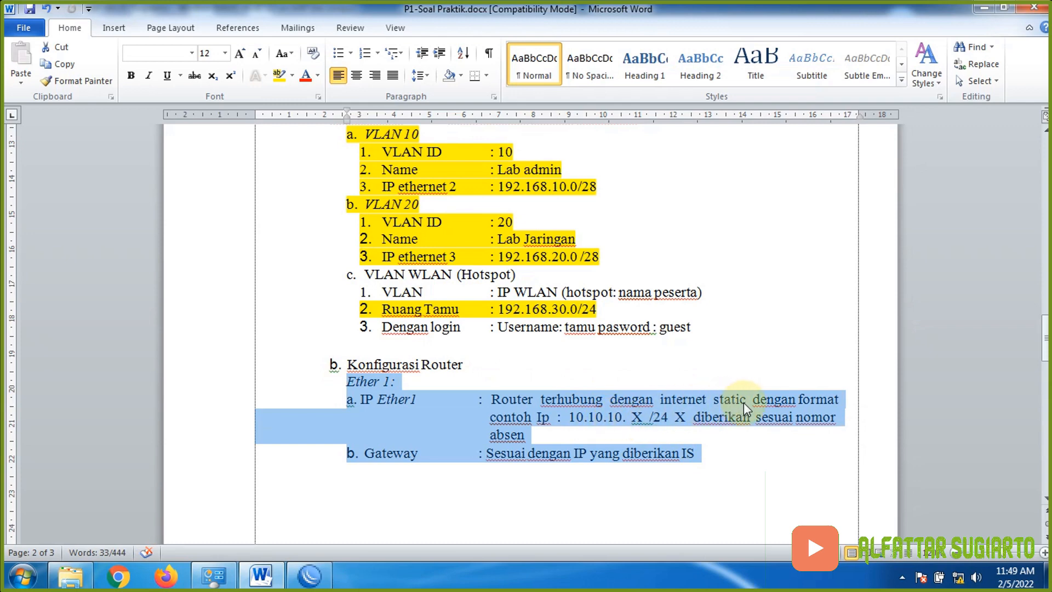
pyautogui.click(310, 575)
# - Add the address 192.168.12.5/24 on the ether1-Internet interface
pyautogui.click(464, 213)
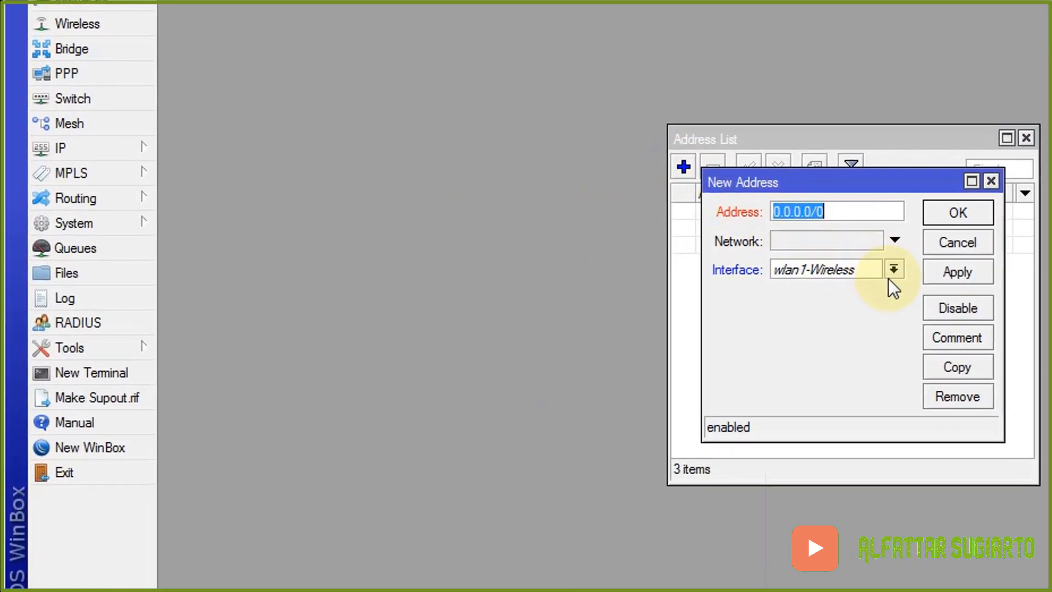
pyautogui.click(892, 272)
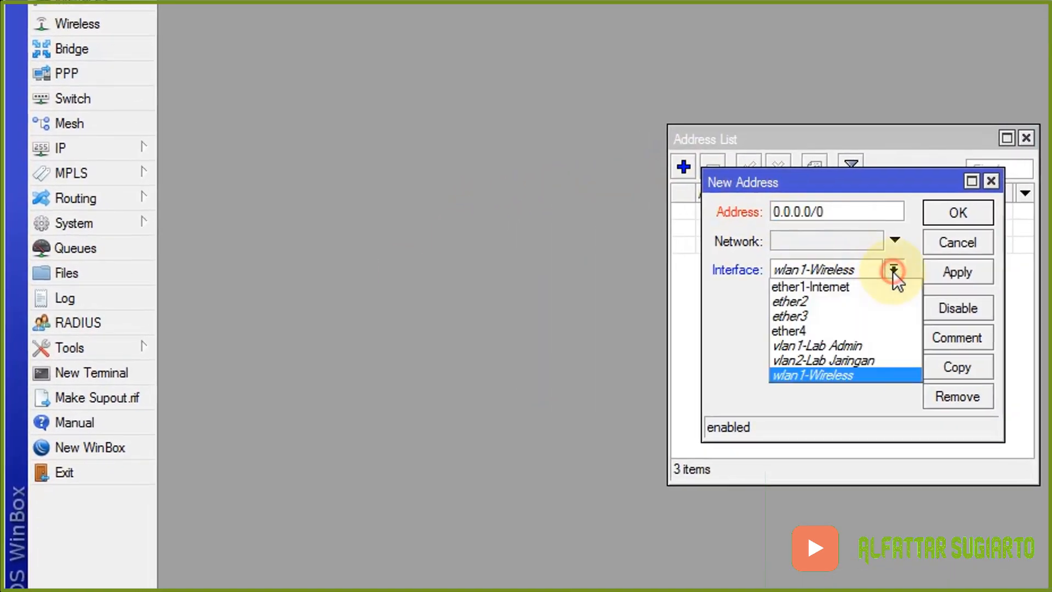
pyautogui.click(856, 287)
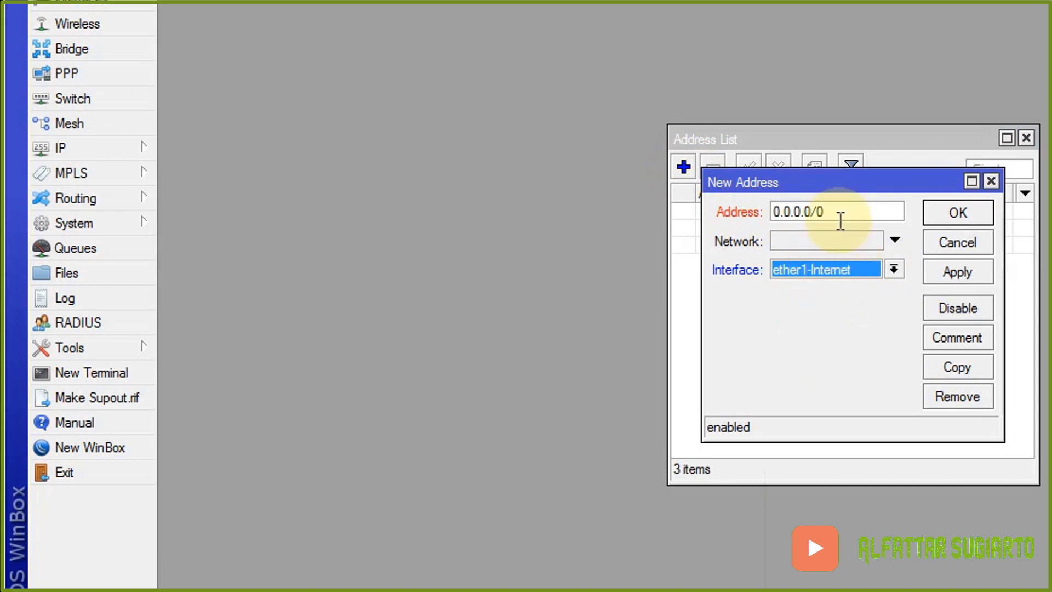
pyautogui.moveTo(838, 213); pyautogui.dragTo(775, 211)
pyautogui.write('1')
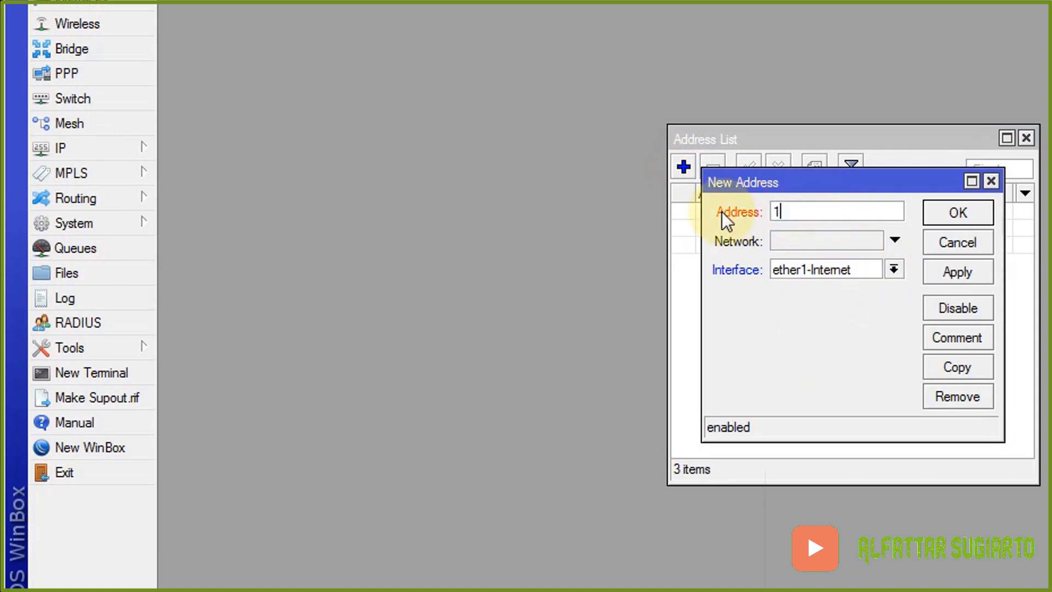
pyautogui.write('92.168.')
pyautogui.write('12.5/')
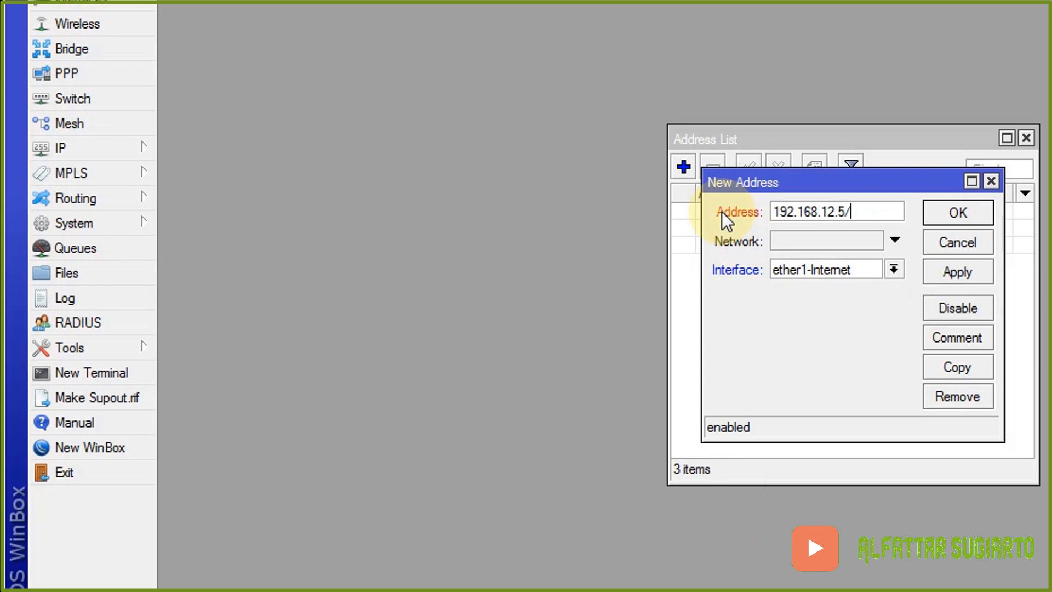
pyautogui.write('24')
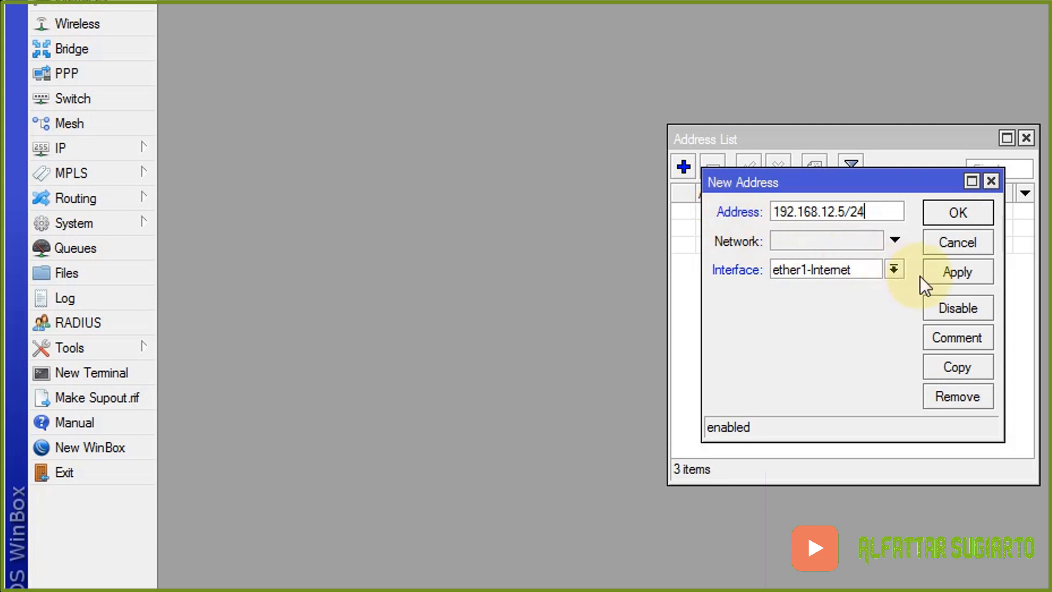
pyautogui.click(934, 272)
pyautogui.click(958, 213)
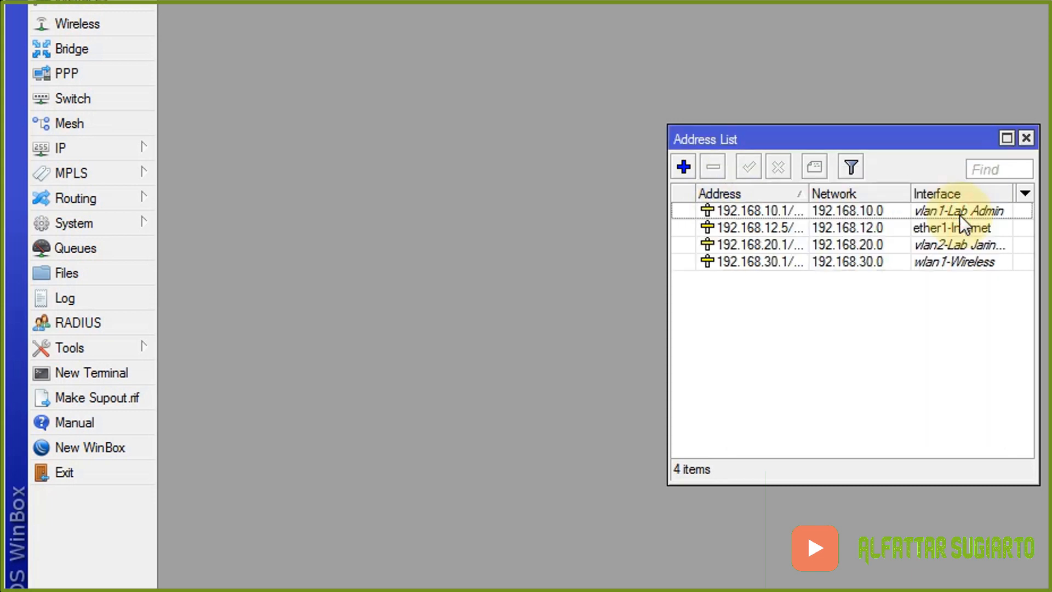
# - In IP > Routes, create a 0.0.0.0/0 route with gateway 192.168.12.1
pyautogui.click(1024, 142)
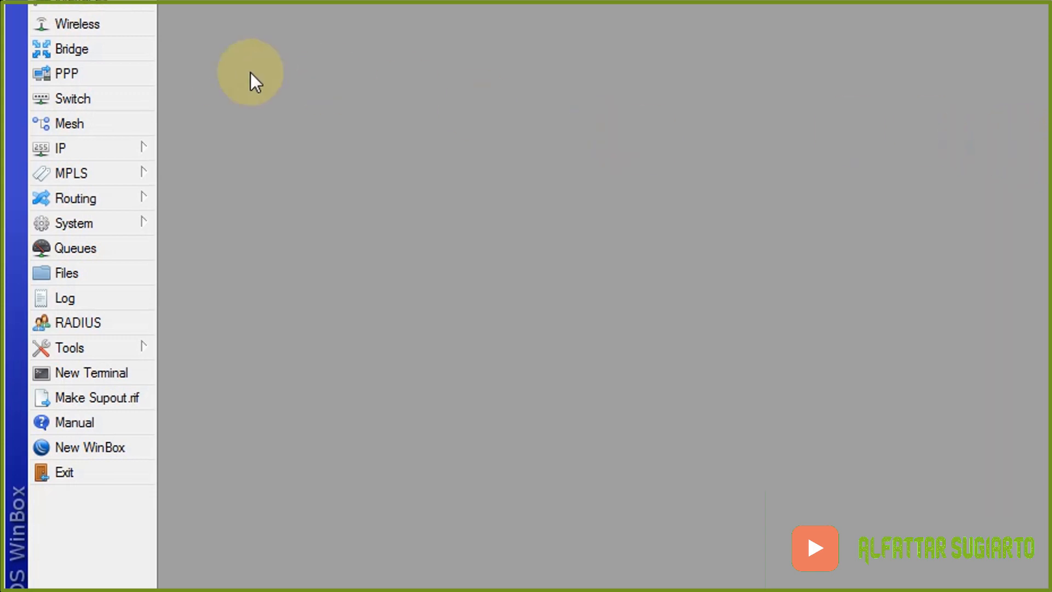
pyautogui.click(112, 152)
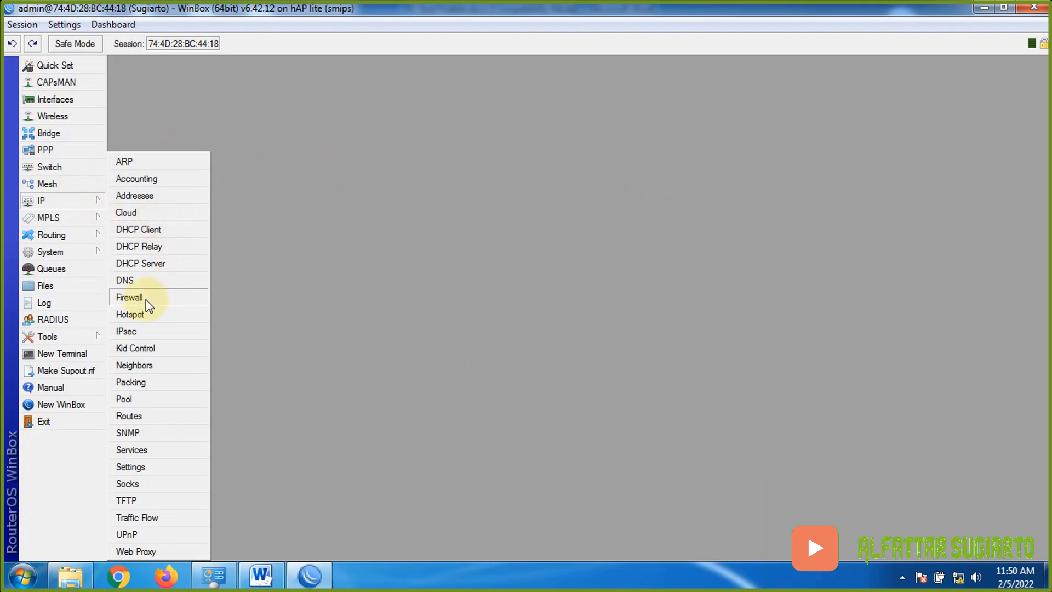
pyautogui.click(147, 415)
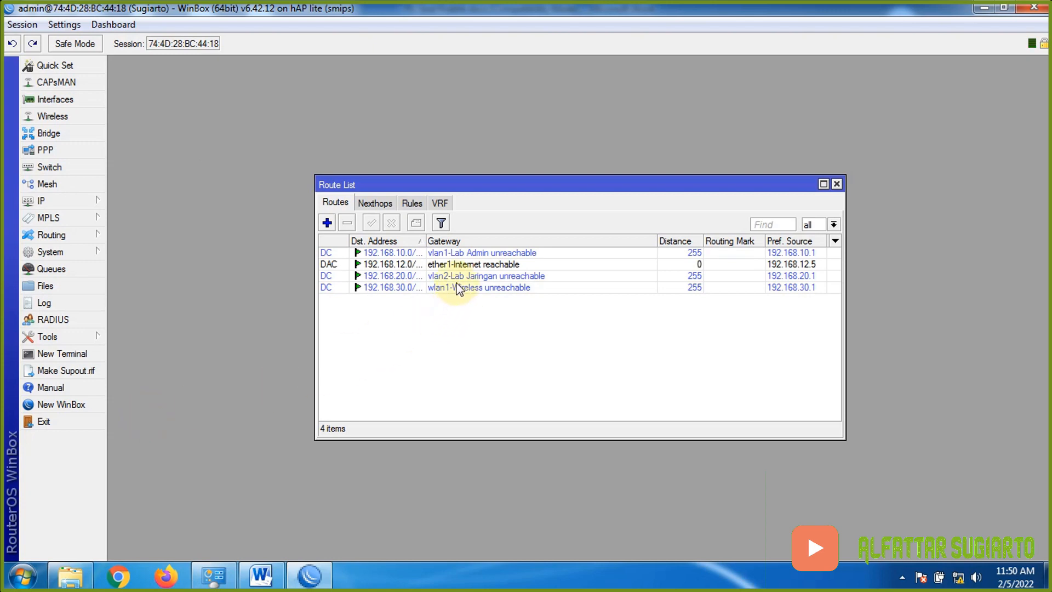
pyautogui.click(327, 223)
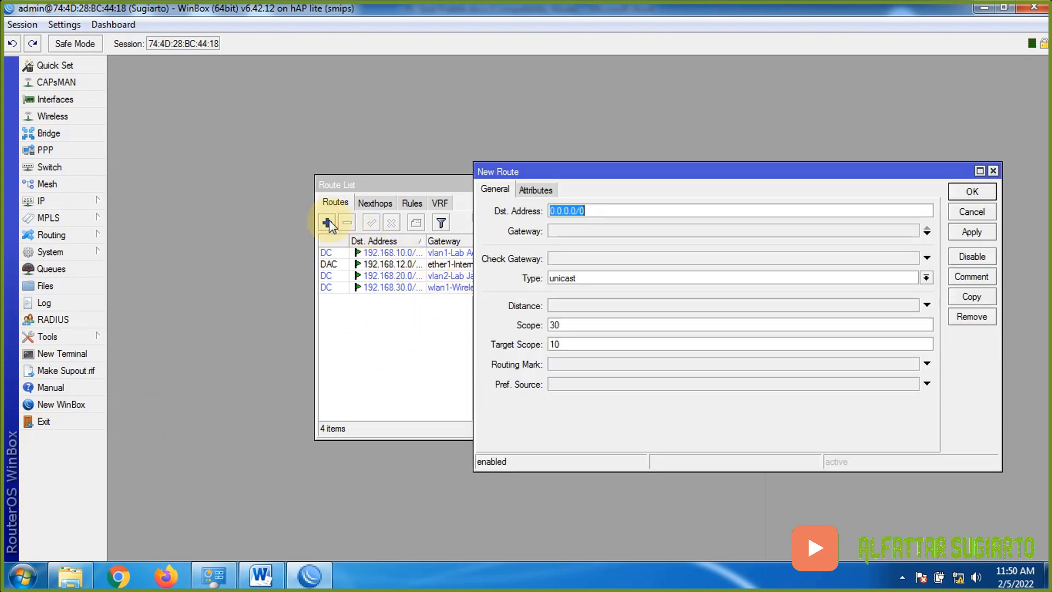
pyautogui.click(563, 230)
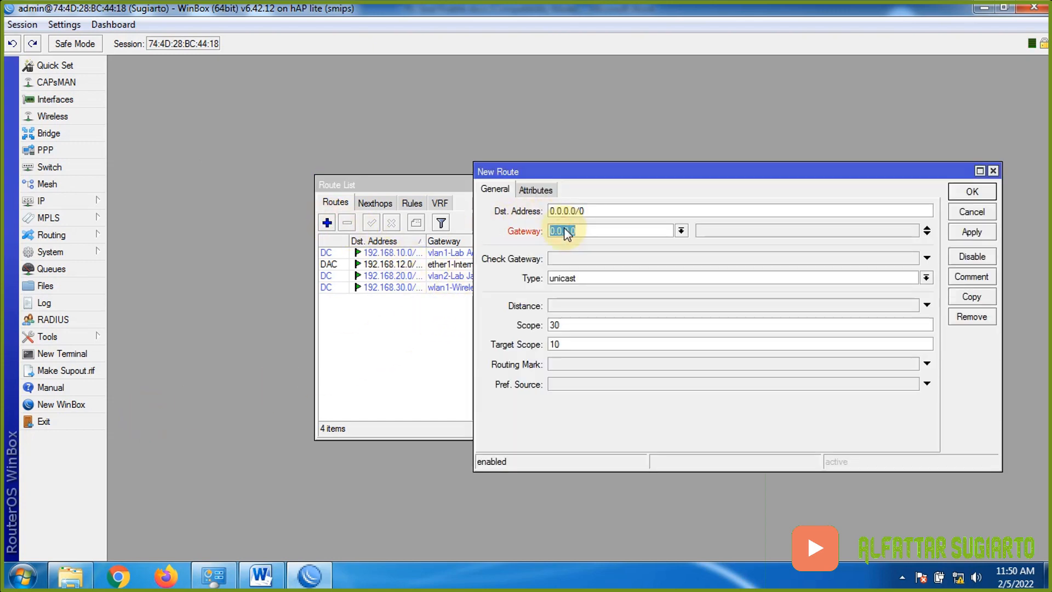
pyautogui.write('192')
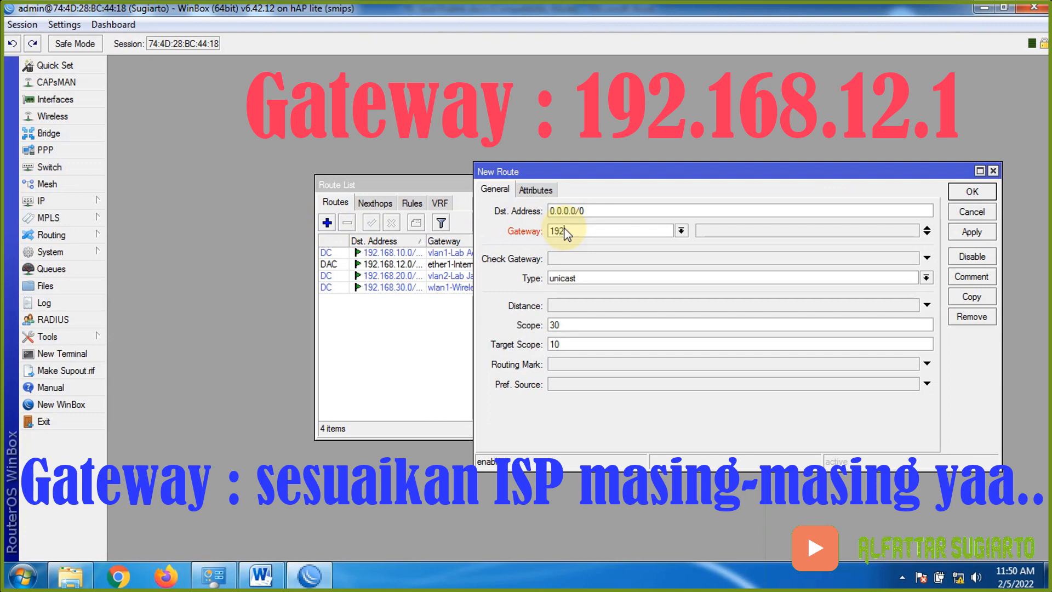
pyautogui.write('.168.12.1')
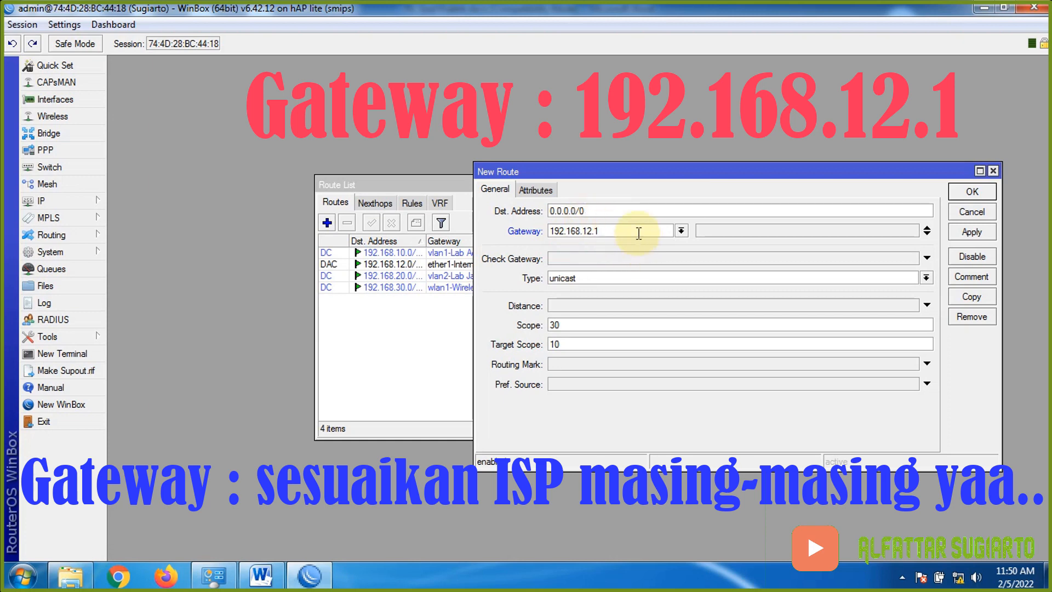
pyautogui.click(973, 232)
pyautogui.click(977, 195)
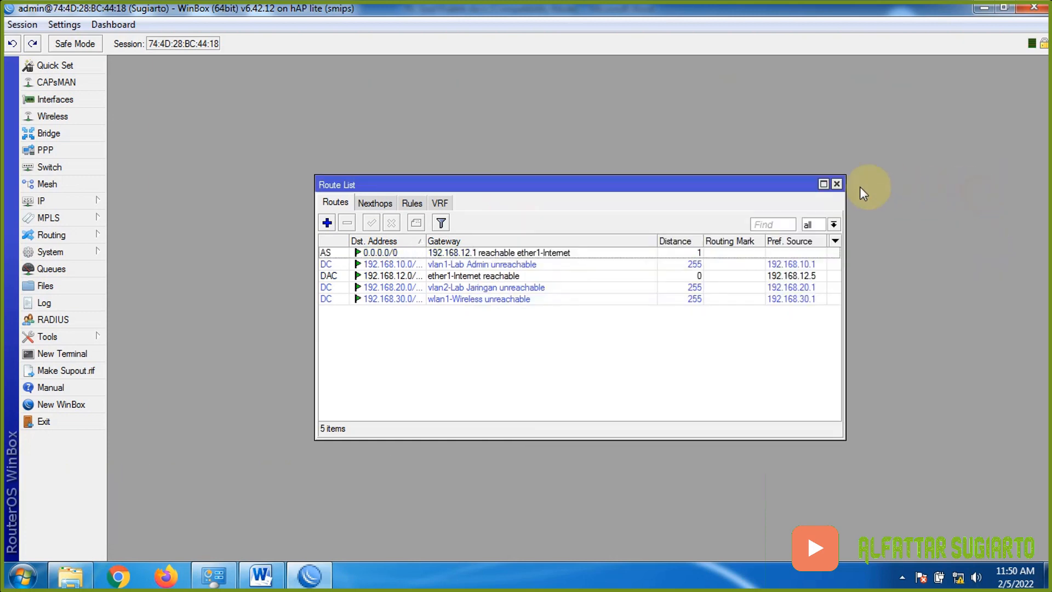
# - Complete the Gateway line in Word so it ends with ISP
pyautogui.click(280, 579)
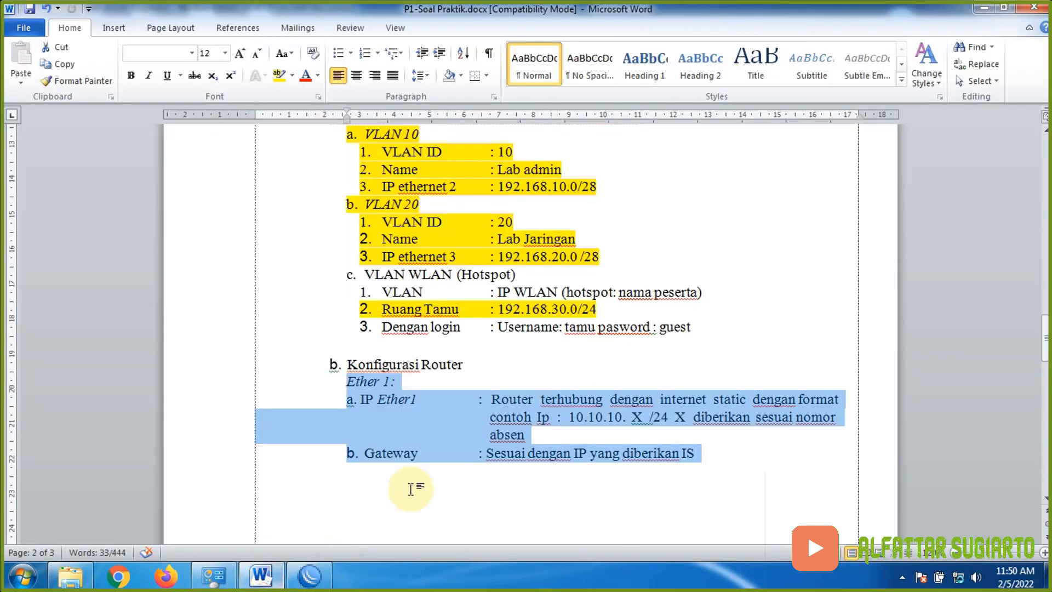
pyautogui.click(539, 448)
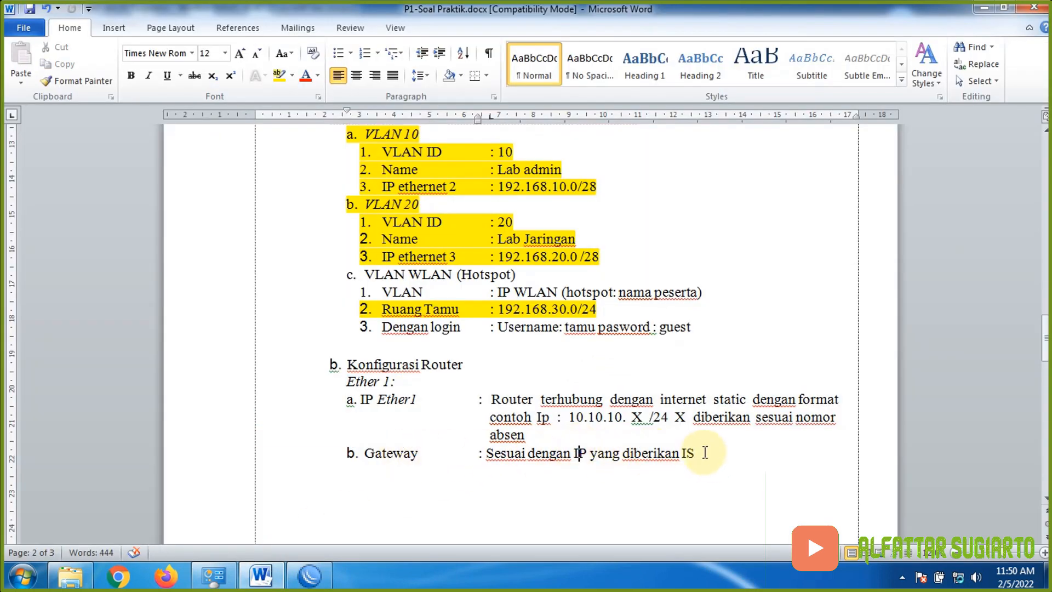
pyautogui.click(697, 453)
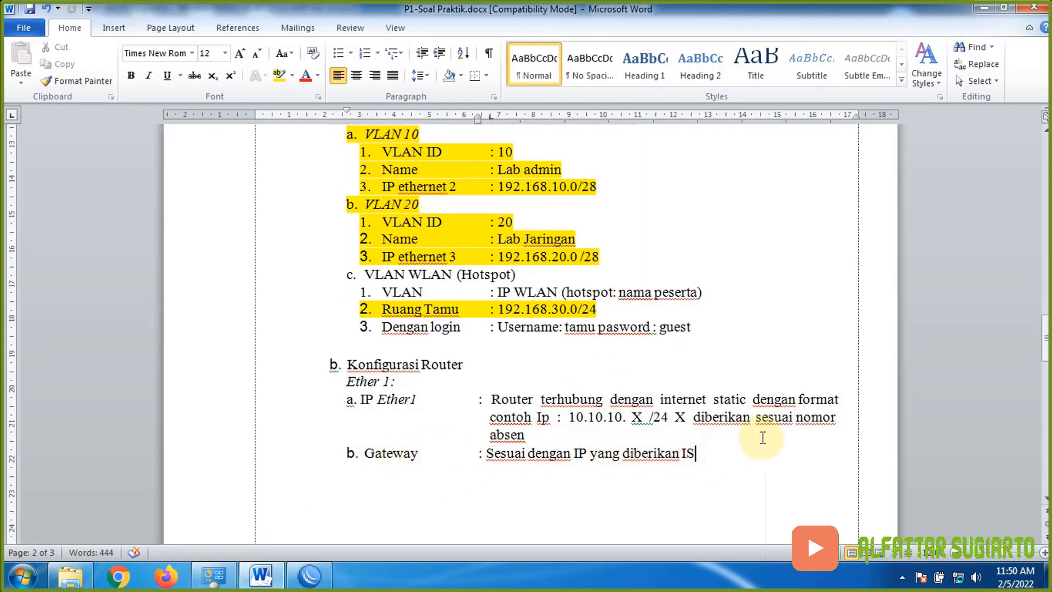
pyautogui.write('P')
# - Highlight the Gateway line and the Ether 1 block yellow
pyautogui.moveTo(344, 455); pyautogui.dragTo(767, 455)
pyautogui.click(278, 74)
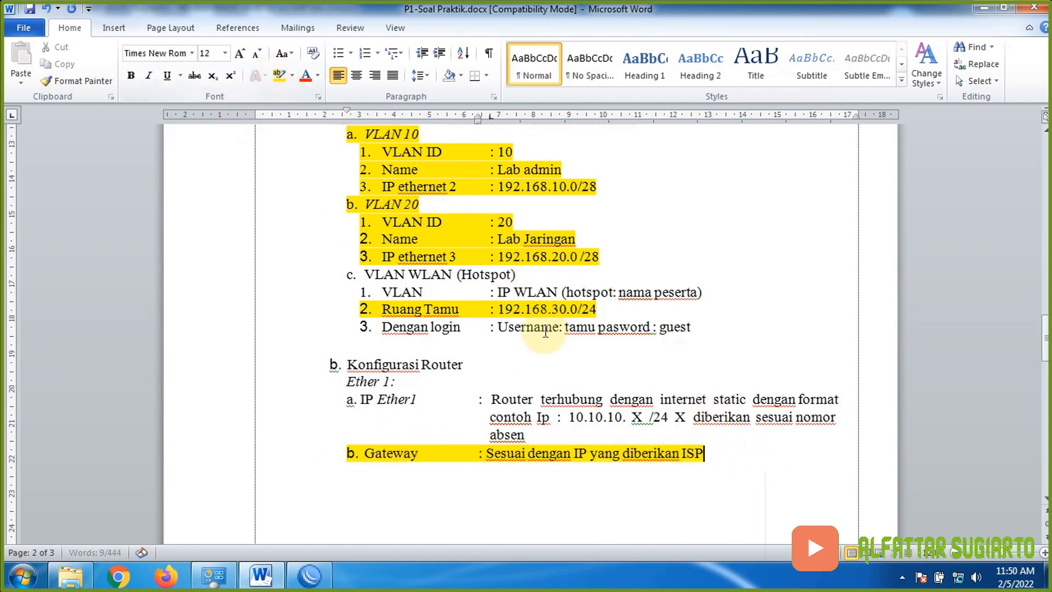
pyautogui.moveTo(553, 436); pyautogui.dragTo(337, 389)
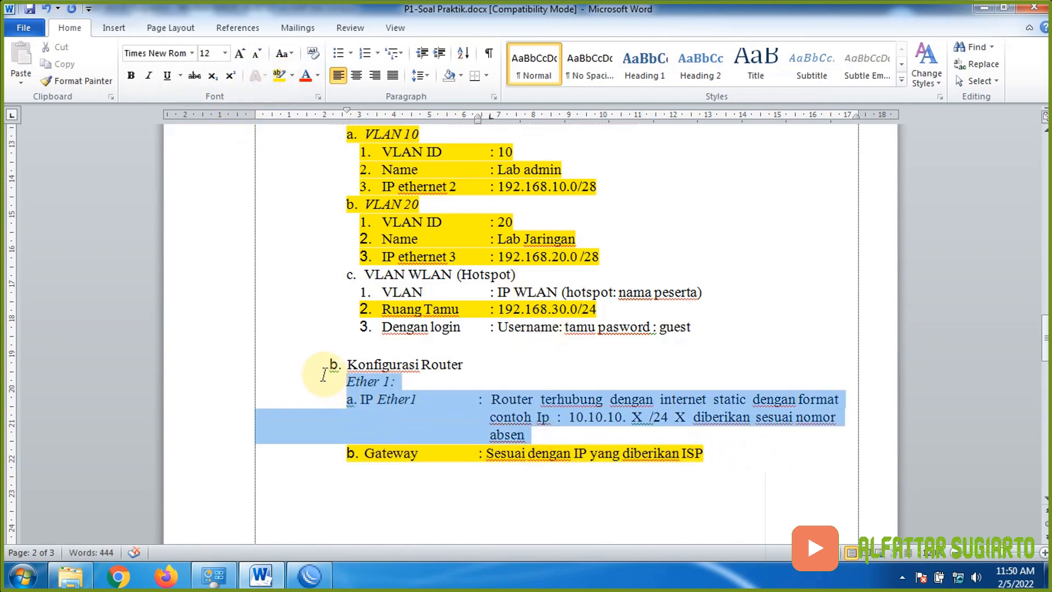
pyautogui.click(278, 73)
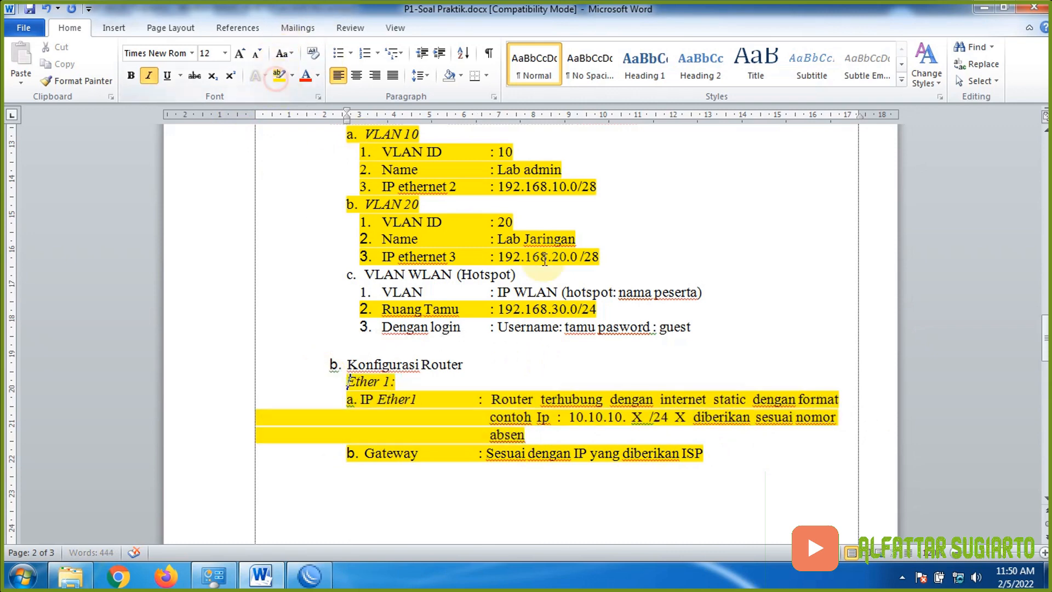
pyautogui.click(420, 498)
pyautogui.click(309, 575)
pyautogui.click(836, 183)
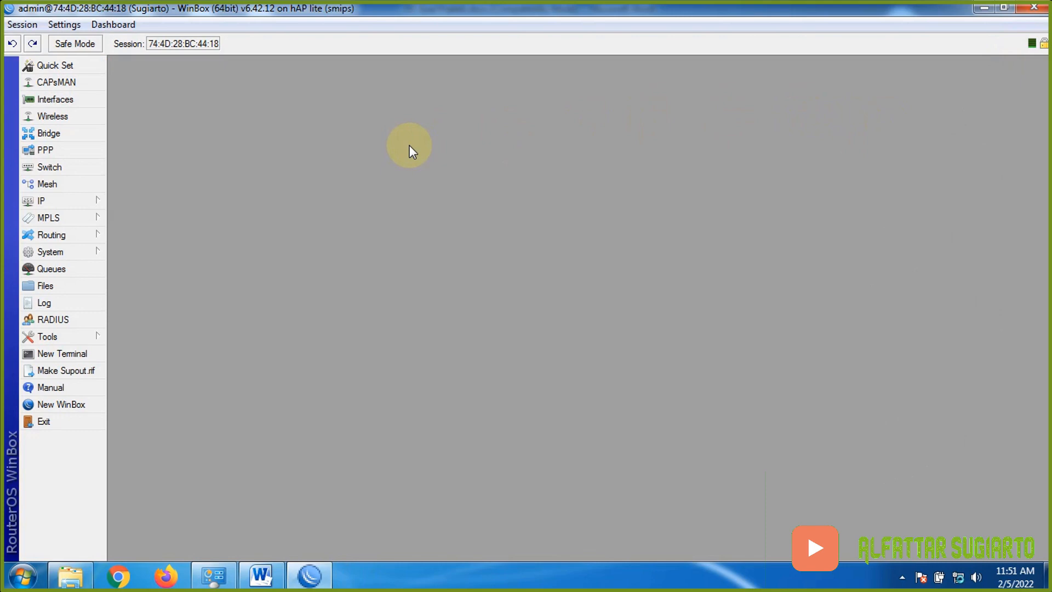
# - In IP > DNS, set server 8.8.8.8 and enable Allow Remote Requests
pyautogui.click(87, 201)
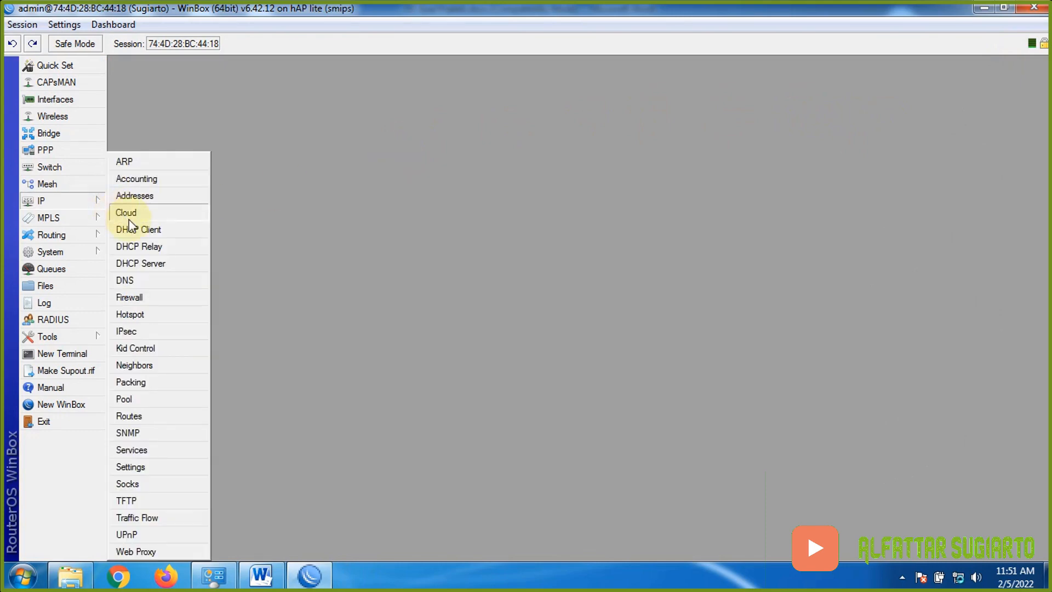
pyautogui.click(126, 281)
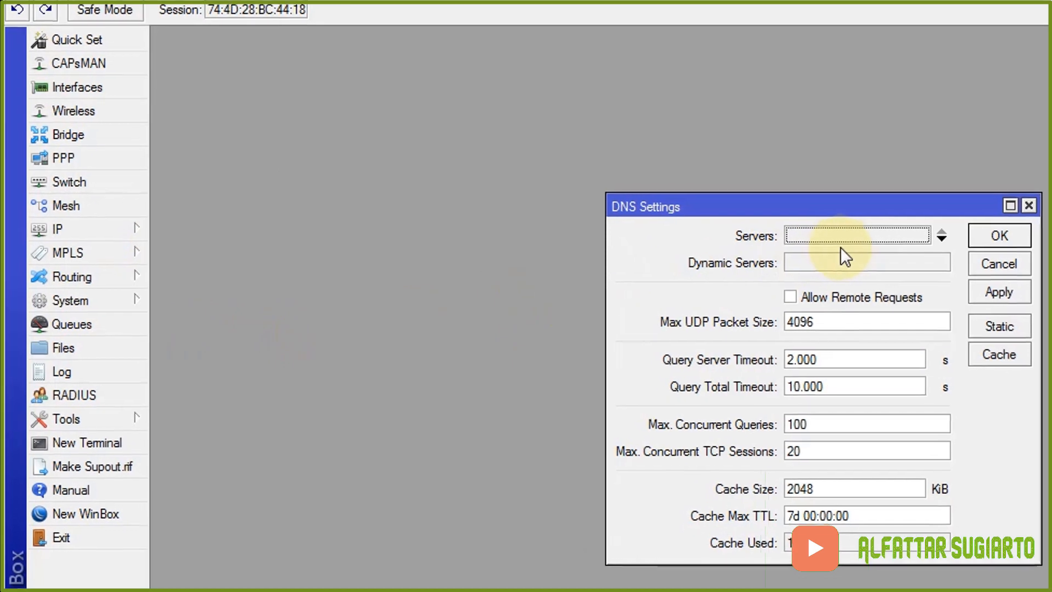
pyautogui.click(836, 235)
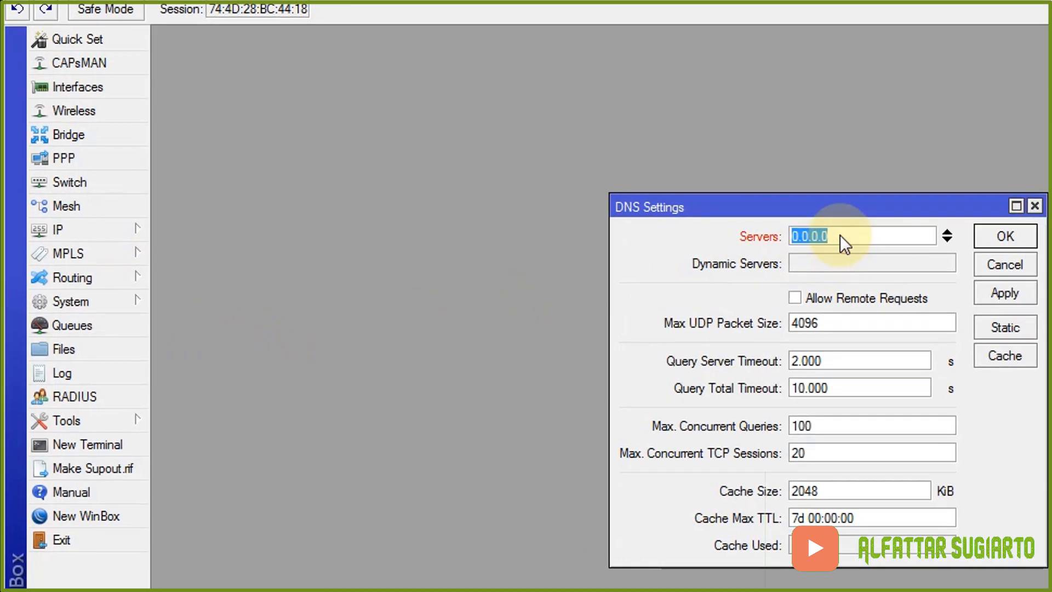
pyautogui.write('8.8.8.8')
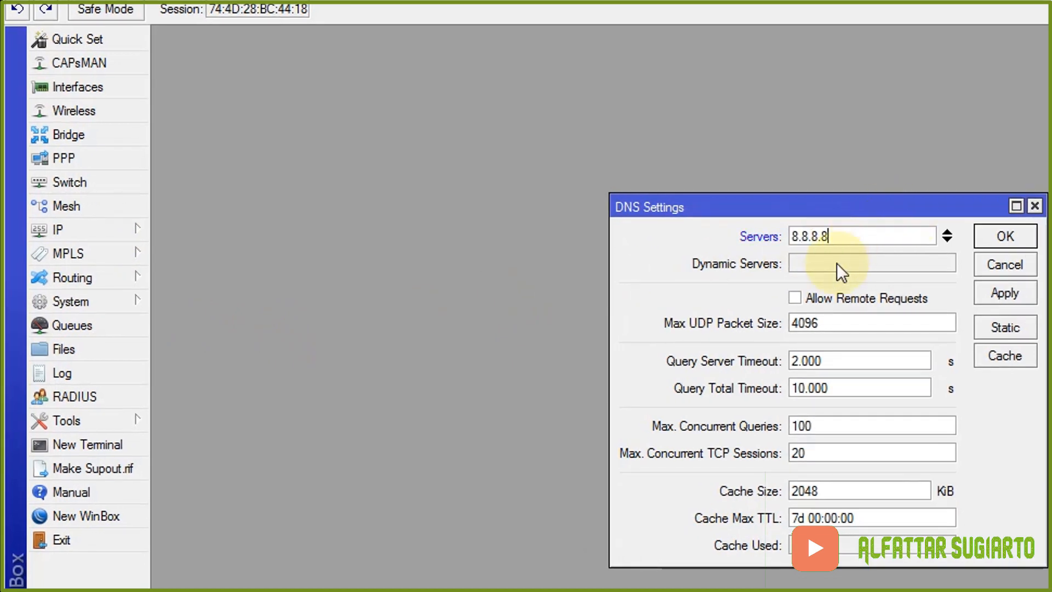
pyautogui.click(798, 301)
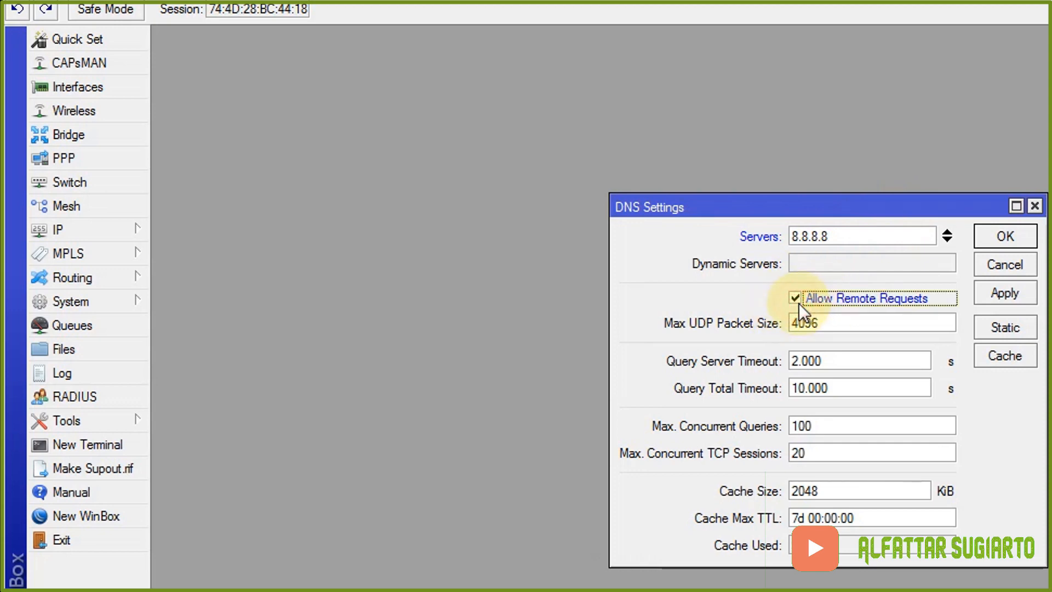
pyautogui.click(998, 293)
pyautogui.click(1007, 238)
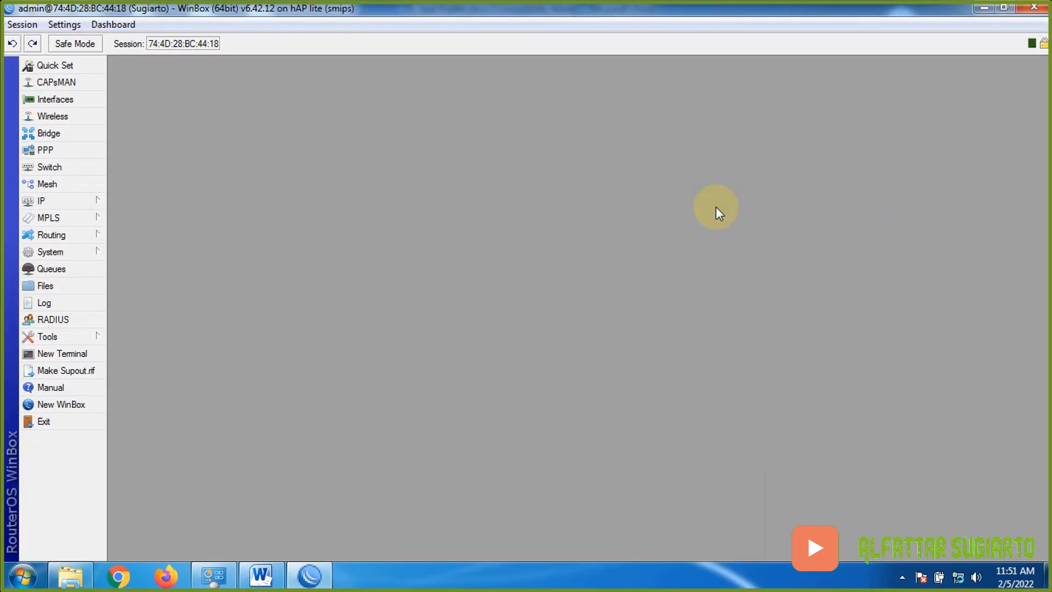
# - Start a new NAT rule with chain srcnat and Out. Interface ether1-Internet
pyautogui.click(39, 202)
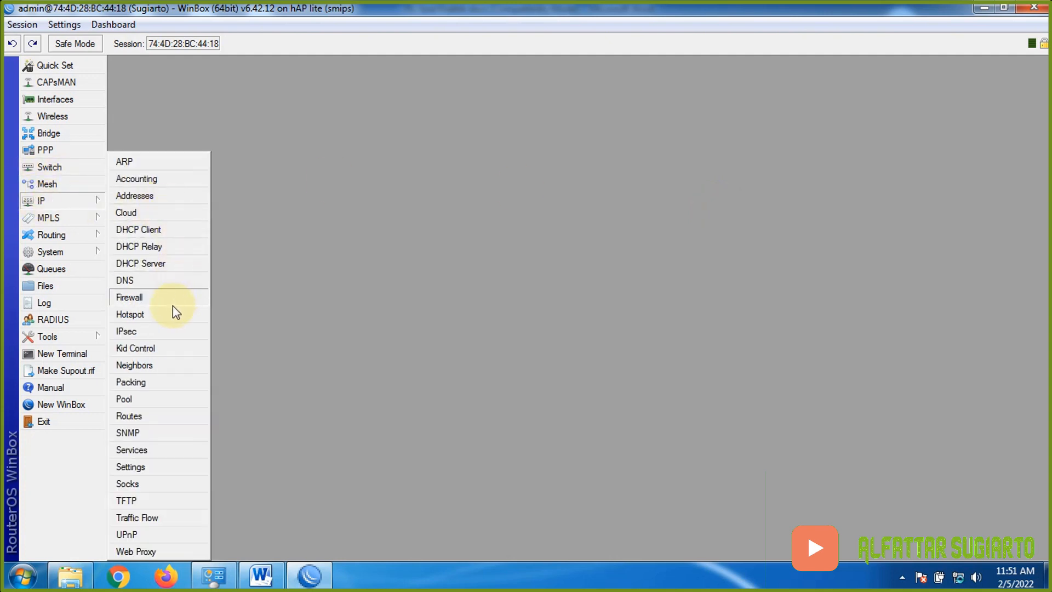
pyautogui.click(139, 297)
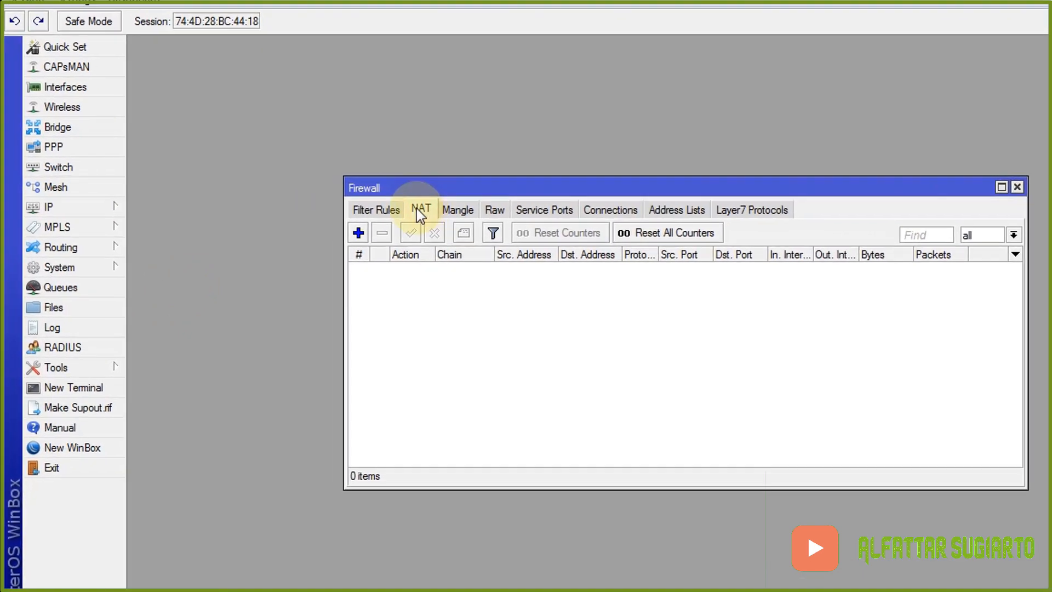
pyautogui.click(303, 223)
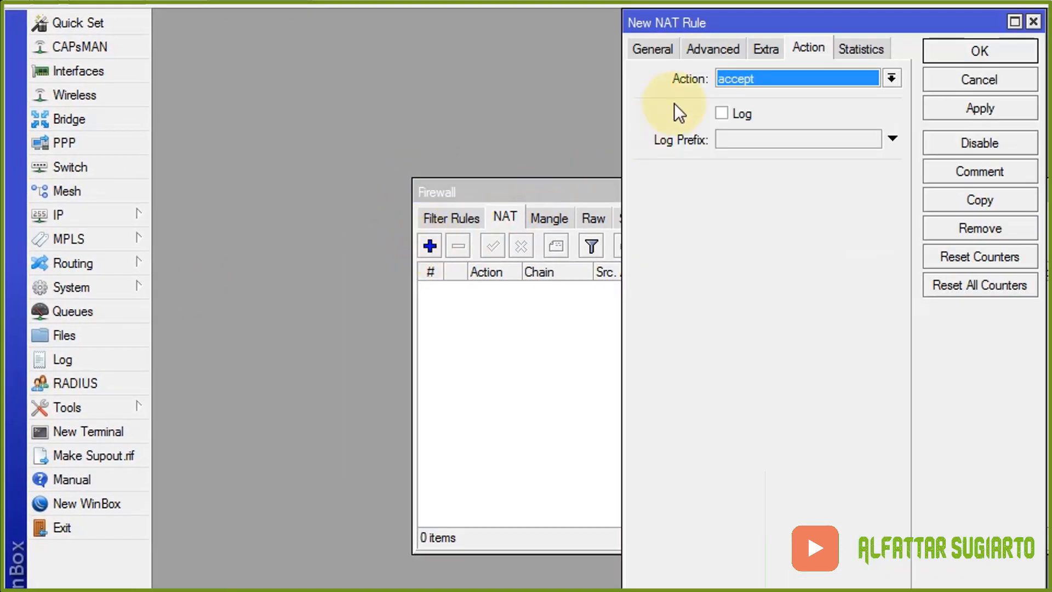
pyautogui.click(648, 50)
pyautogui.click(797, 76)
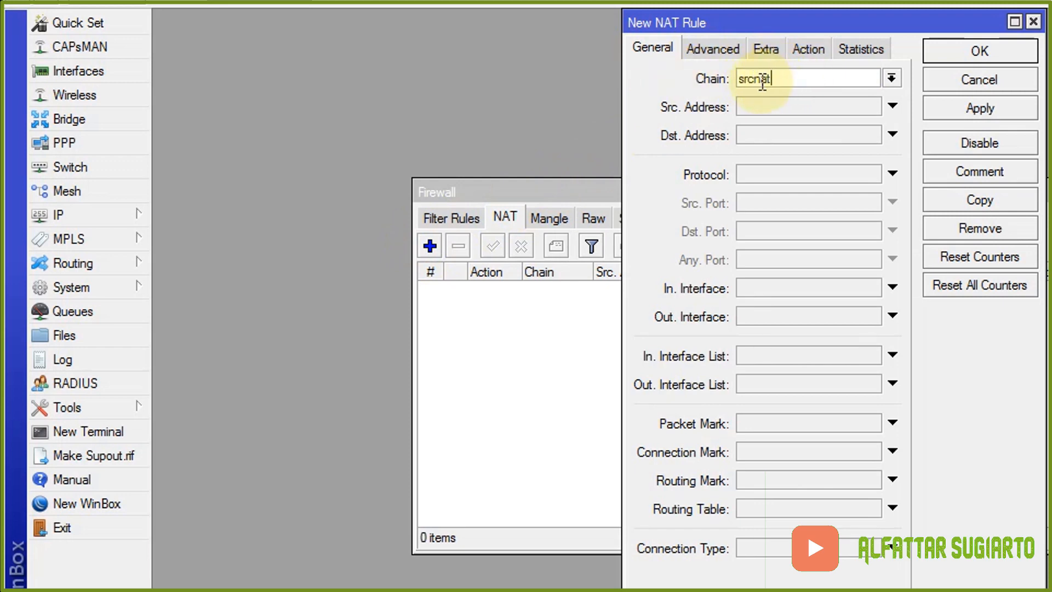
pyautogui.click(787, 317)
pyautogui.click(868, 317)
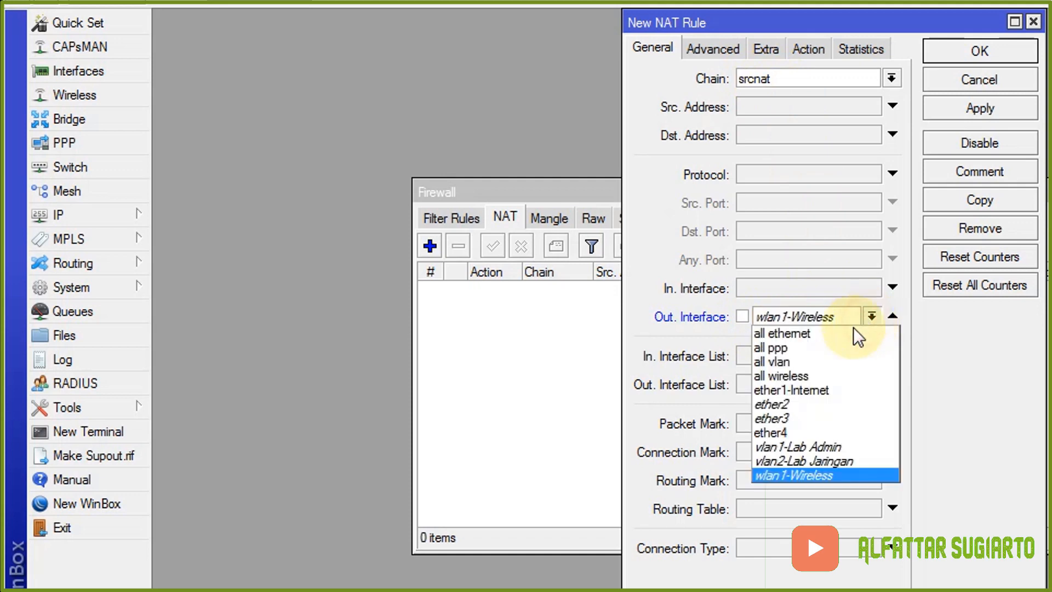
pyautogui.click(816, 389)
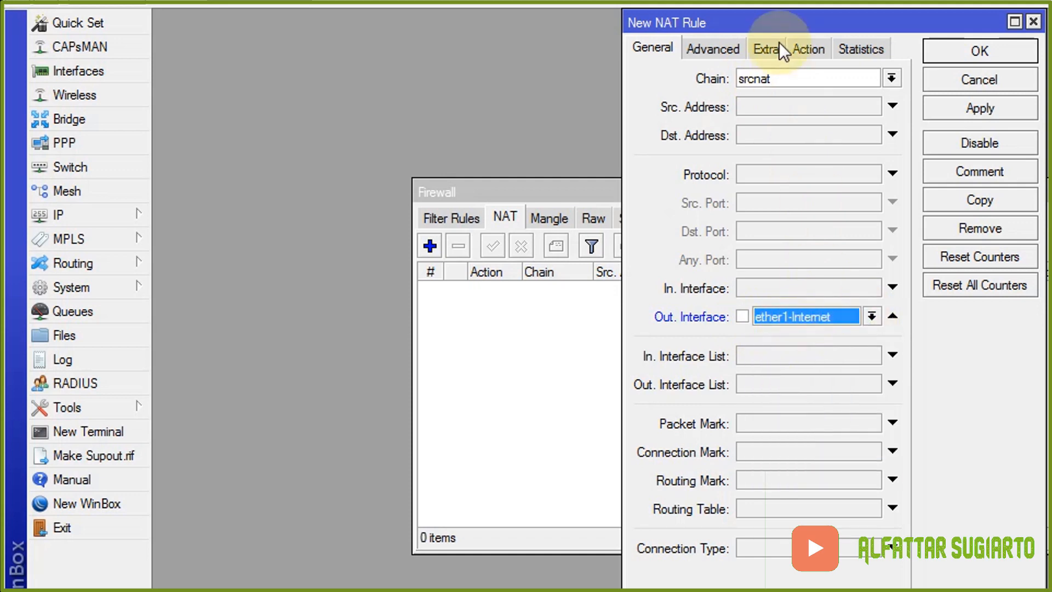
# - Set the NAT rule's action to masquerade and save it
pyautogui.click(800, 50)
pyautogui.click(774, 77)
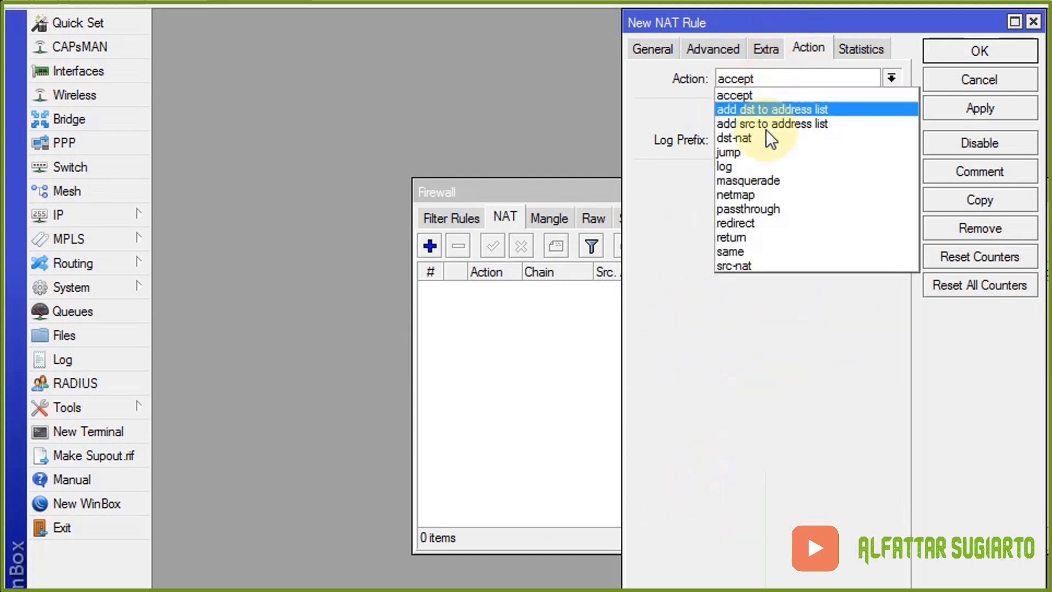
pyautogui.click(765, 179)
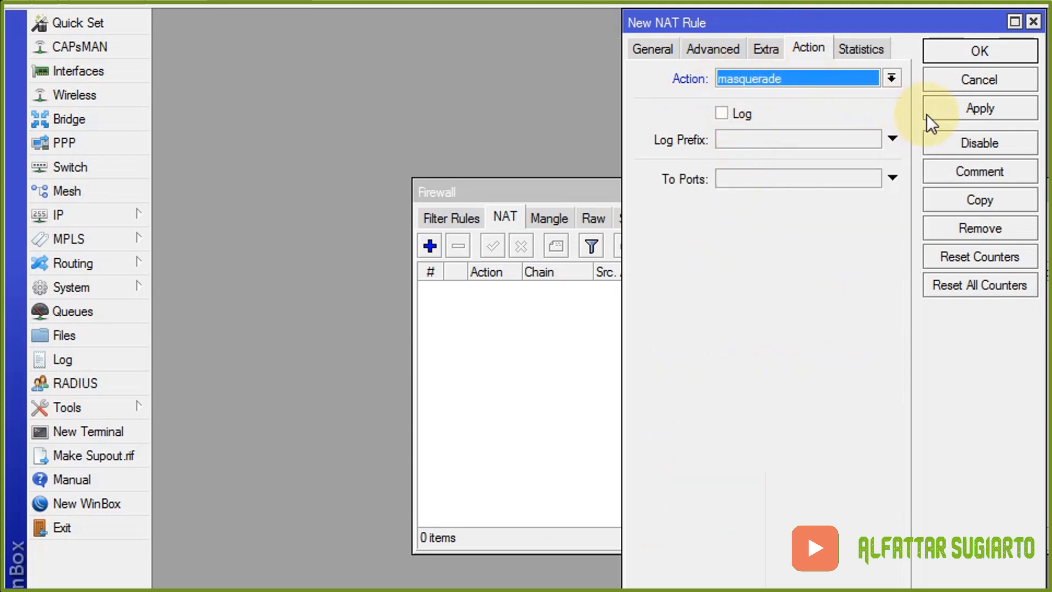
pyautogui.click(941, 110)
pyautogui.click(978, 56)
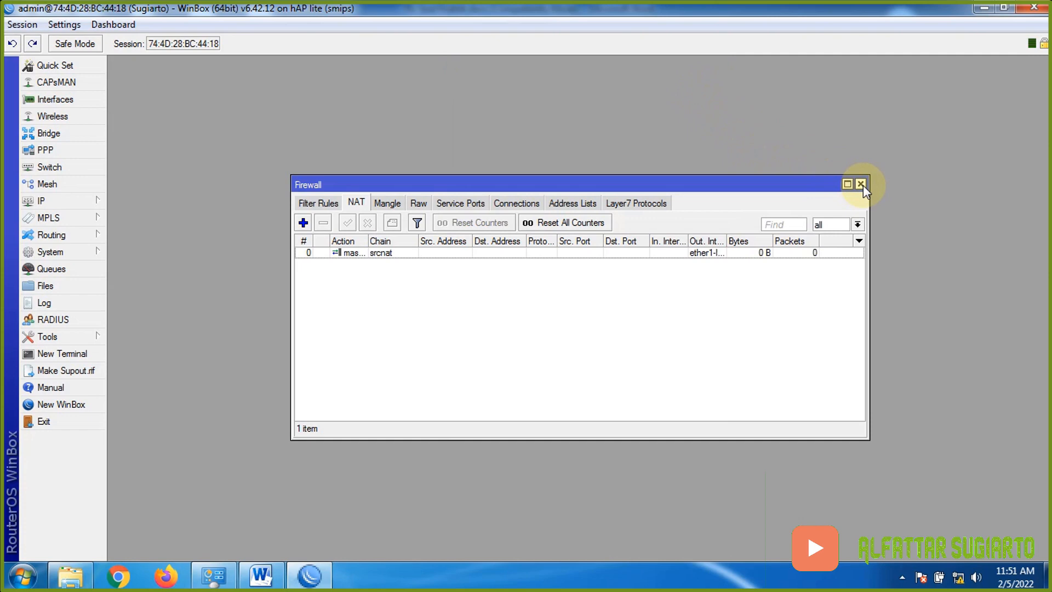
pyautogui.click(862, 184)
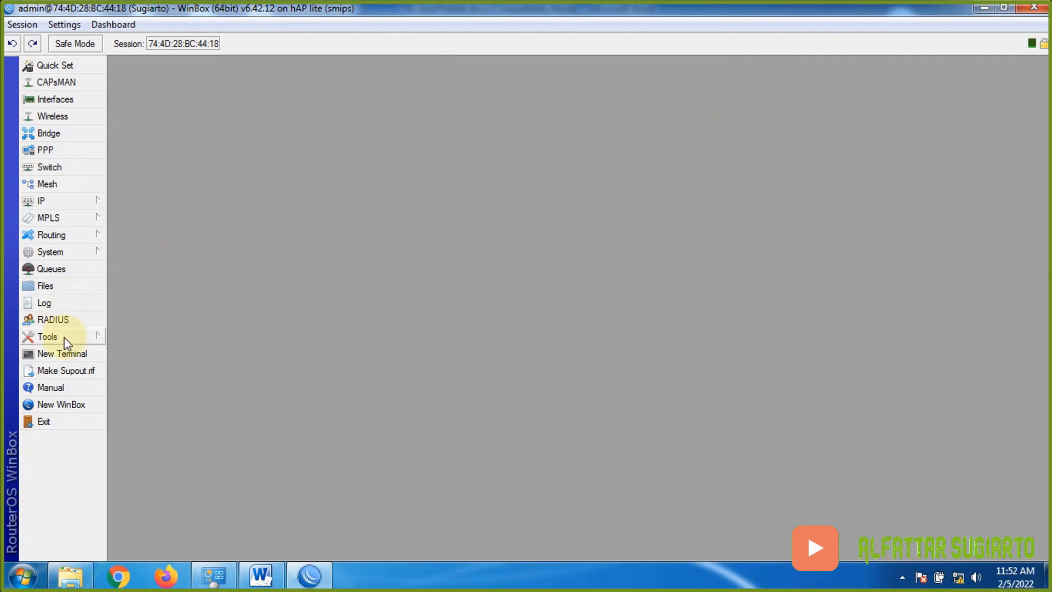
# - In a new Terminal, ping 8.8.8.8 and google.com, confirming replies with 0% loss
pyautogui.click(98, 362)
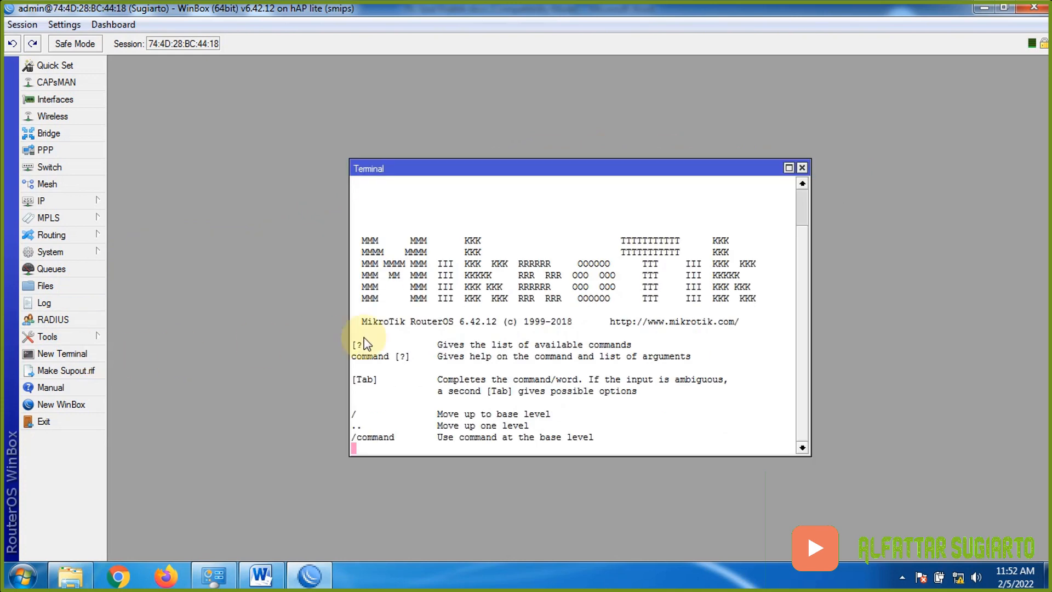
pyautogui.write('pi')
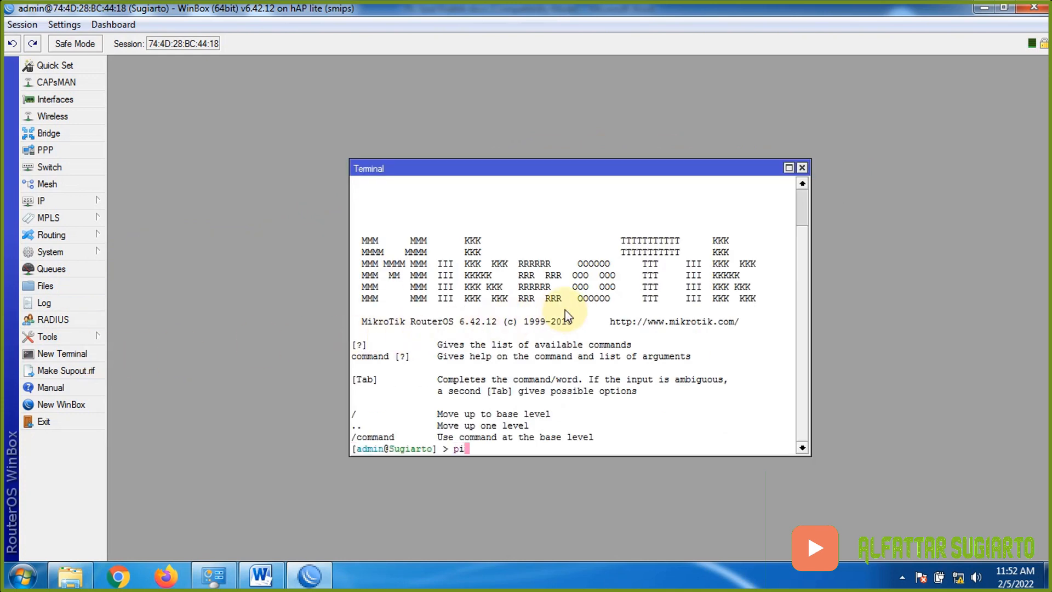
pyautogui.write('ng 8.8.8.8')
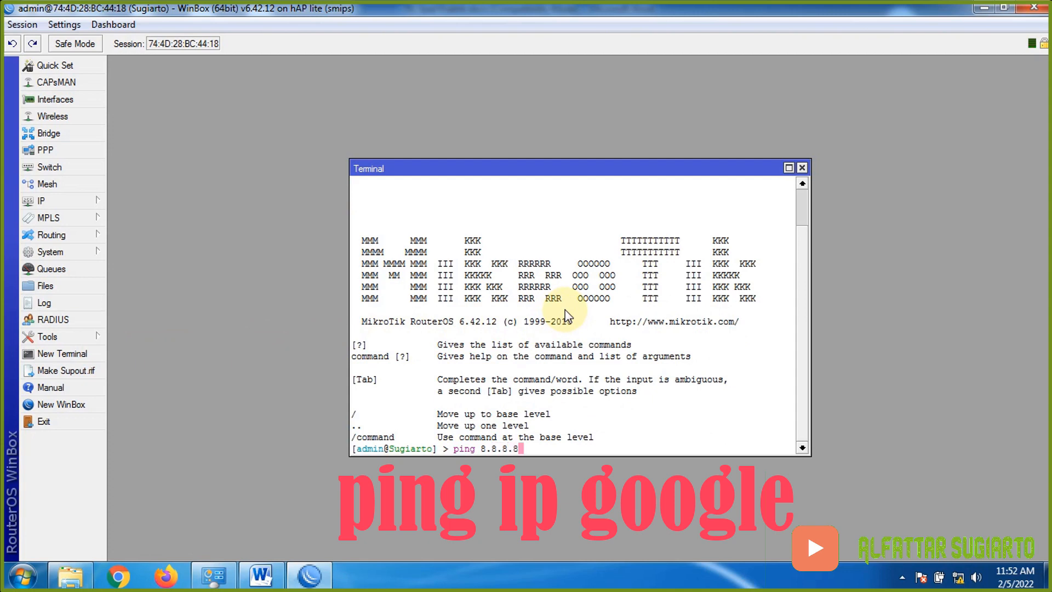
pyautogui.press('Return')
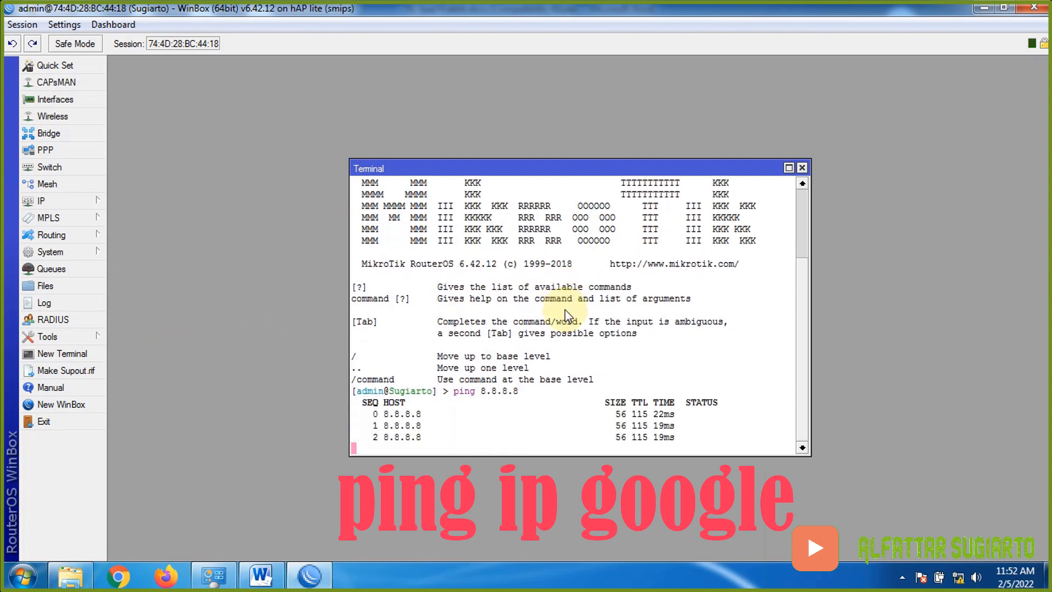
pyautogui.hotkey('ctrl', 'c')
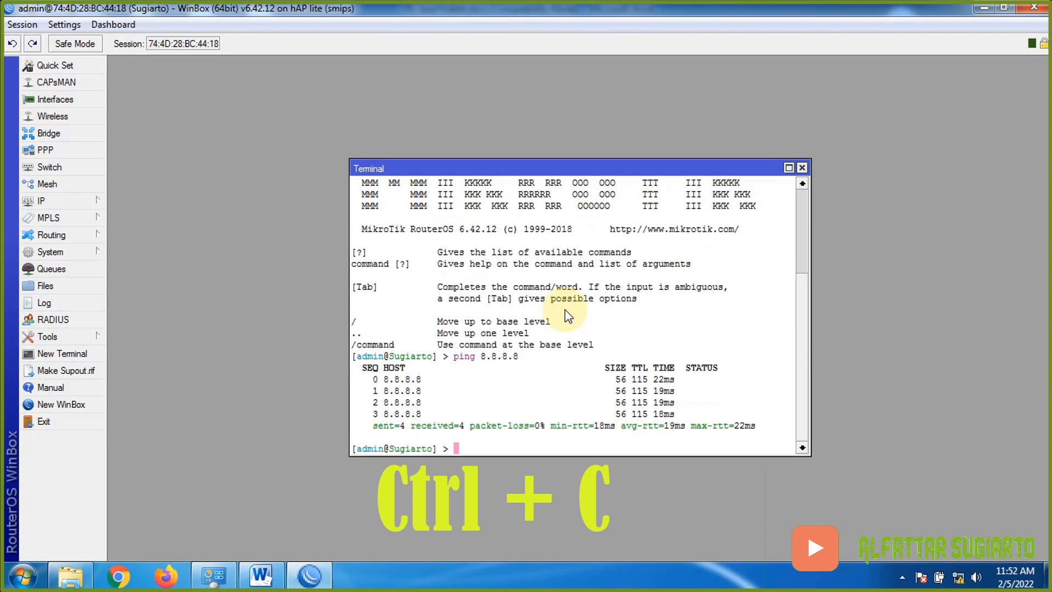
pyautogui.write('ping g')
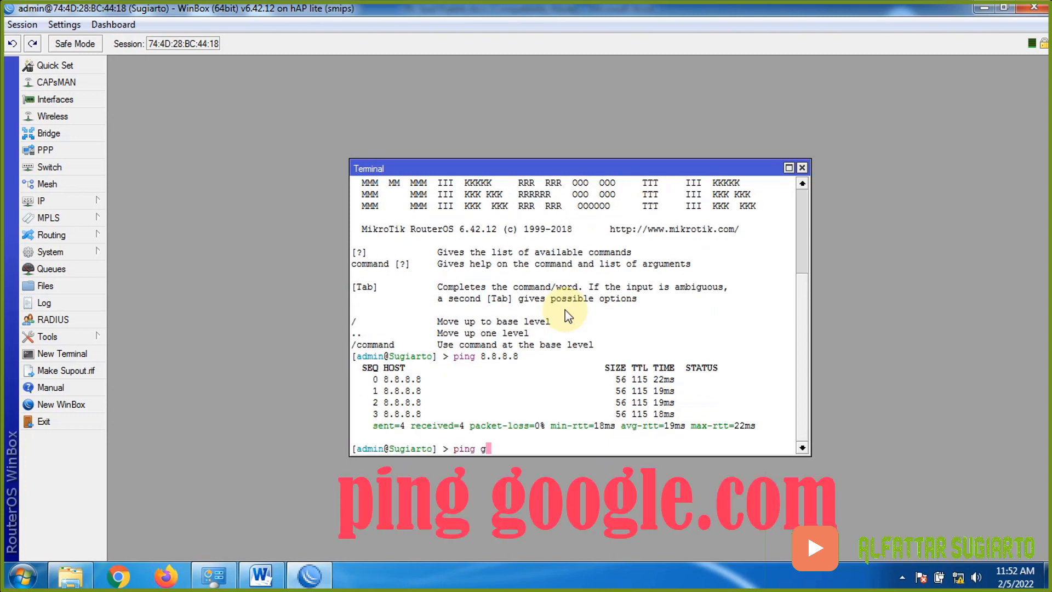
pyautogui.write('oogle.com')
pyautogui.press('Return')
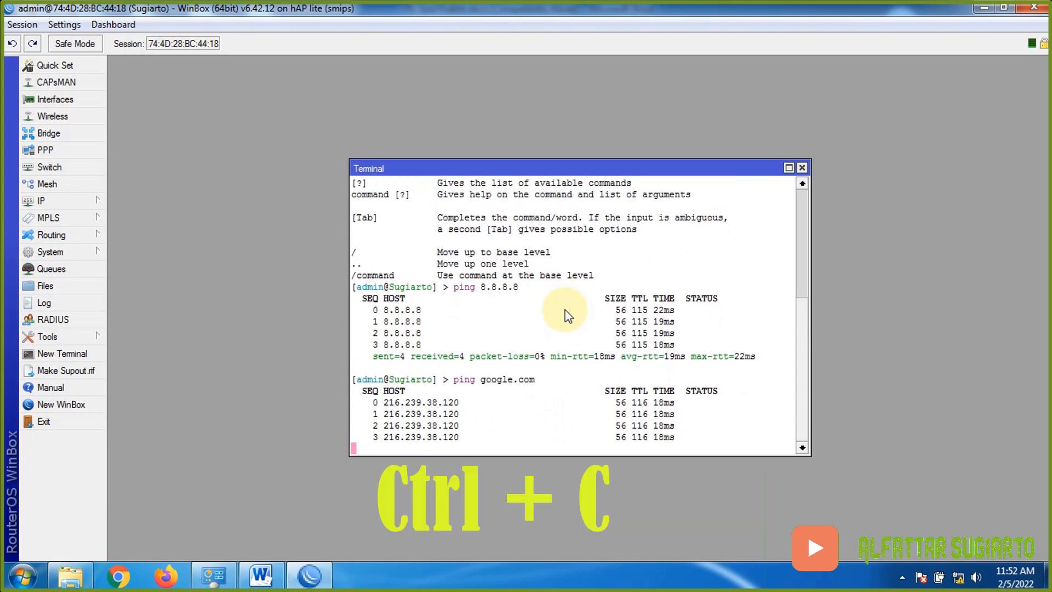
pyautogui.hotkey('ctrl', 'c')
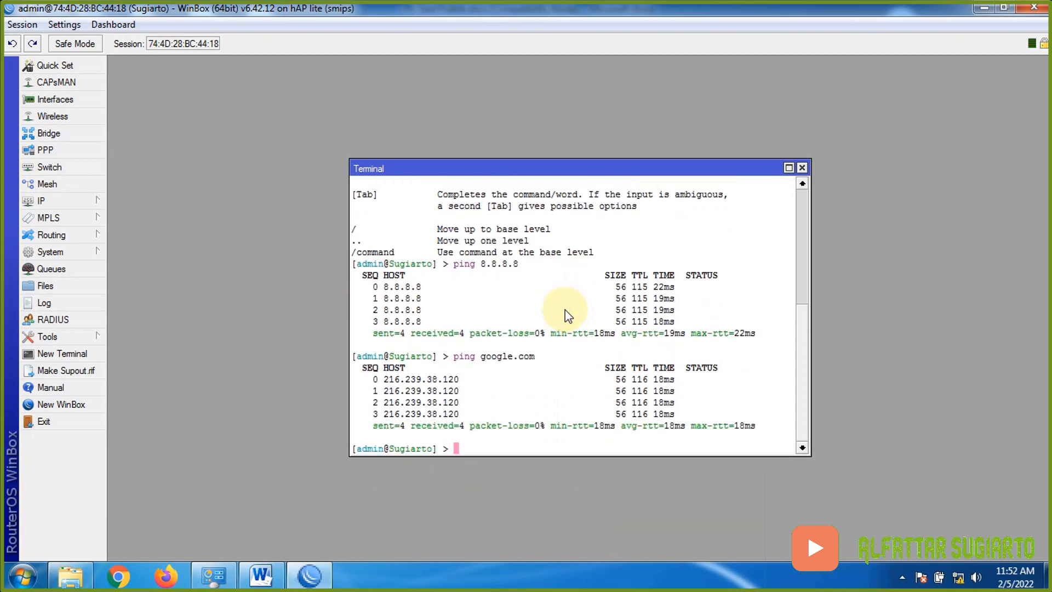
pyautogui.click(261, 575)
pyautogui.moveTo(304, 196); pyautogui.dragTo(804, 204)
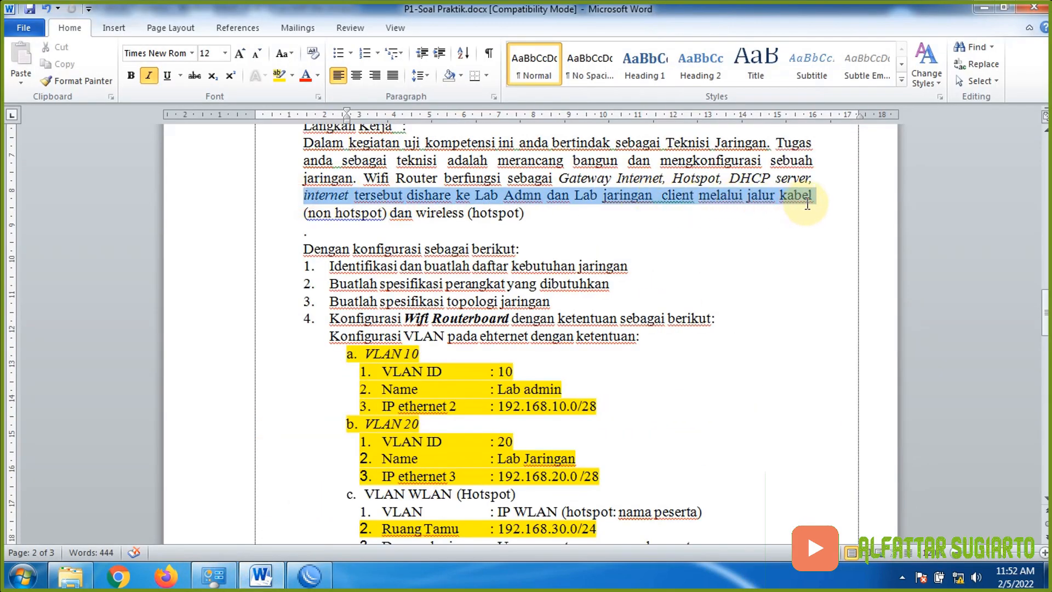
pyautogui.moveTo(807, 205); pyautogui.dragTo(657, 203)
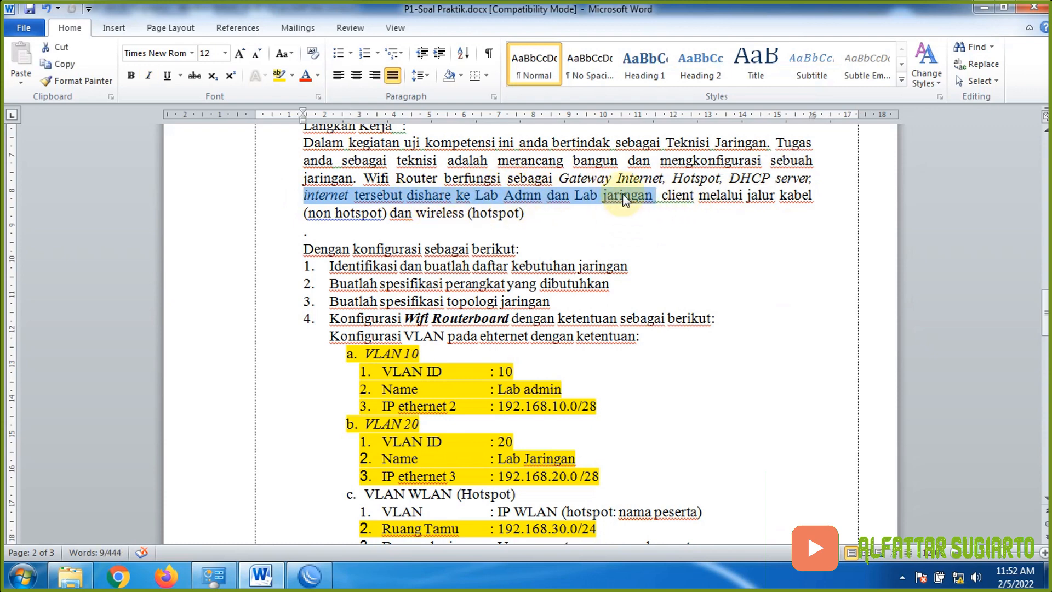
pyautogui.scroll(-2, 501, 454)
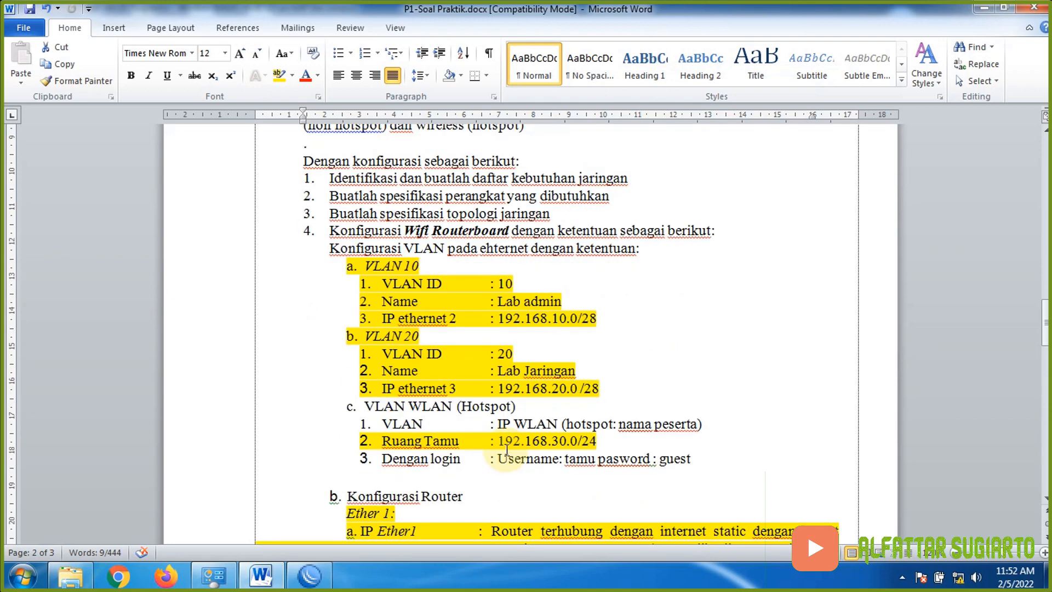
pyautogui.click(310, 575)
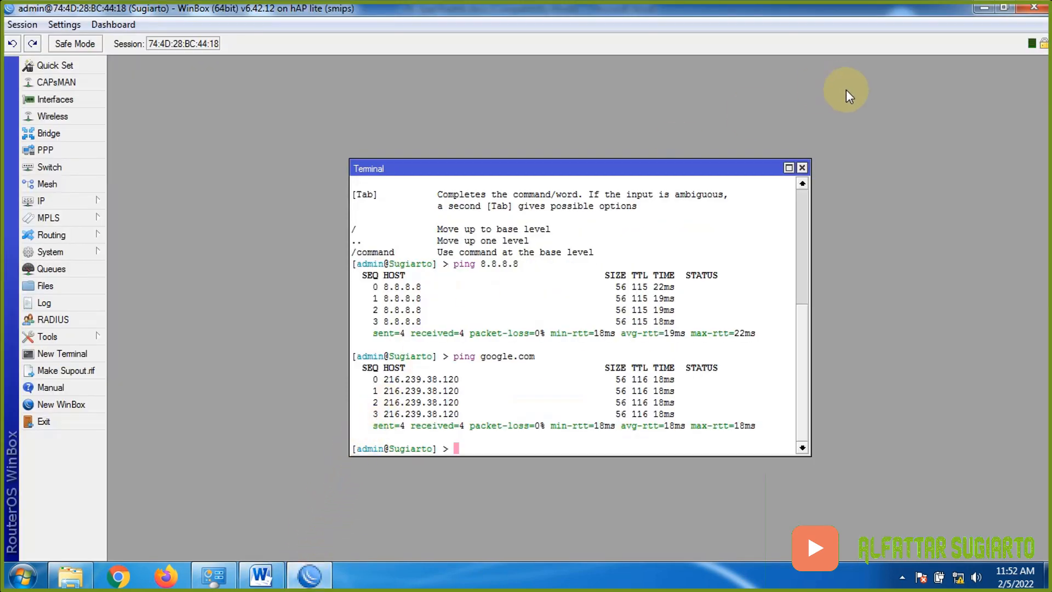
# - Close the Terminal and open the IP > DHCP Server list
pyautogui.click(801, 168)
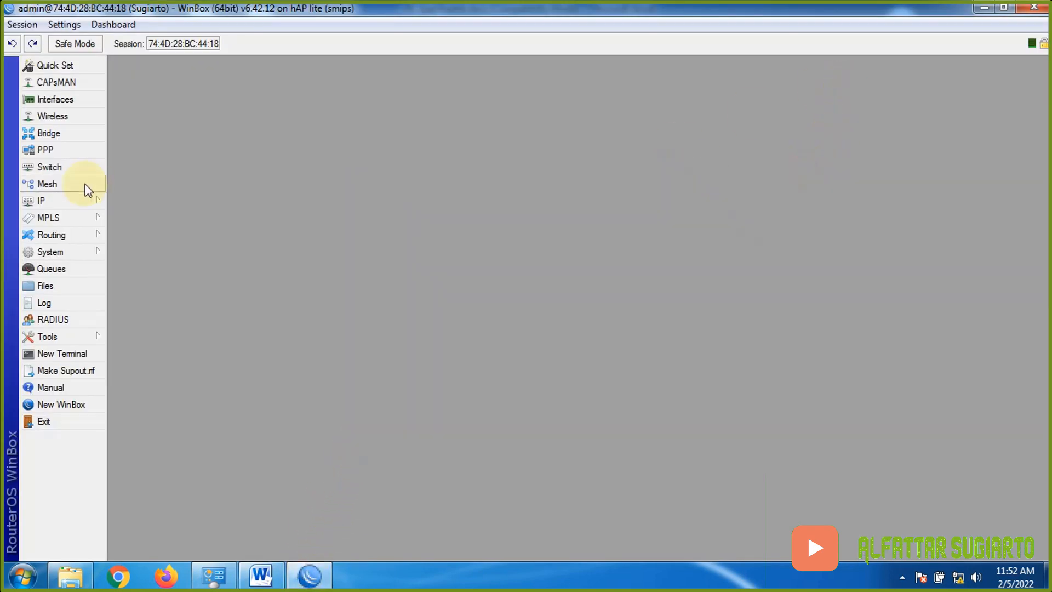
pyautogui.click(55, 202)
pyautogui.click(162, 264)
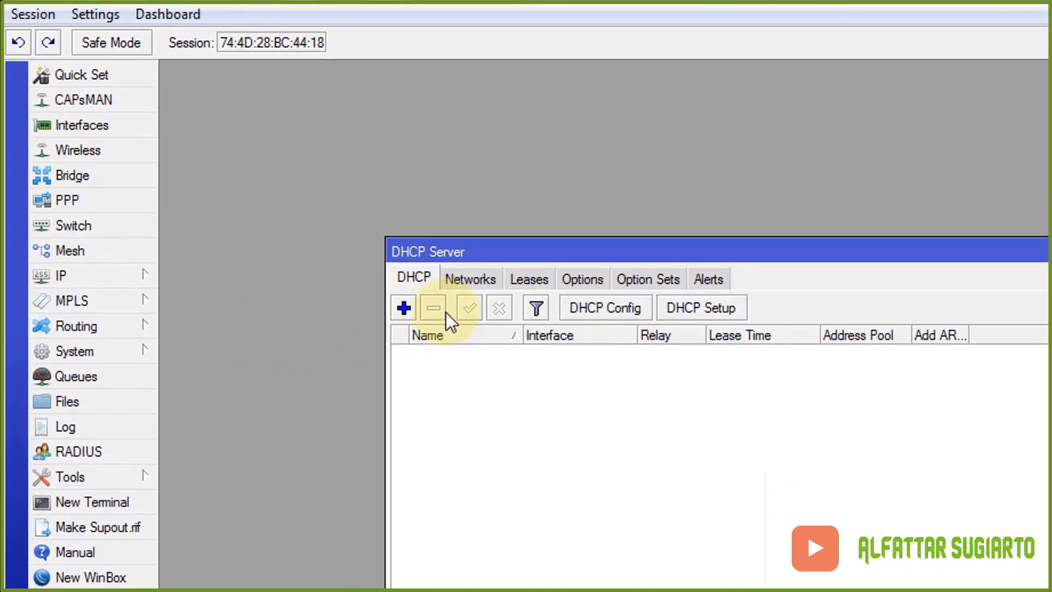
# - Run DHCP Setup on vlan1-Lab Admin with 192.168.10.0/28, gateway 192.168.10.1 and 00:10:00 lease
pyautogui.click(750, 317)
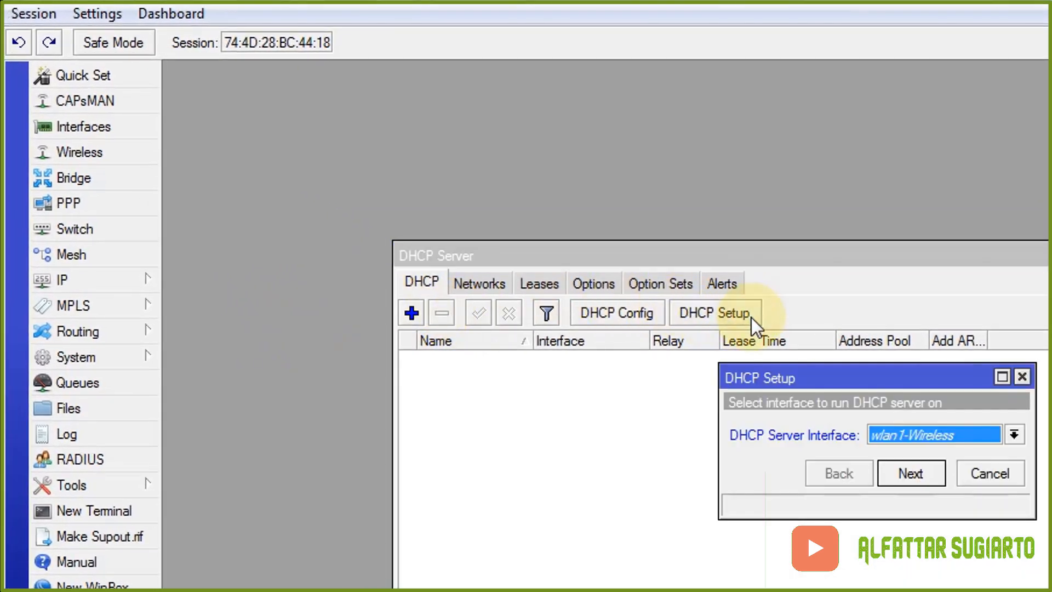
pyautogui.click(955, 430)
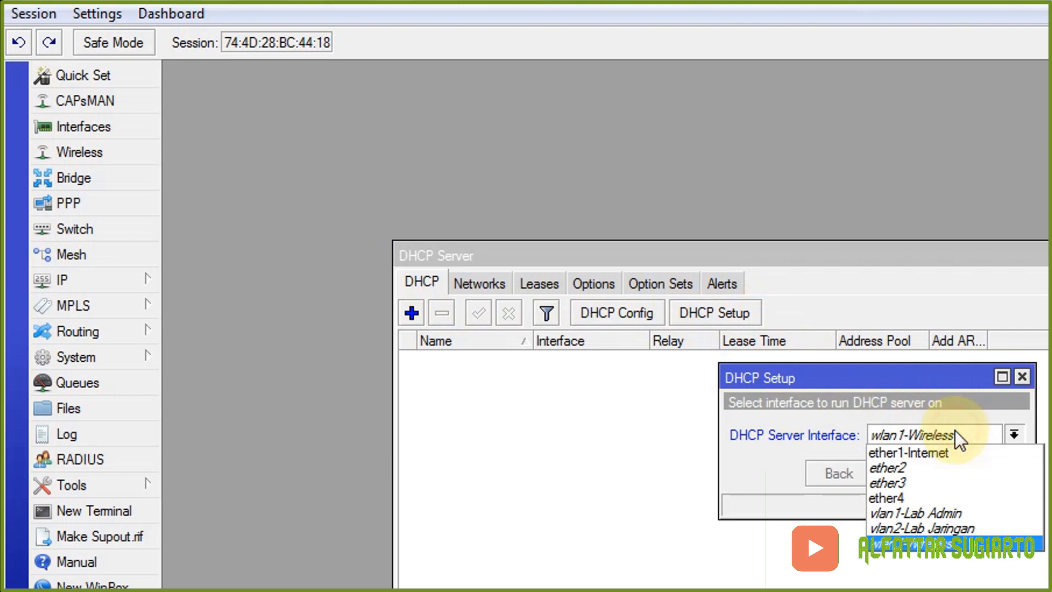
pyautogui.click(965, 512)
pyautogui.click(927, 472)
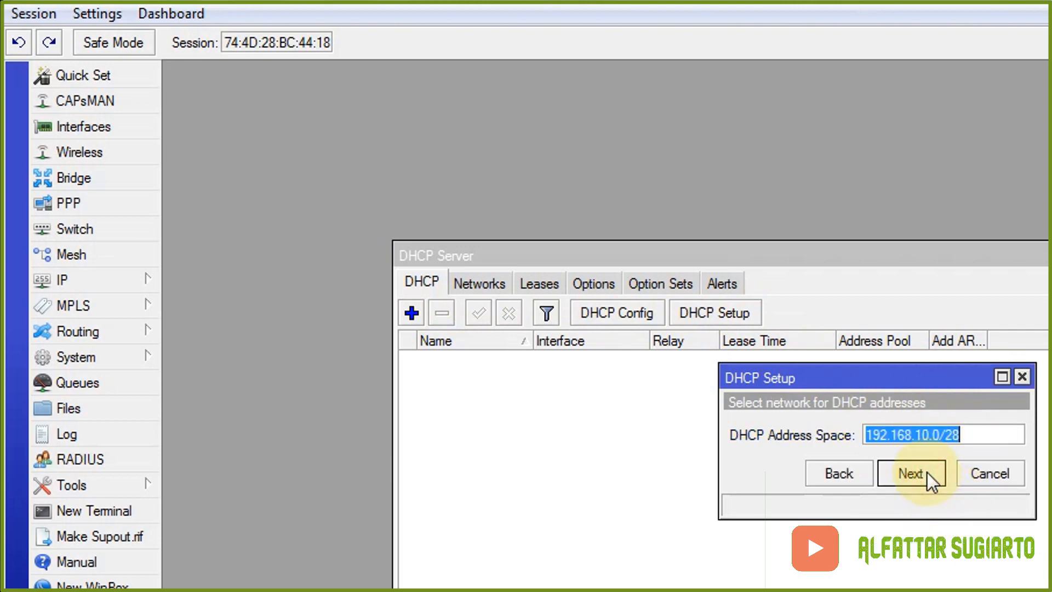
pyautogui.click(926, 472)
pyautogui.click(927, 472)
pyautogui.click(926, 472)
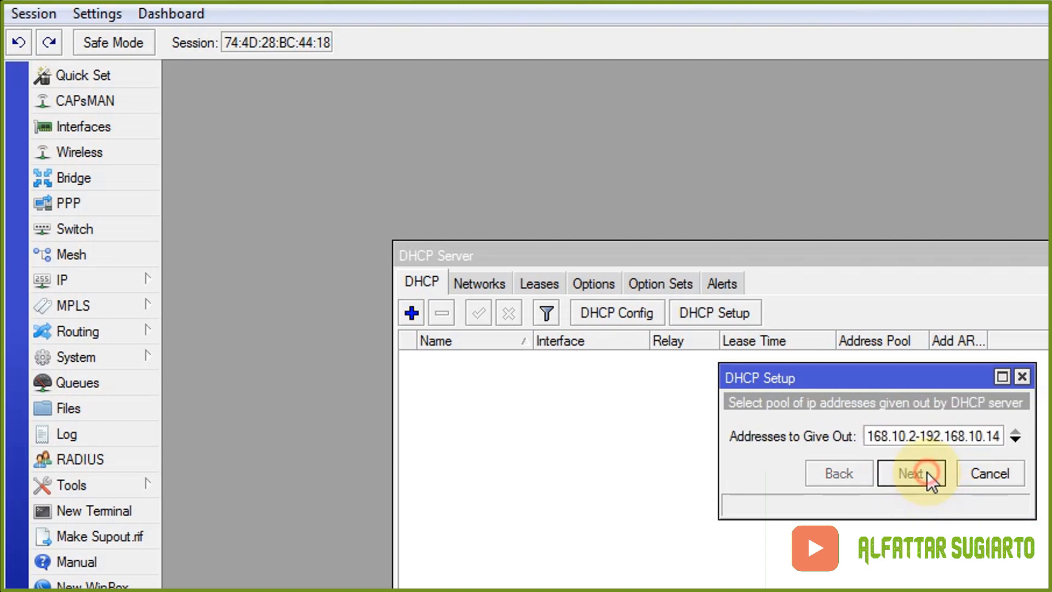
pyautogui.click(927, 473)
pyautogui.click(927, 475)
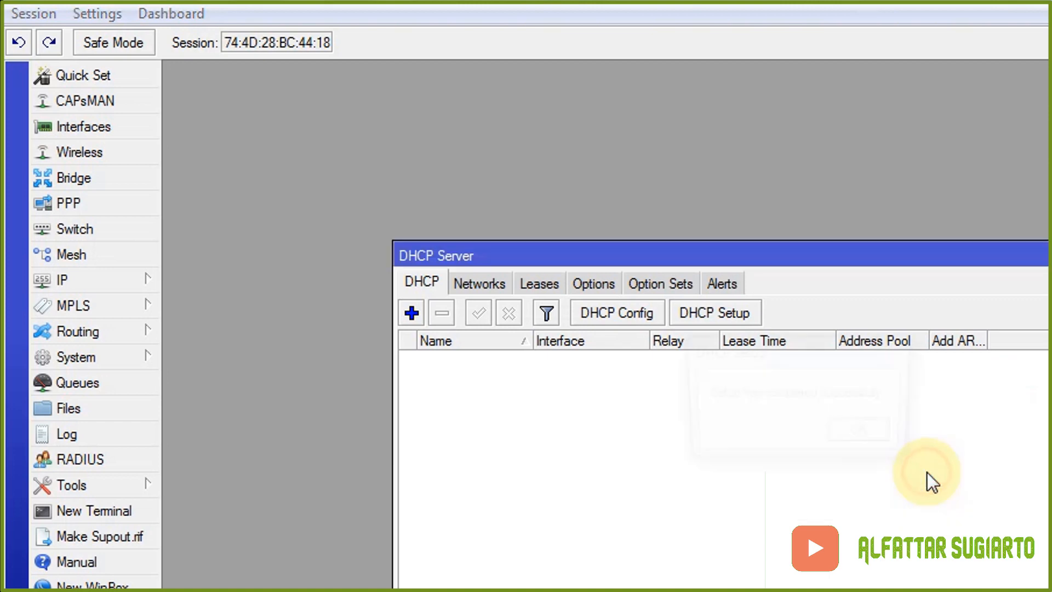
pyautogui.click(860, 438)
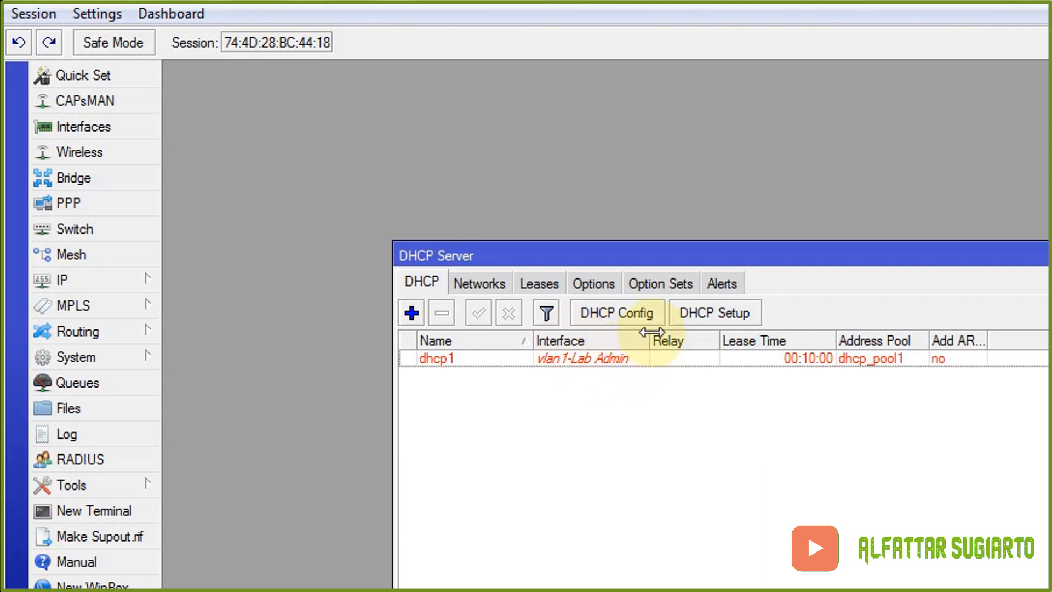
pyautogui.click(746, 323)
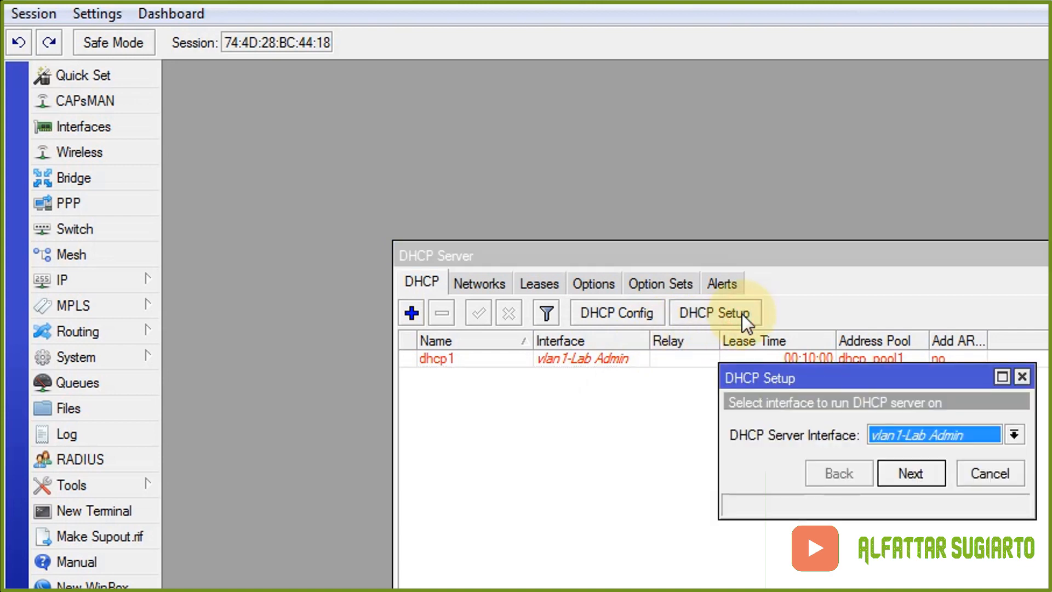
# - Create dhcp2 on vlan2-Lab Jaringan using 192.168.20.0/28 defaults and a 00:10:00 lease
pyautogui.click(977, 432)
pyautogui.click(965, 527)
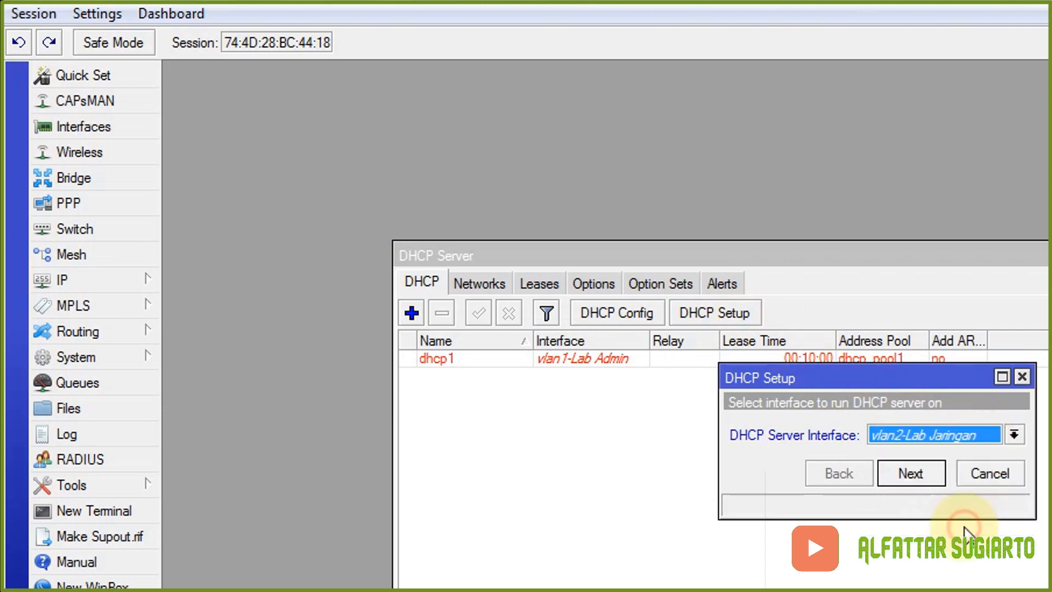
pyautogui.click(910, 473)
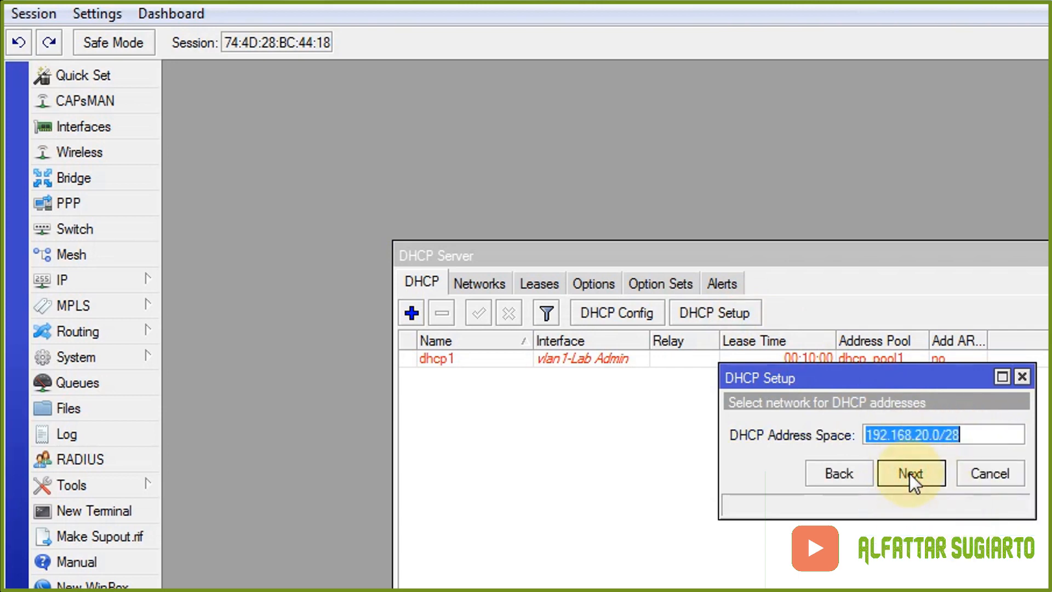
pyautogui.click(909, 473)
pyautogui.click(909, 473)
pyautogui.click(909, 473)
pyautogui.click(909, 474)
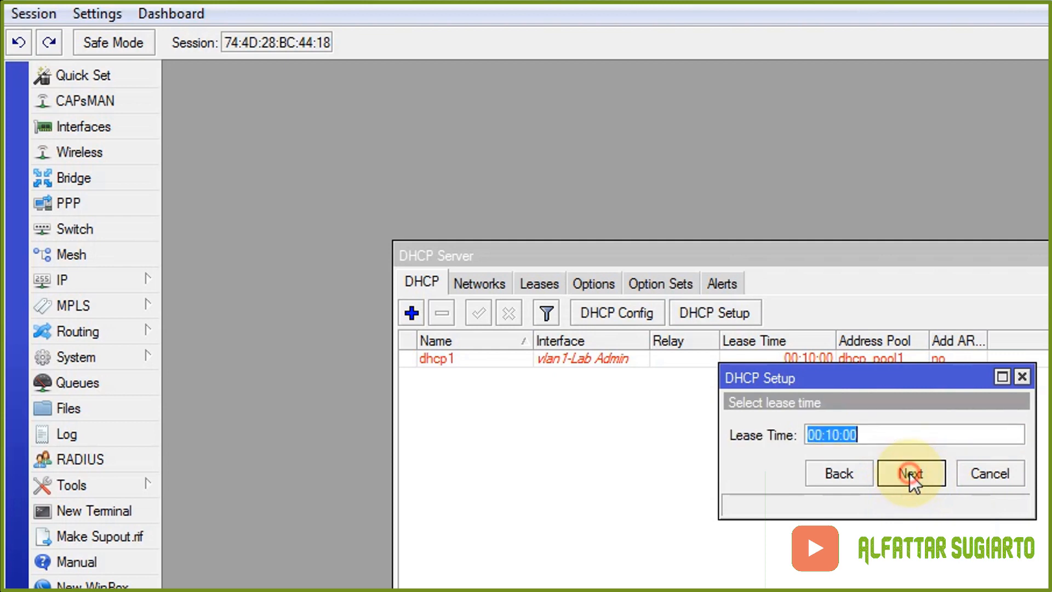
pyautogui.click(909, 473)
pyautogui.click(864, 436)
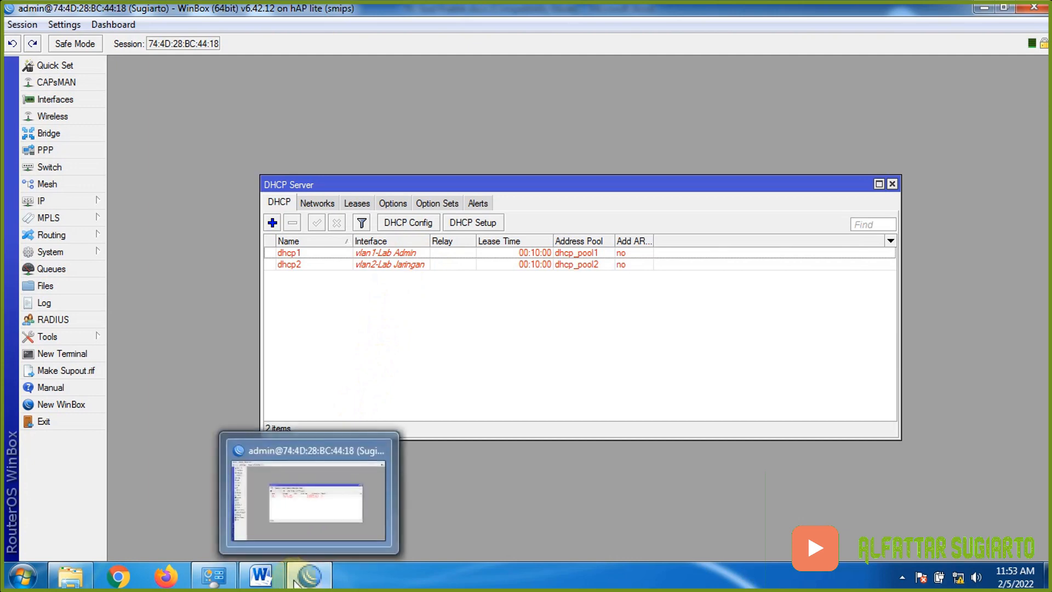
pyautogui.click(261, 575)
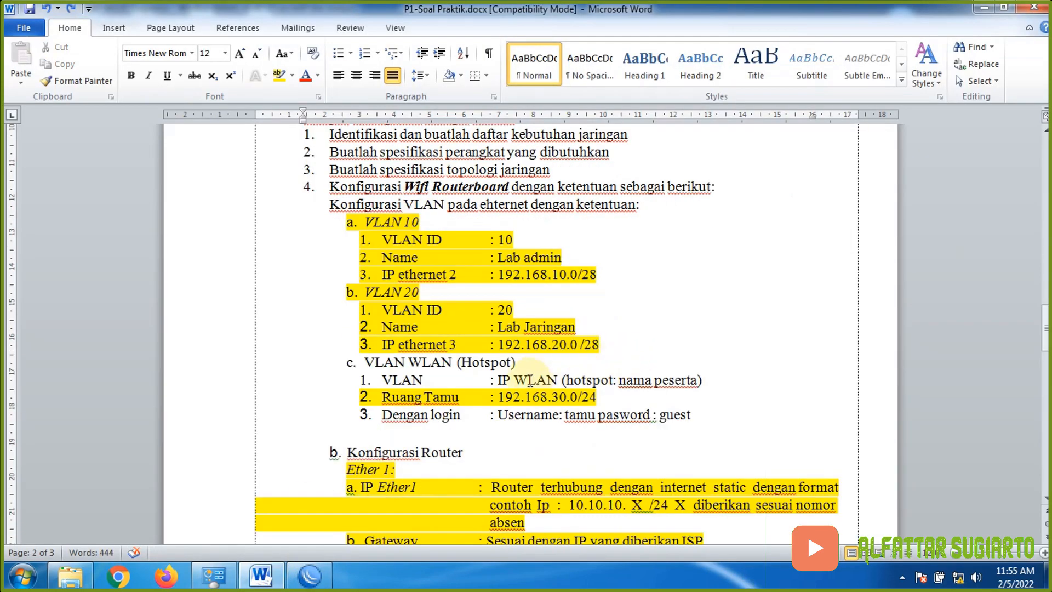
# - Select WLAN in the task sheet, then return to WinBox and start a new DHCP Setup
pyautogui.doubleClick(530, 381)
pyautogui.click(309, 576)
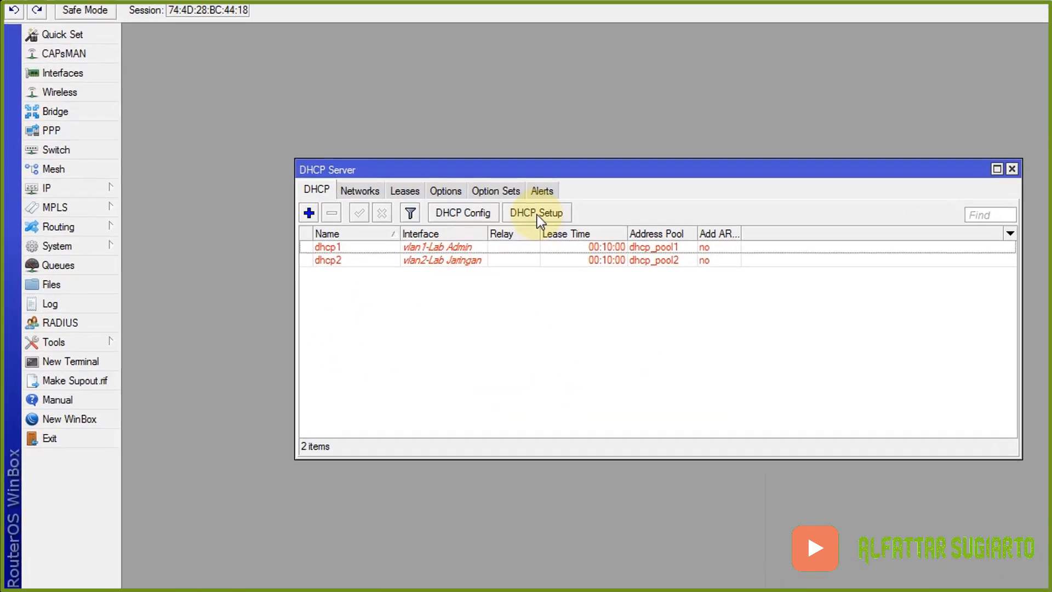
pyautogui.click(740, 186)
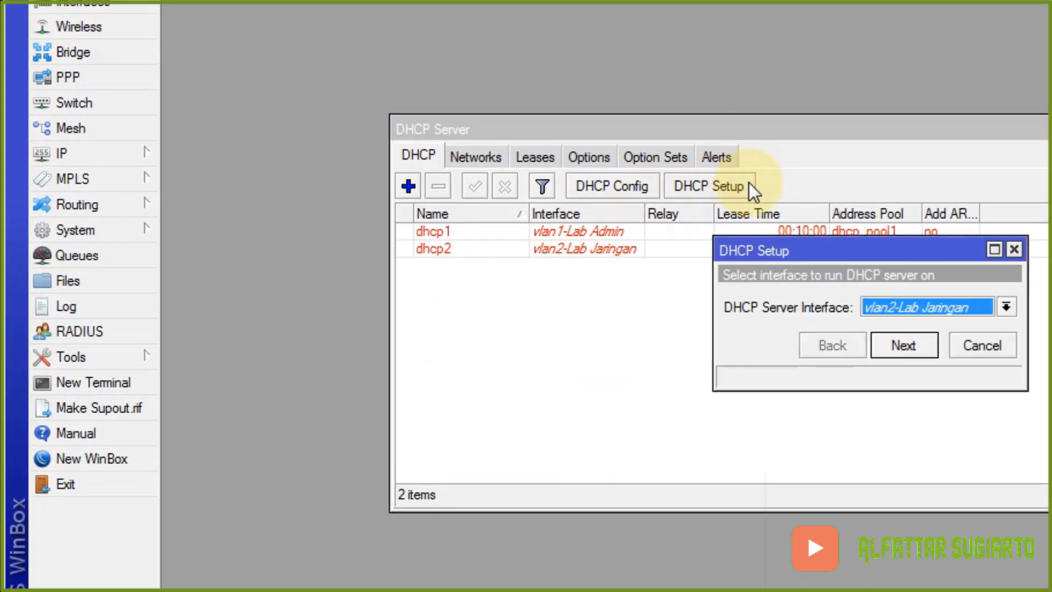
# - Create dhcp3 on wlan1-Wireless with 192.168.30.0/24, gateway 192.168.30.1 and 00:10:00 lease
pyautogui.click(978, 305)
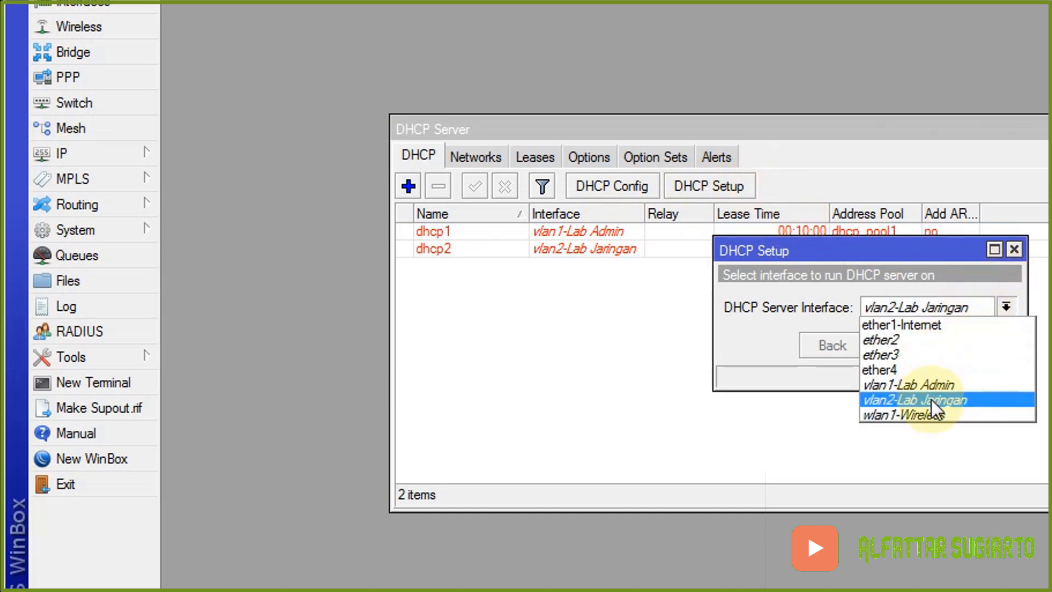
pyautogui.click(934, 416)
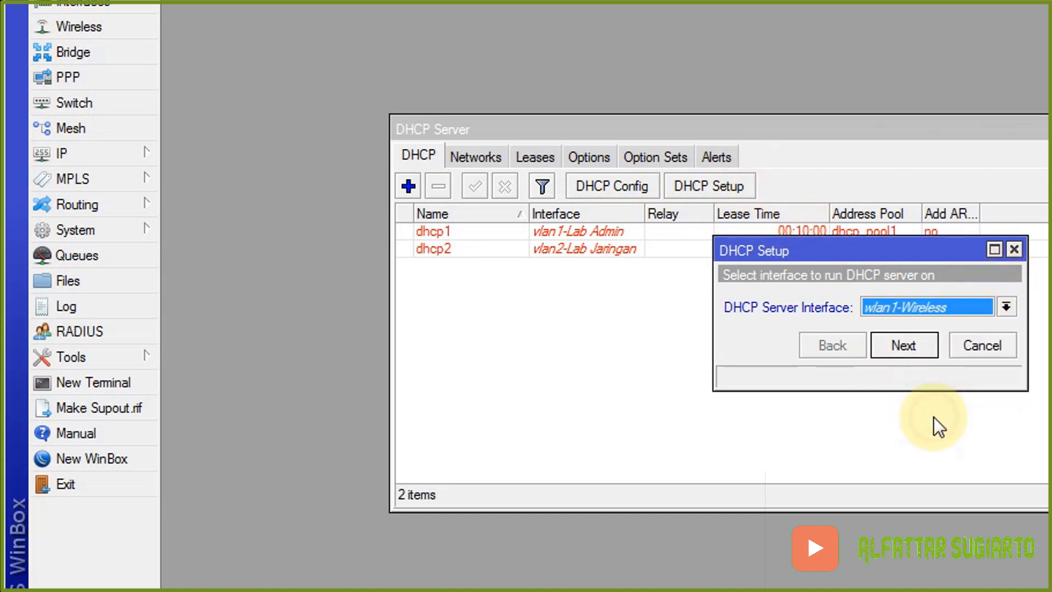
pyautogui.click(925, 341)
pyautogui.click(925, 340)
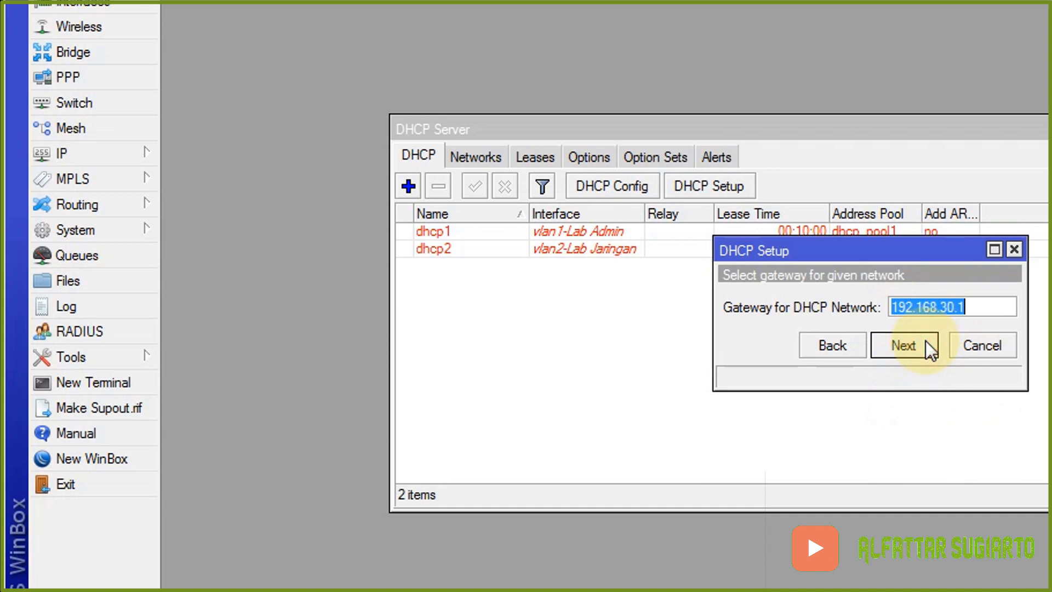
pyautogui.click(925, 340)
pyautogui.click(926, 341)
pyautogui.click(925, 340)
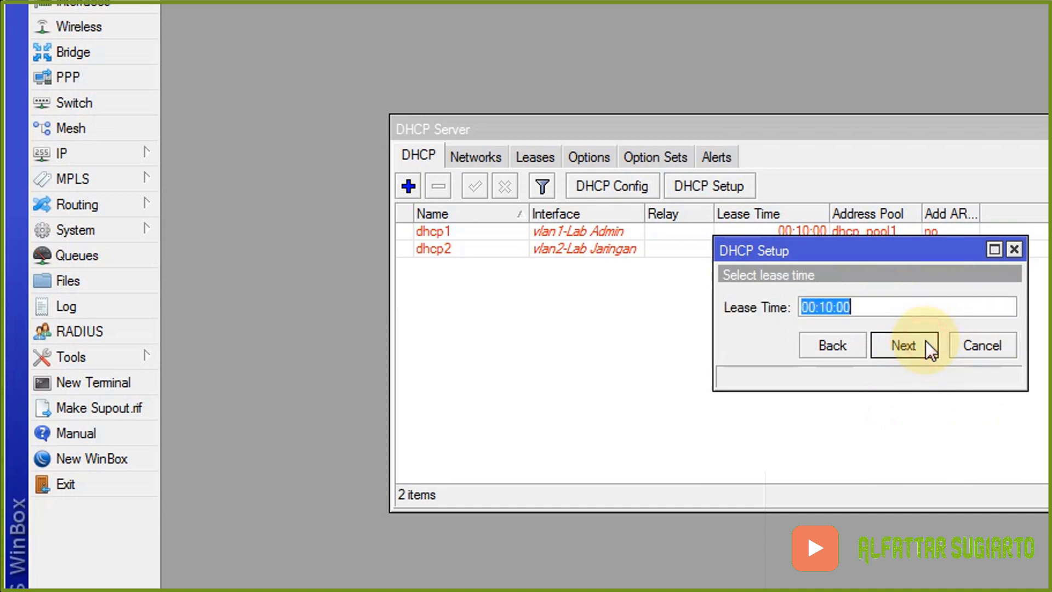
pyautogui.click(925, 341)
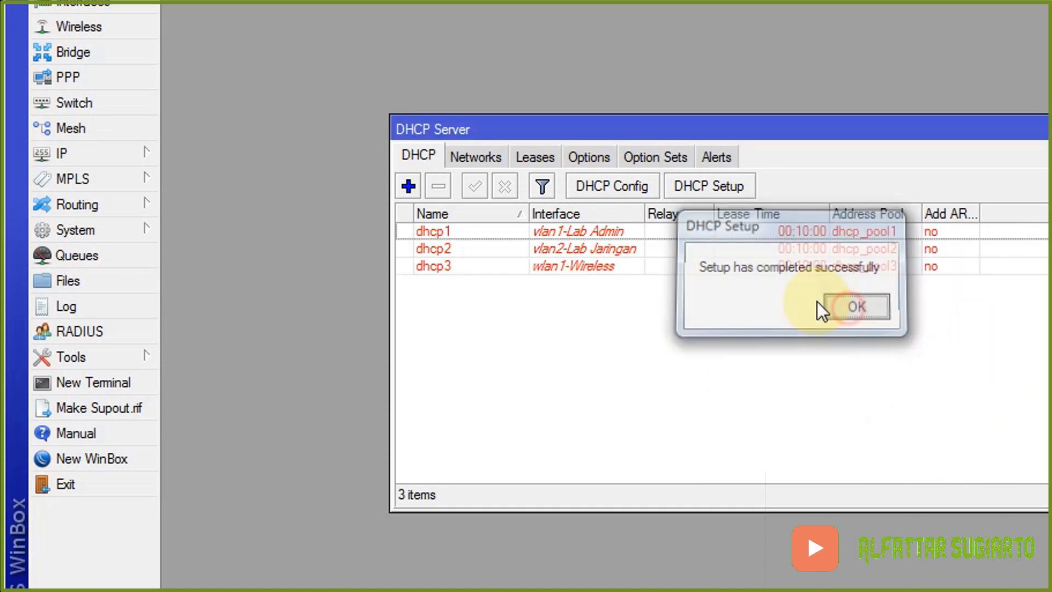
pyautogui.click(833, 310)
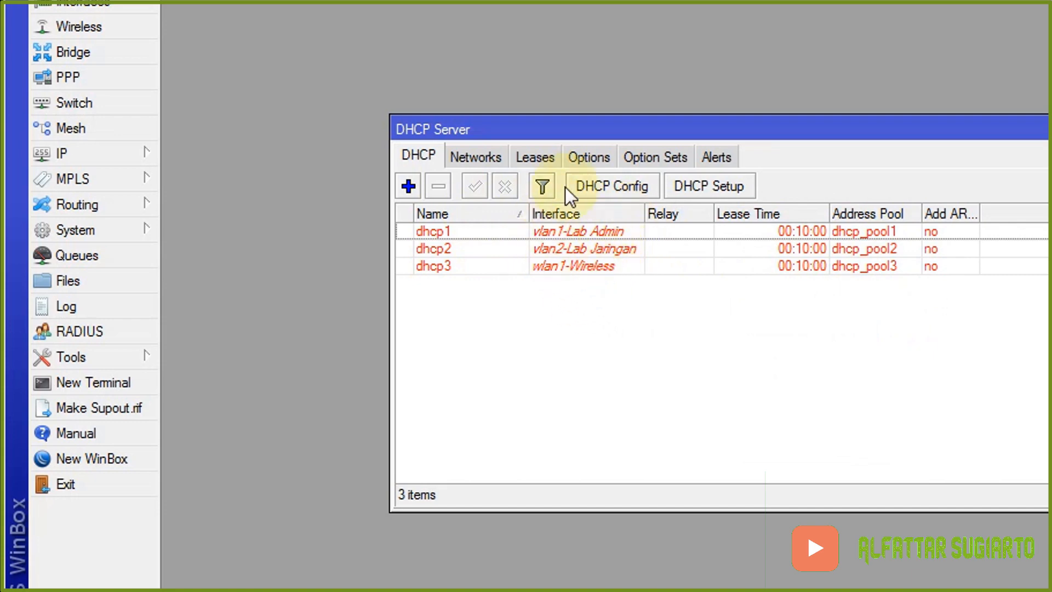
# - Check the dhcp1, dhcp2 and dhcp3 entries, close the server list, and return to Word
pyautogui.click(606, 269)
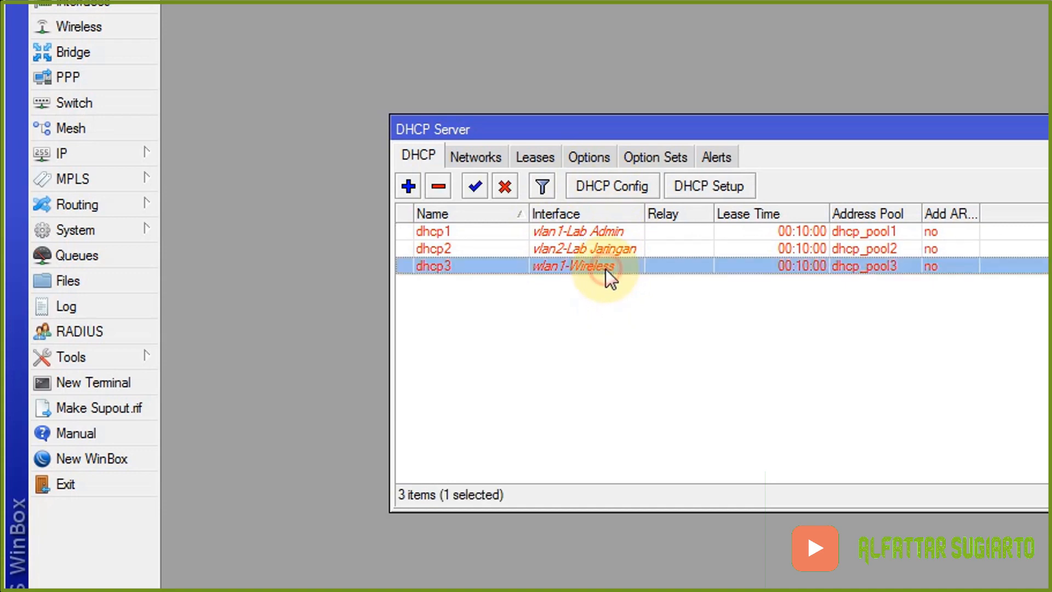
pyautogui.click(617, 229)
pyautogui.click(625, 248)
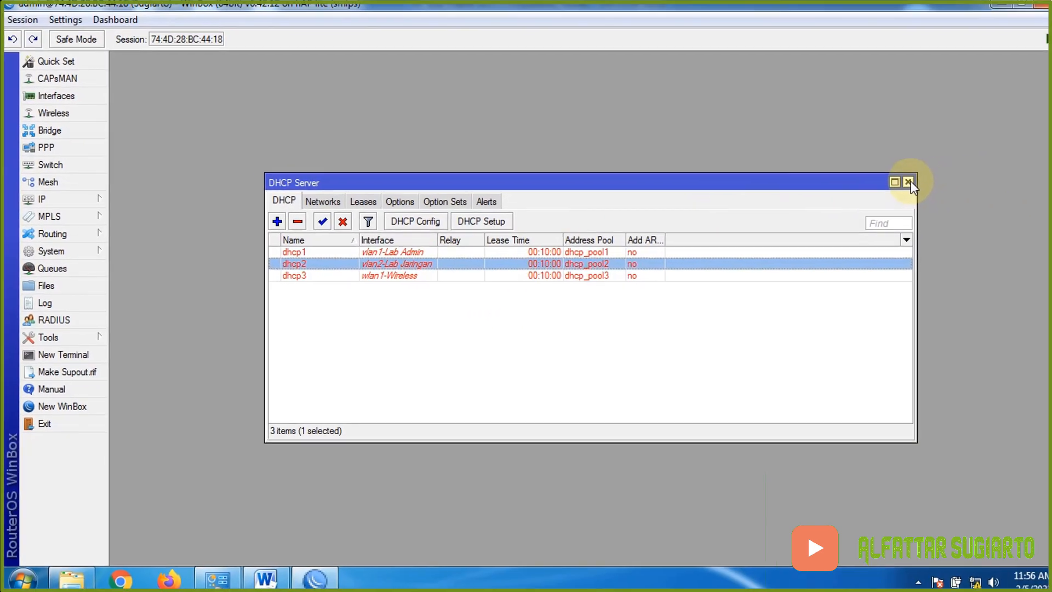
pyautogui.click(908, 168)
pyautogui.click(256, 578)
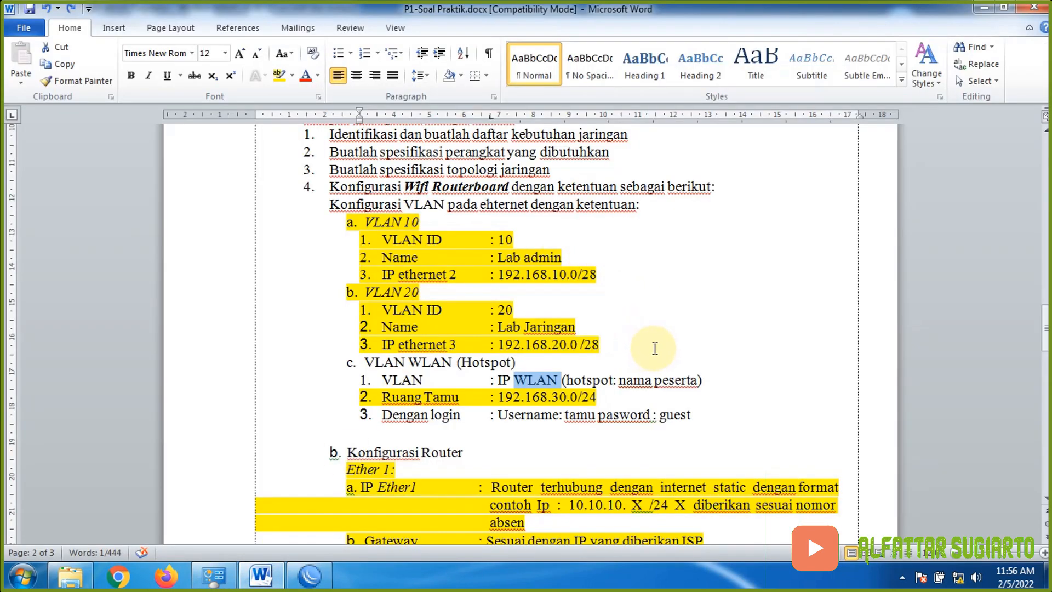
# - Select 'DHCP server' and 'Lab jaringan' in the task sheet, then return to WinBox
pyautogui.scroll(3, 654, 347)
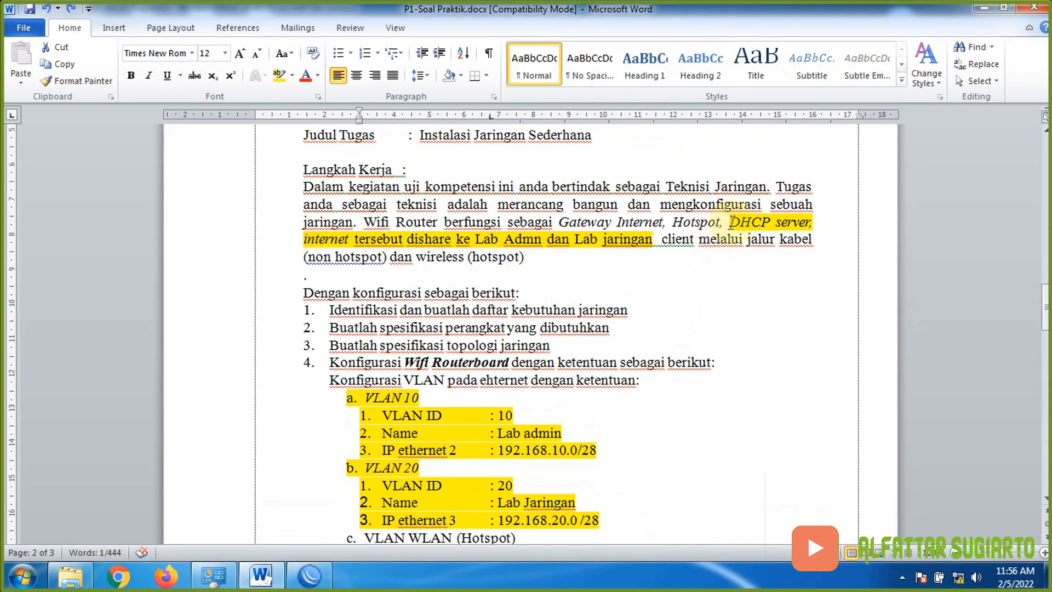
pyautogui.moveTo(731, 221); pyautogui.dragTo(816, 216)
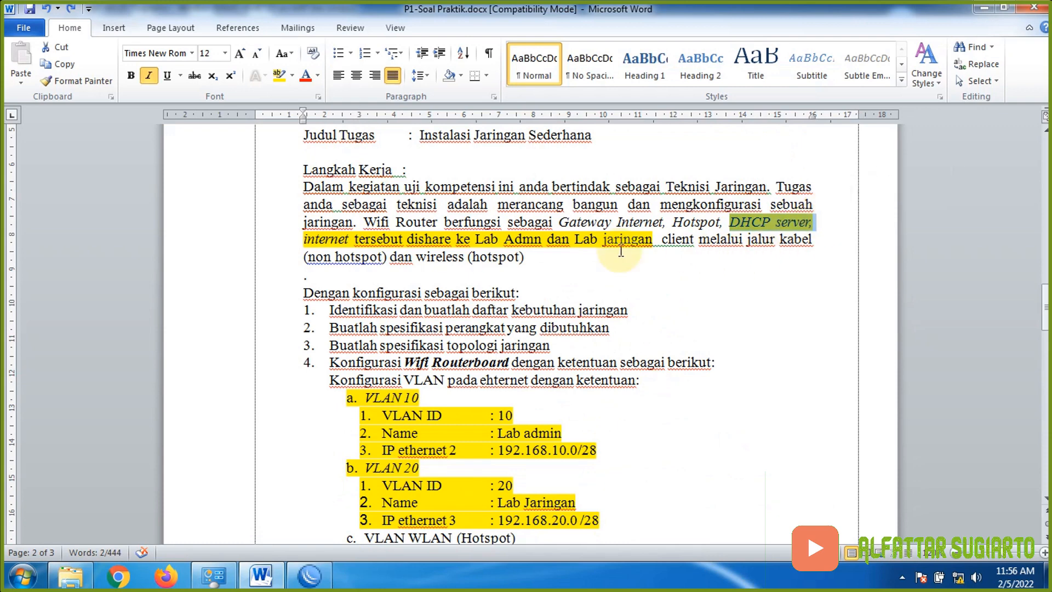
pyautogui.click(476, 241)
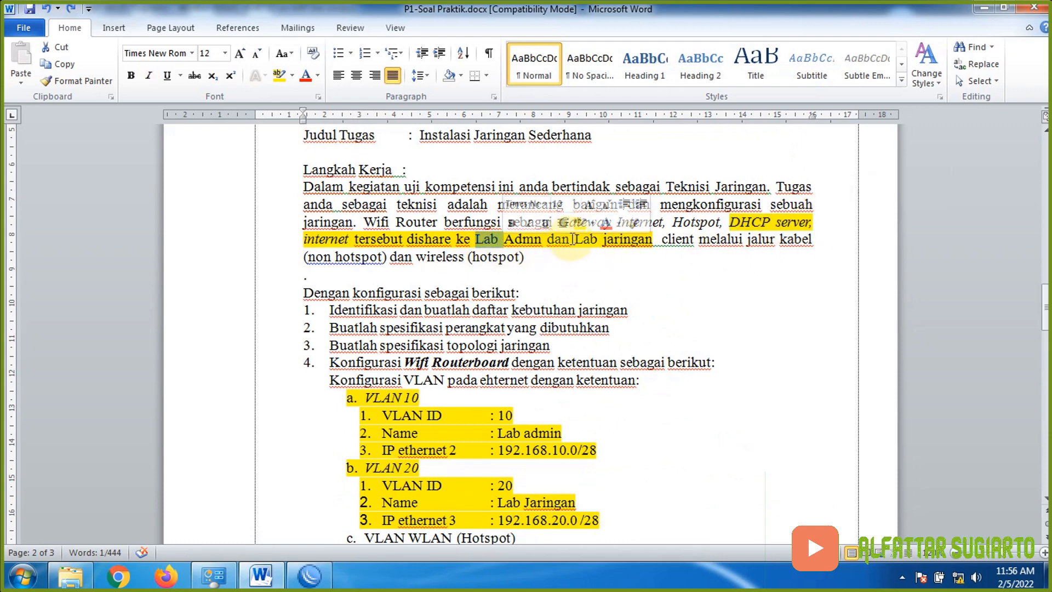
pyautogui.moveTo(574, 239); pyautogui.dragTo(649, 242)
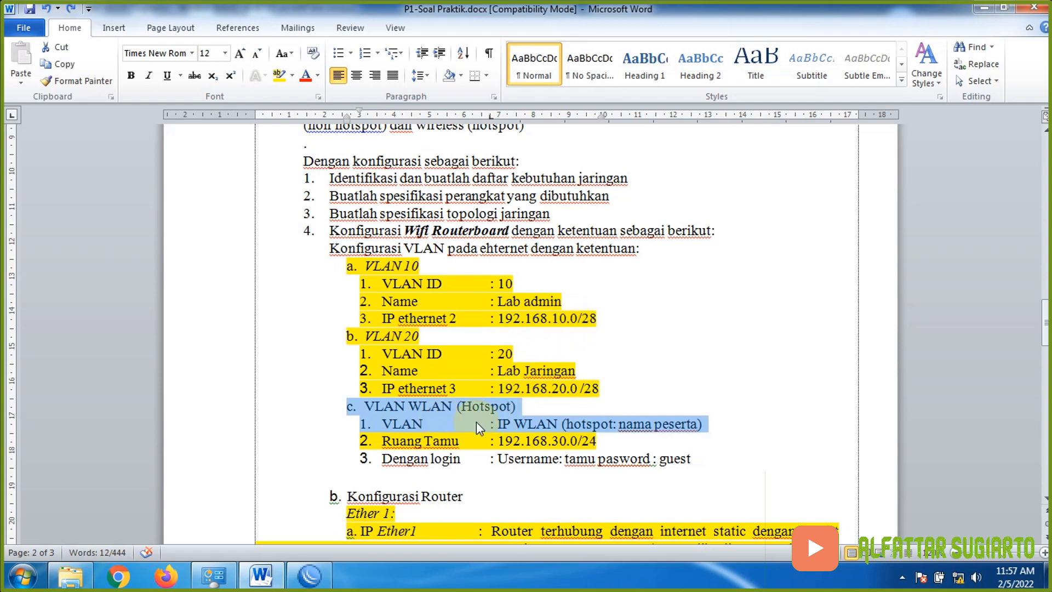
pyautogui.click(309, 577)
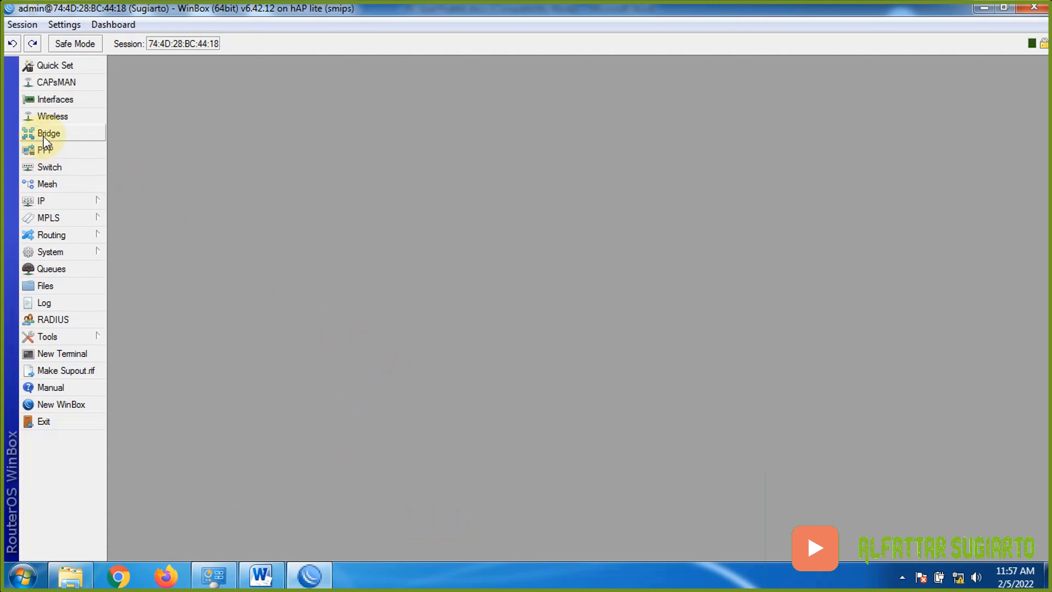
# - Set wlan1-Wireless to ap bridge on 2GHz-B/G/N with the participant's name as SSID
pyautogui.click(70, 122)
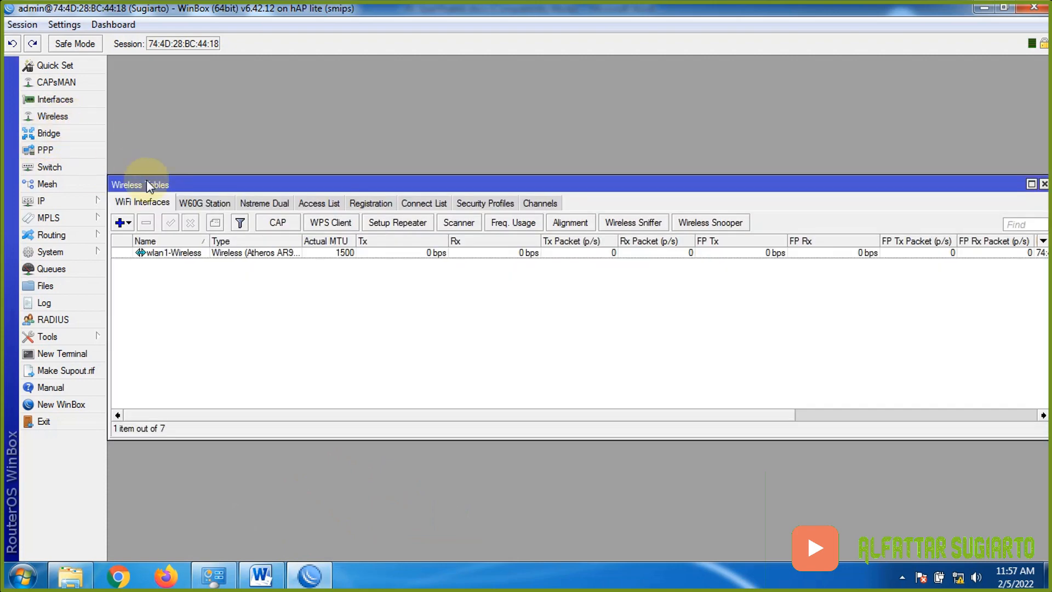
pyautogui.click(175, 253)
pyautogui.doubleClick(174, 254)
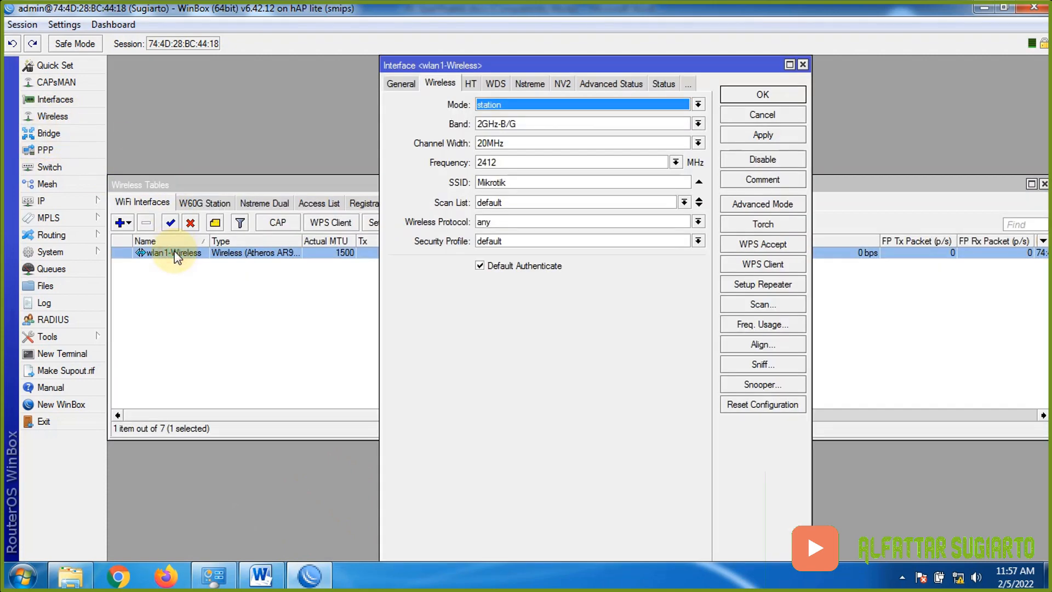
pyautogui.click(495, 104)
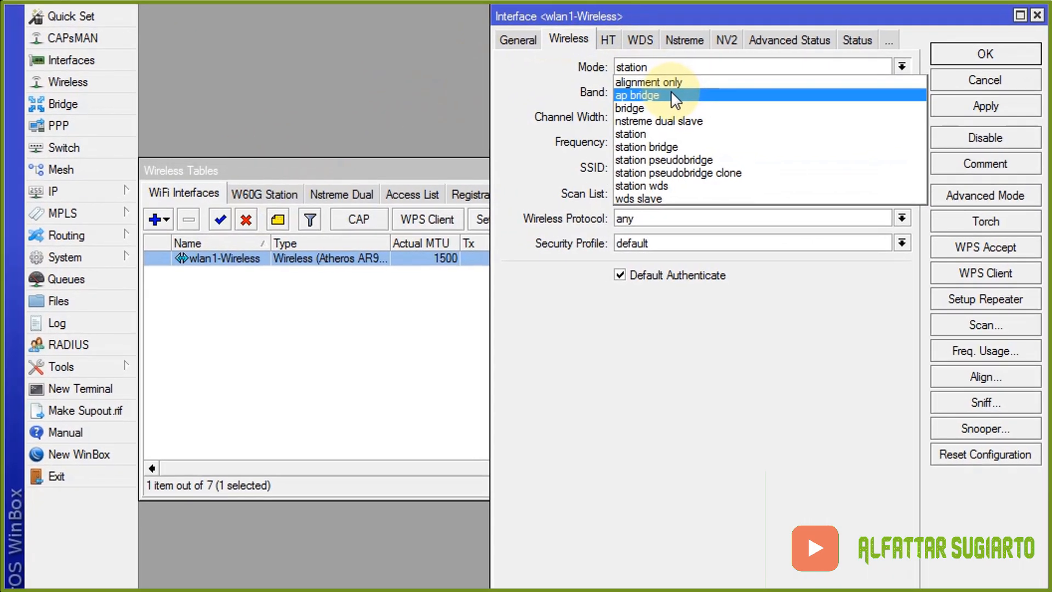
pyautogui.click(664, 94)
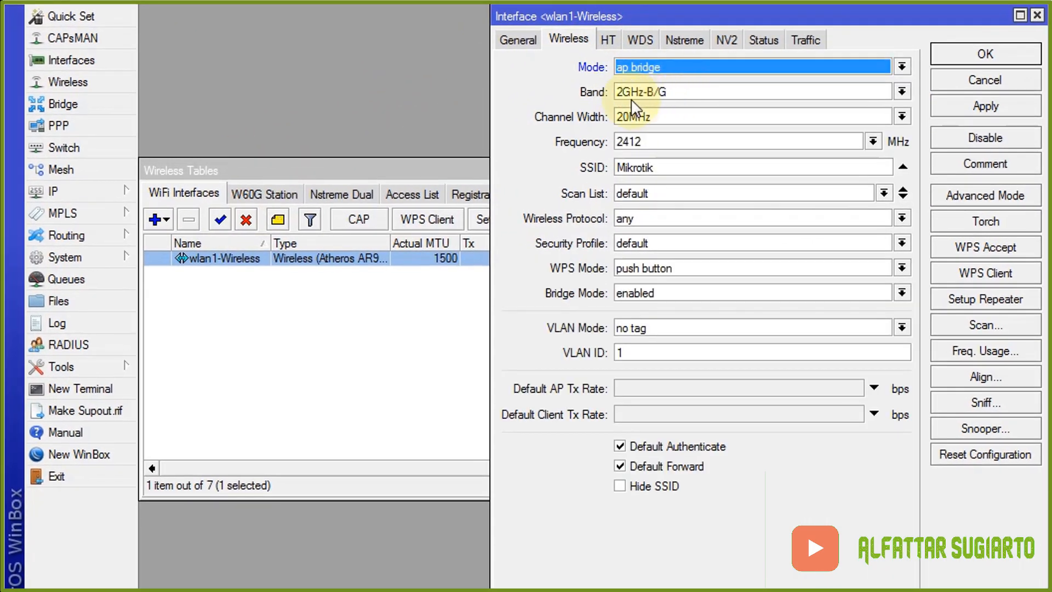
pyautogui.click(705, 91)
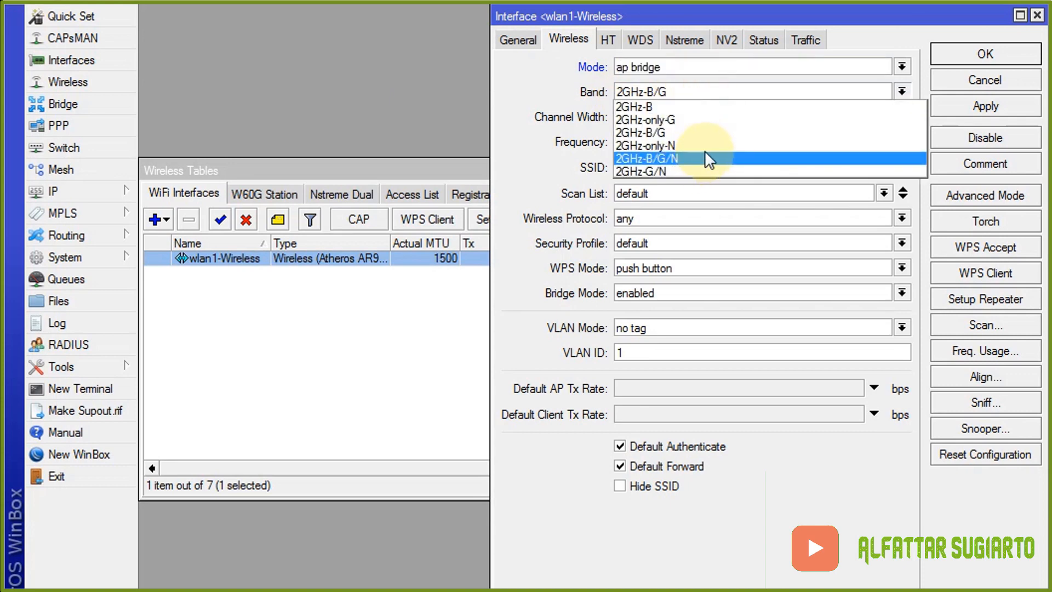
pyautogui.click(705, 156)
pyautogui.click(679, 167)
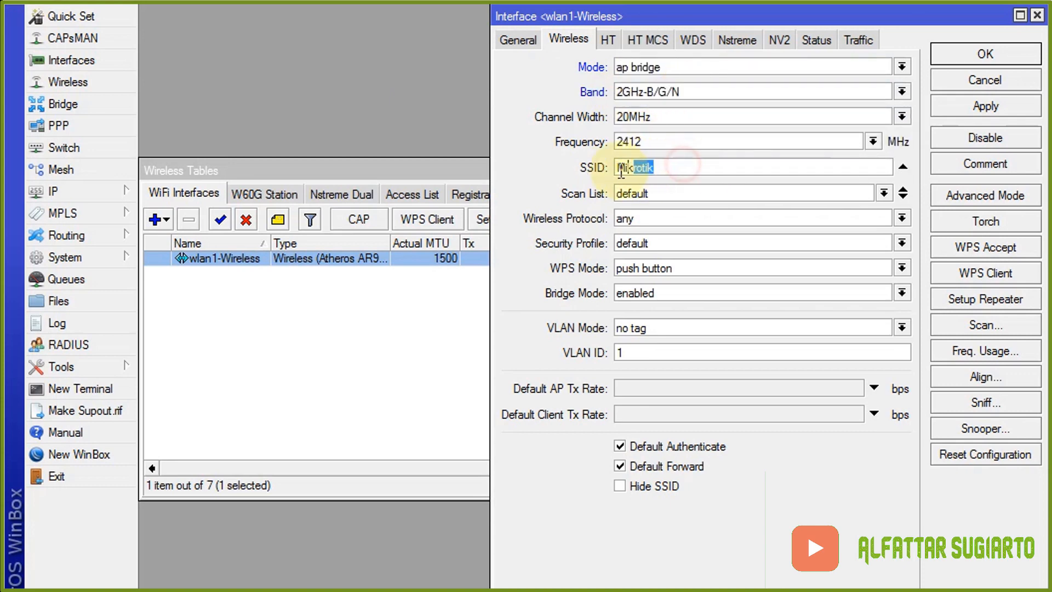
pyautogui.write('Su')
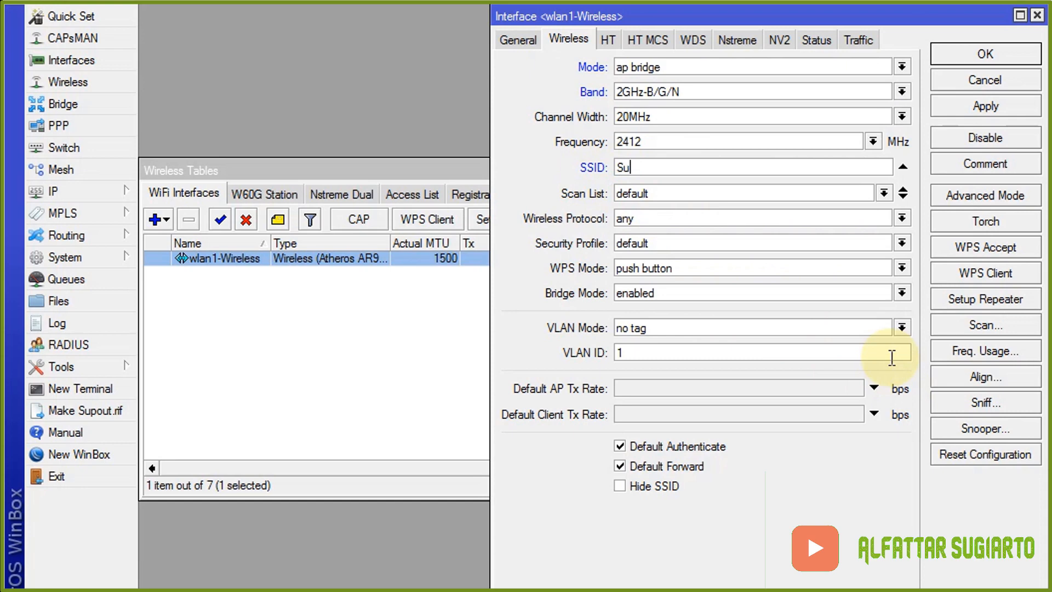
pyautogui.write('giarto')
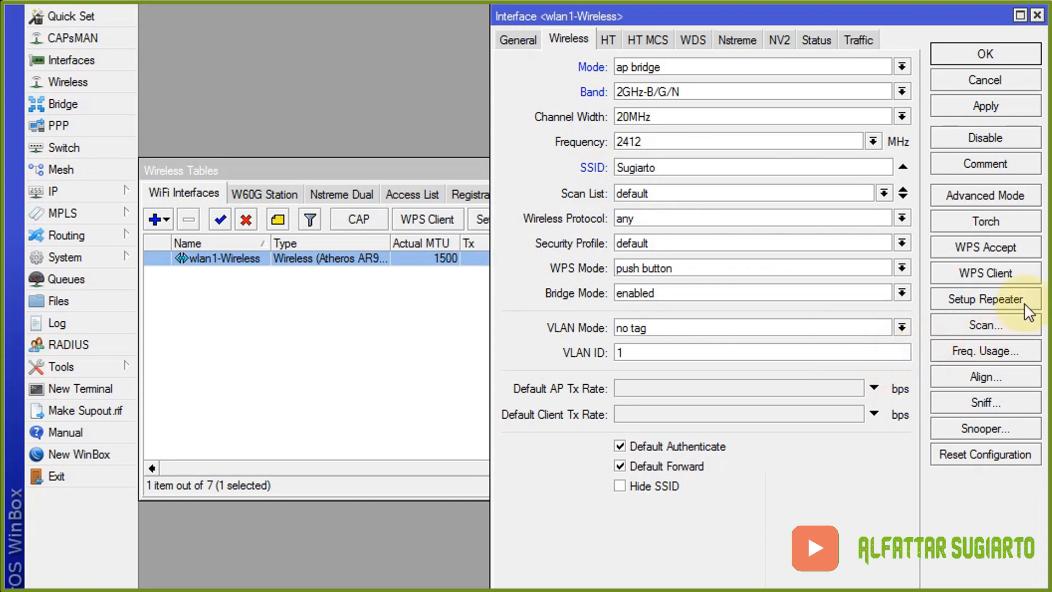
pyautogui.click(1010, 107)
pyautogui.click(1008, 58)
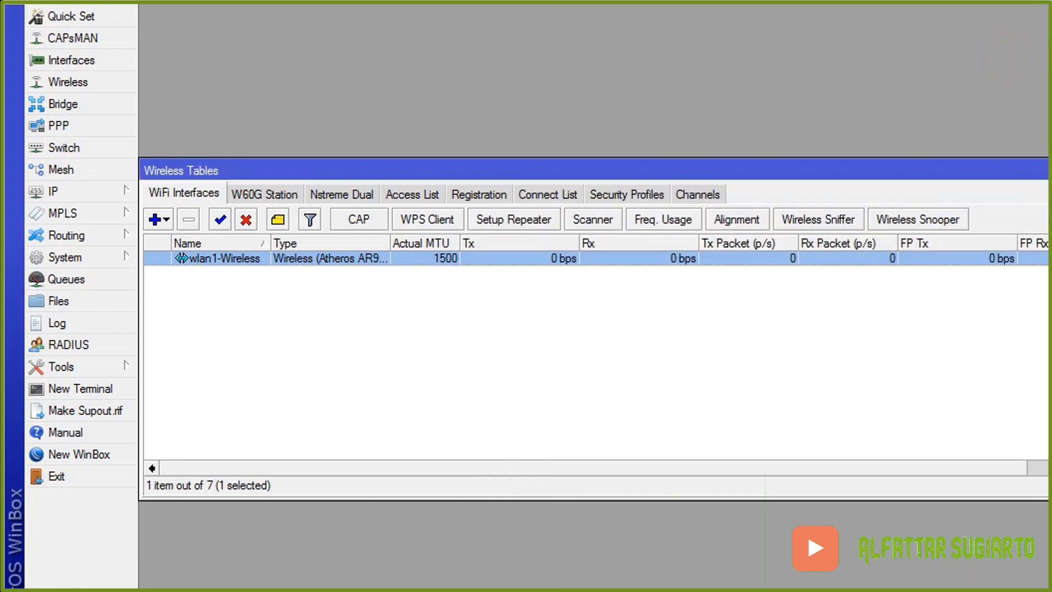
pyautogui.click(1043, 176)
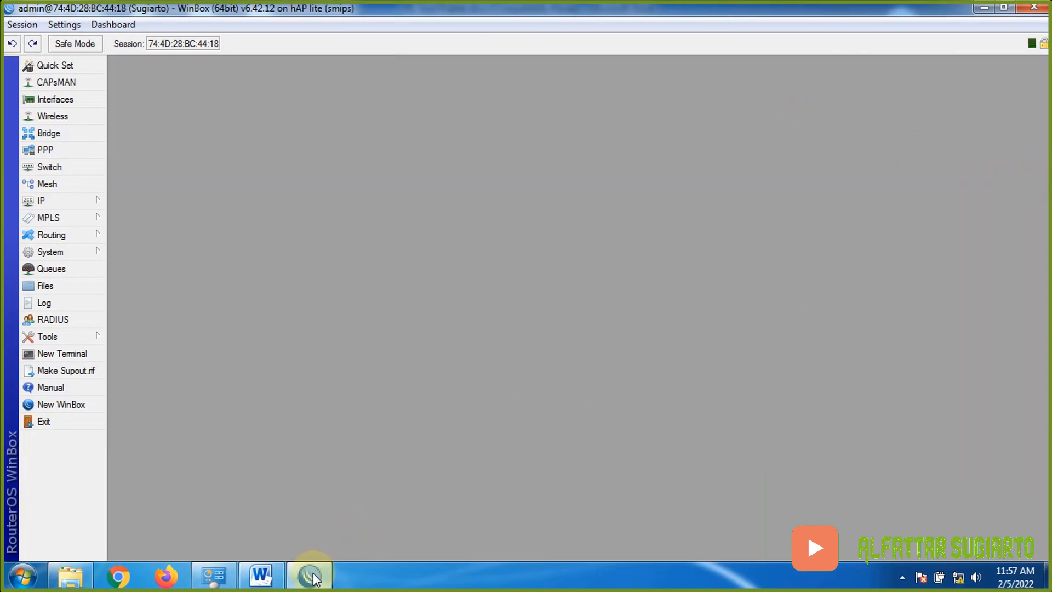
# - Highlight the VLAN WLAN lines in yellow in the task sheet
pyautogui.click(260, 575)
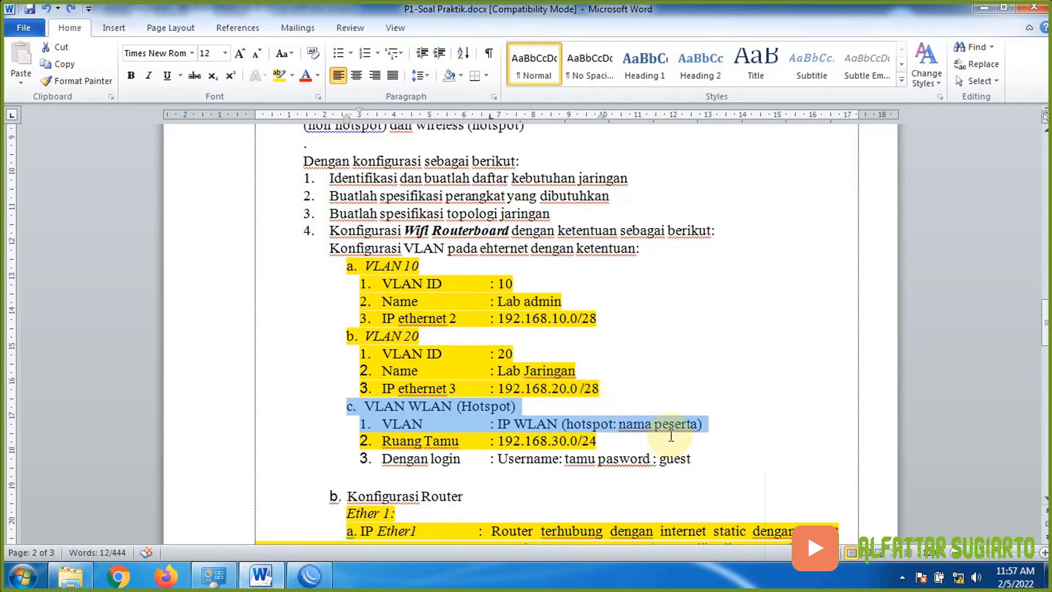
pyautogui.click(277, 75)
pyautogui.press('Right')
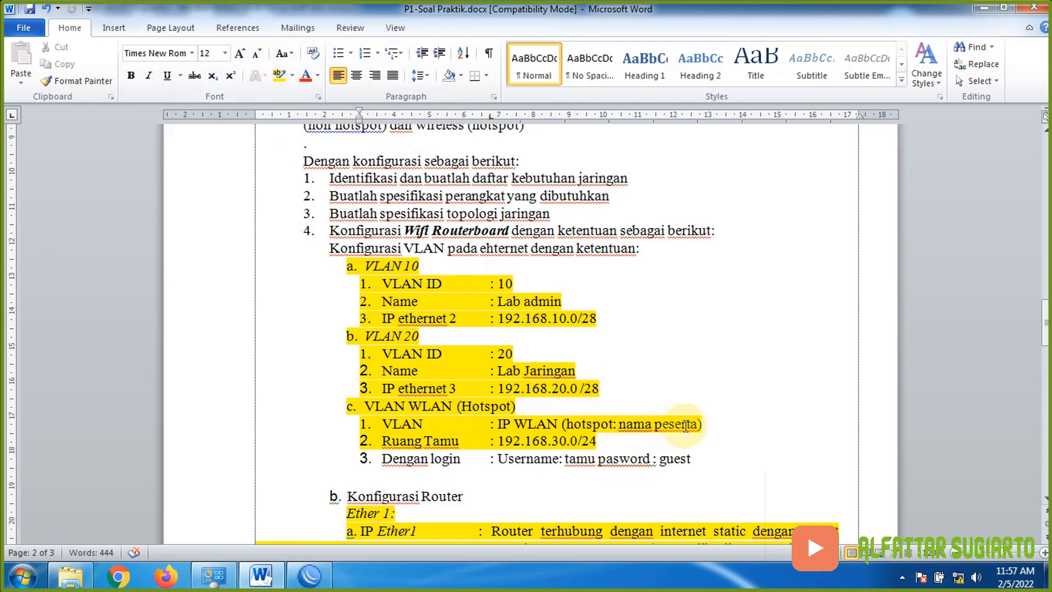
# - Highlight the 'Dengan login' line and the word Hotspot in yellow, then return to WinBox
pyautogui.moveTo(350, 458); pyautogui.dragTo(692, 469)
pyautogui.scroll(3, 610, 150)
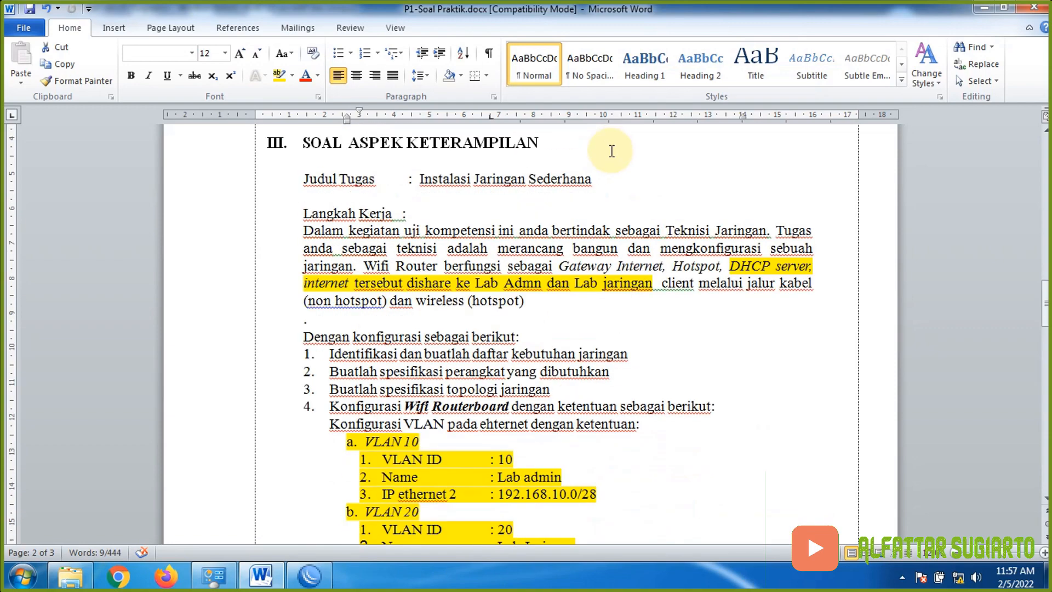
pyautogui.keyDown('ctrl'); pyautogui.doubleClick(688, 268); pyautogui.keyUp('ctrl')
pyautogui.scroll(-5, 664, 305)
pyautogui.scroll(3, 662, 308)
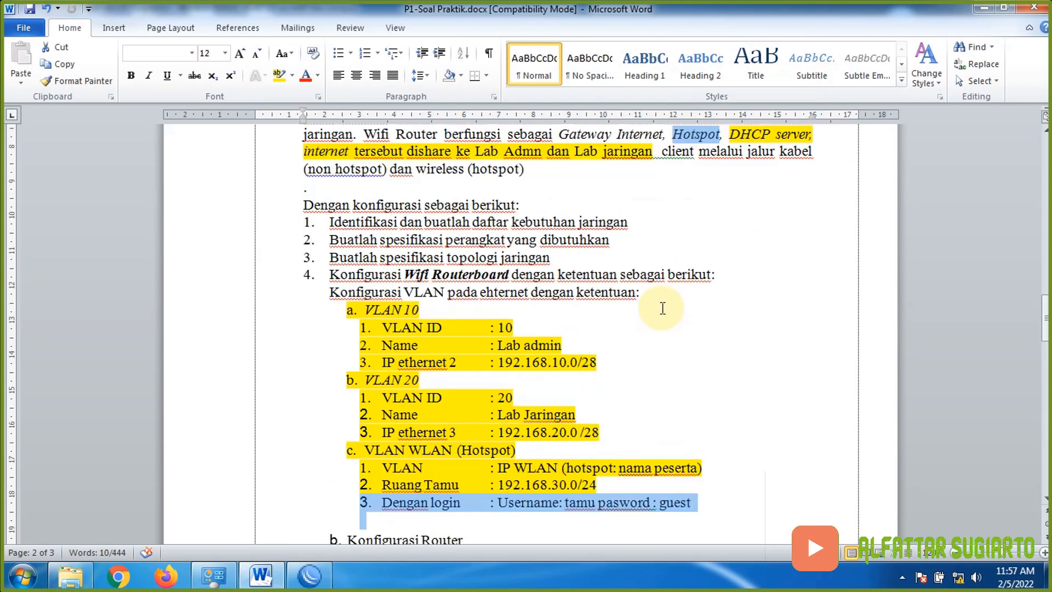
pyautogui.scroll(1, 662, 308)
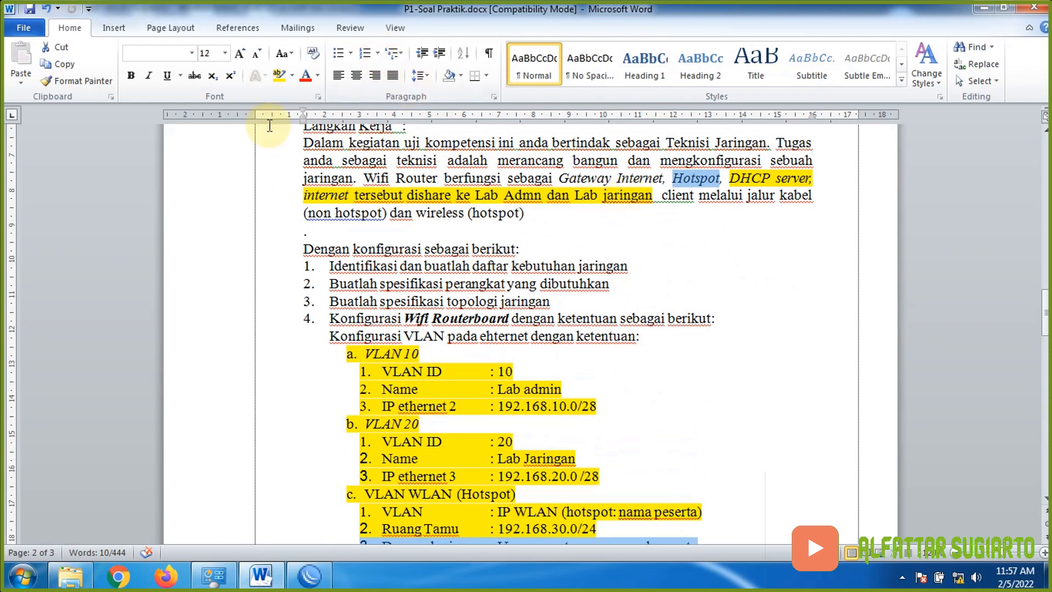
pyautogui.click(273, 76)
pyautogui.click(635, 305)
pyautogui.scroll(-2, 586, 436)
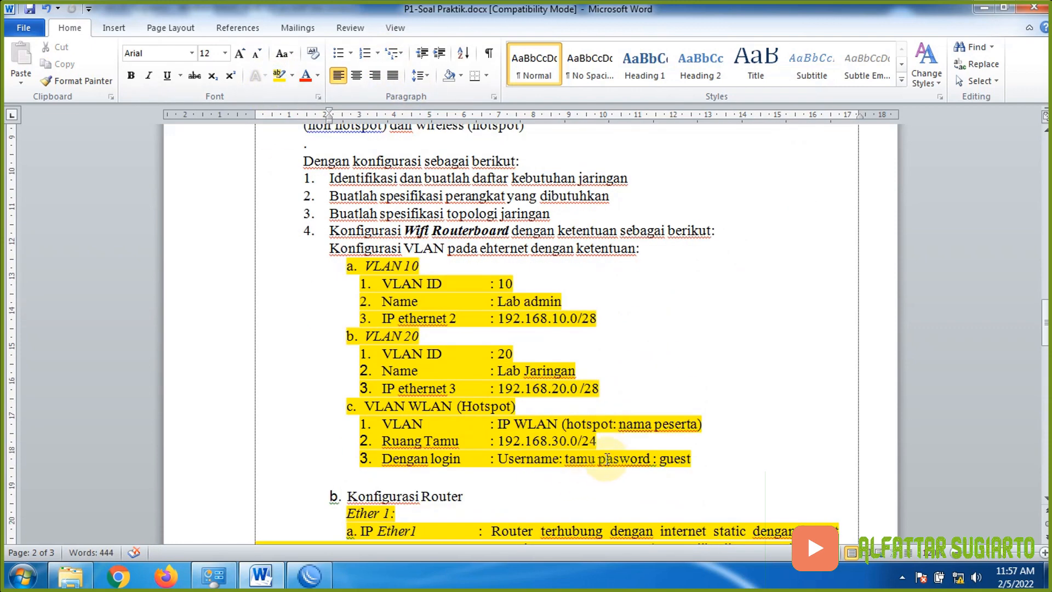
pyautogui.click(302, 571)
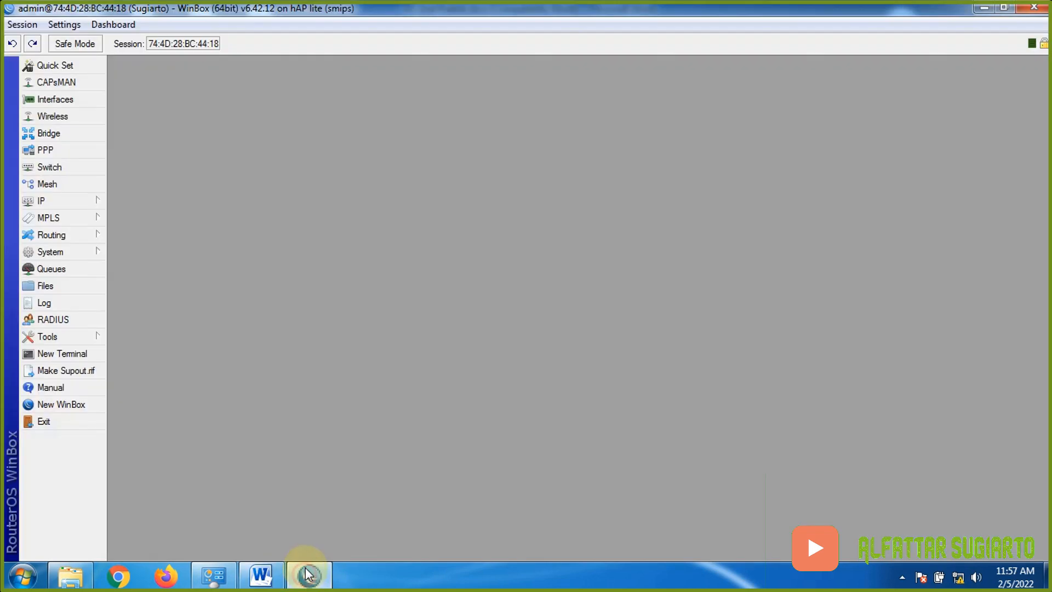
# - Run Hotspot Setup on wlan1-Wireless, accepting address, pool, no certificate, SMTP 0.0.0.0 and DNS
pyautogui.click(58, 205)
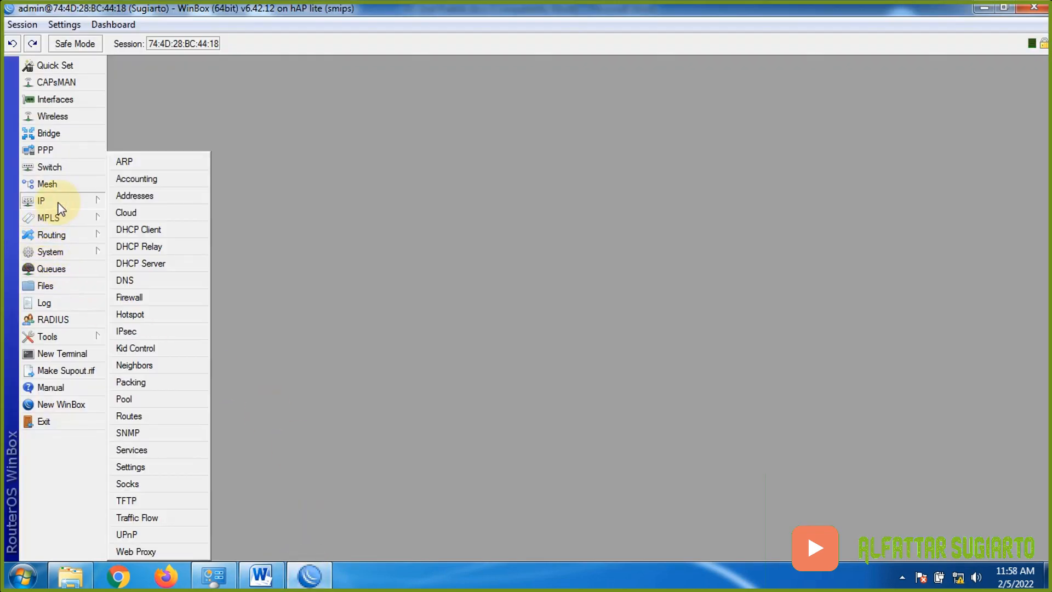
pyautogui.click(152, 311)
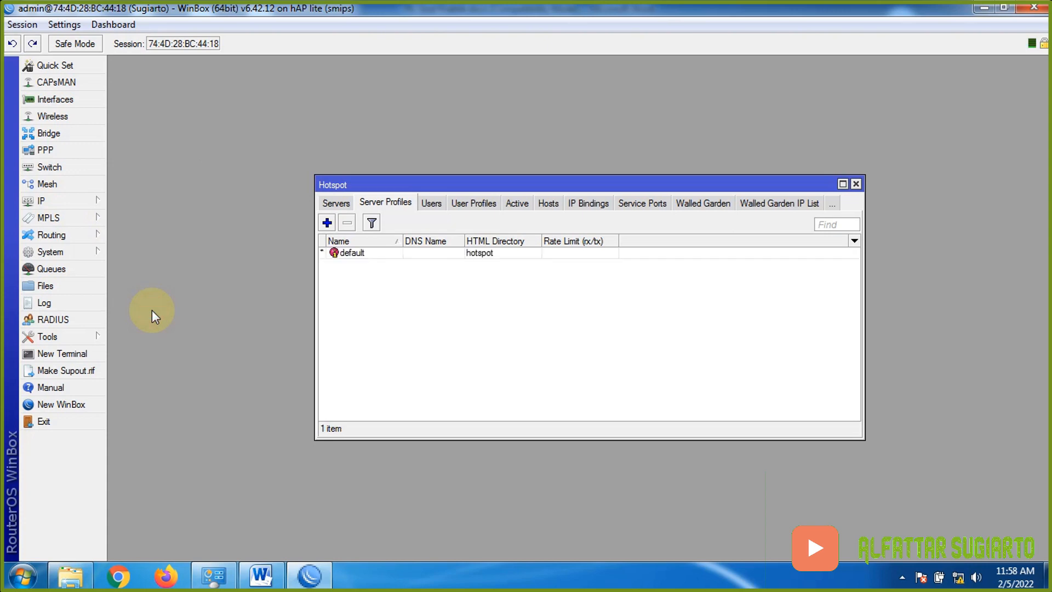
pyautogui.click(337, 202)
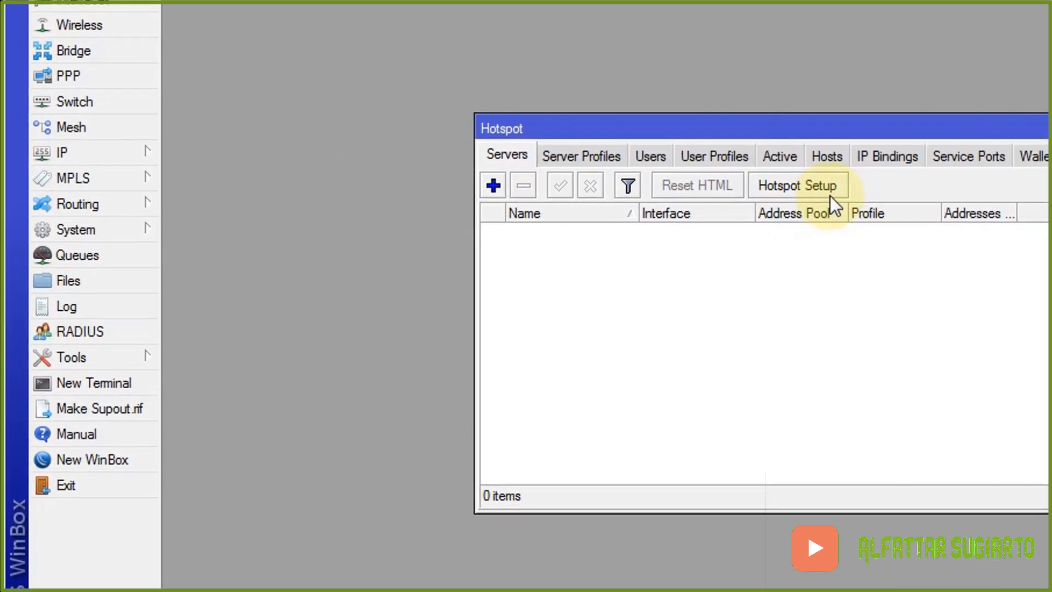
pyautogui.click(841, 187)
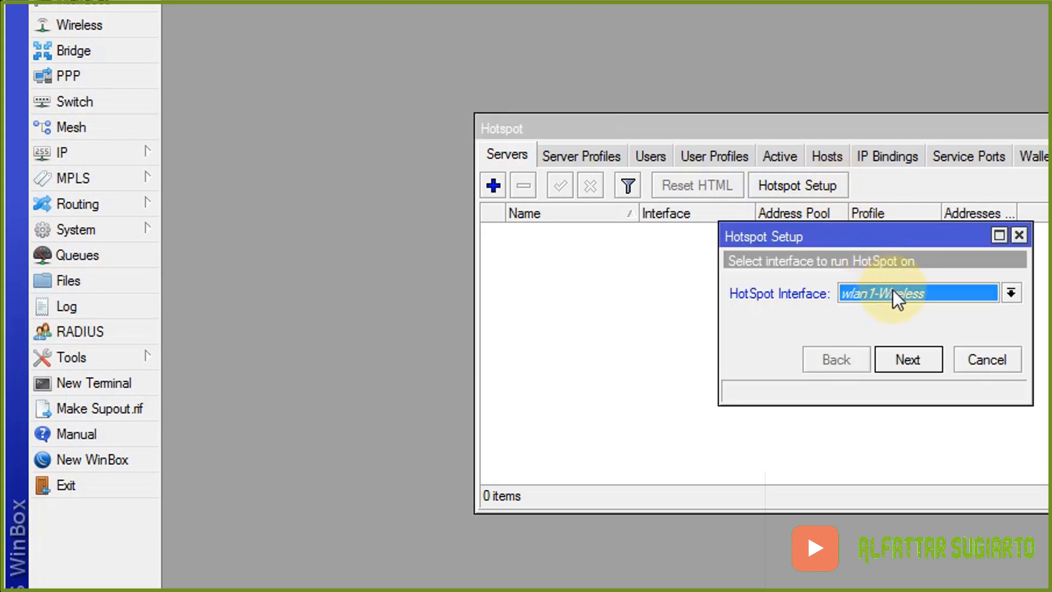
pyautogui.click(928, 361)
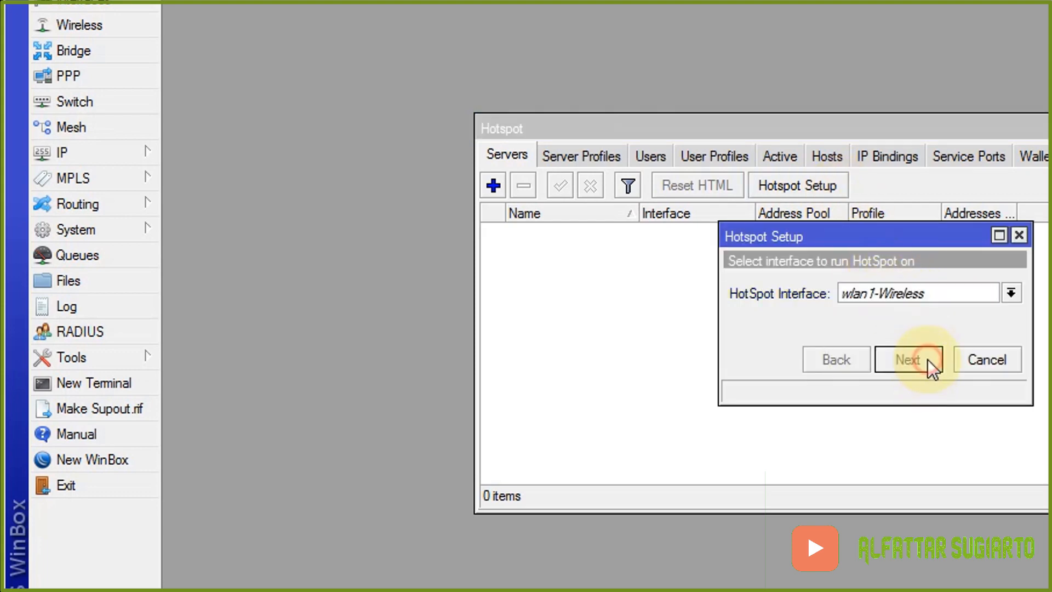
pyautogui.click(927, 358)
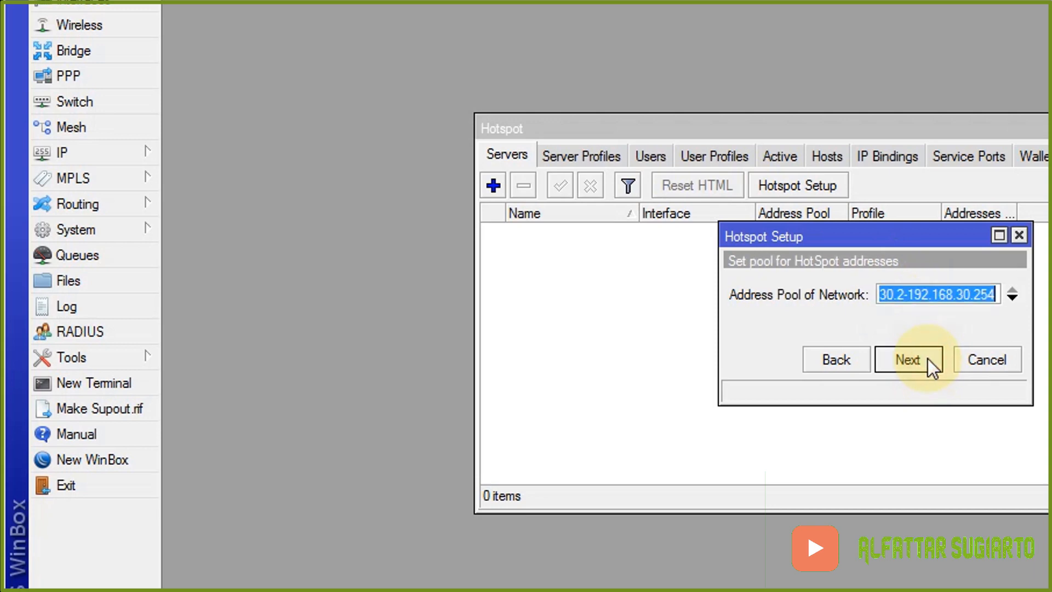
pyautogui.click(928, 359)
pyautogui.click(928, 358)
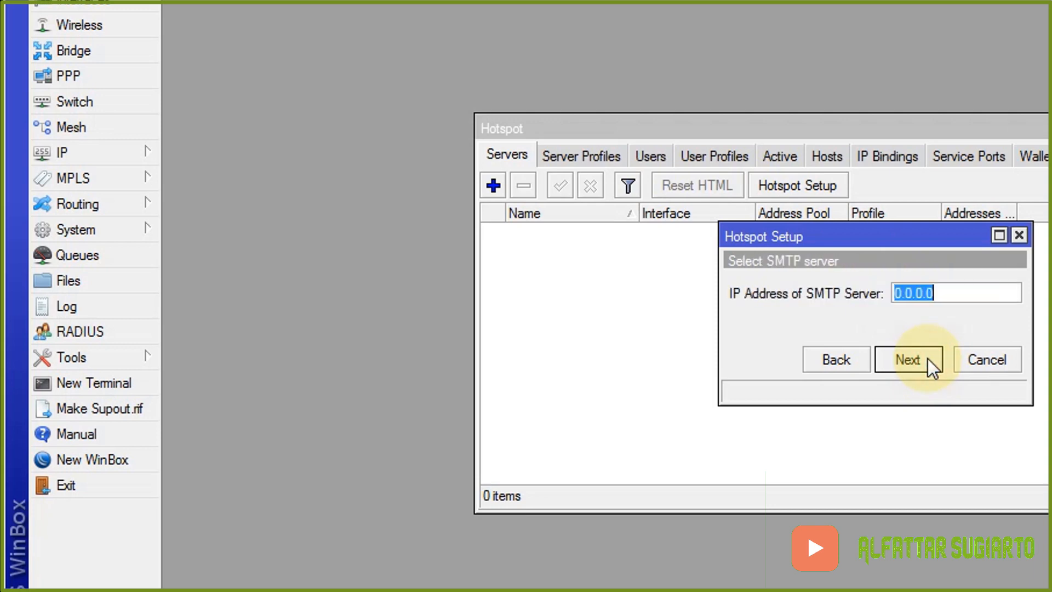
pyautogui.click(928, 358)
pyautogui.click(927, 358)
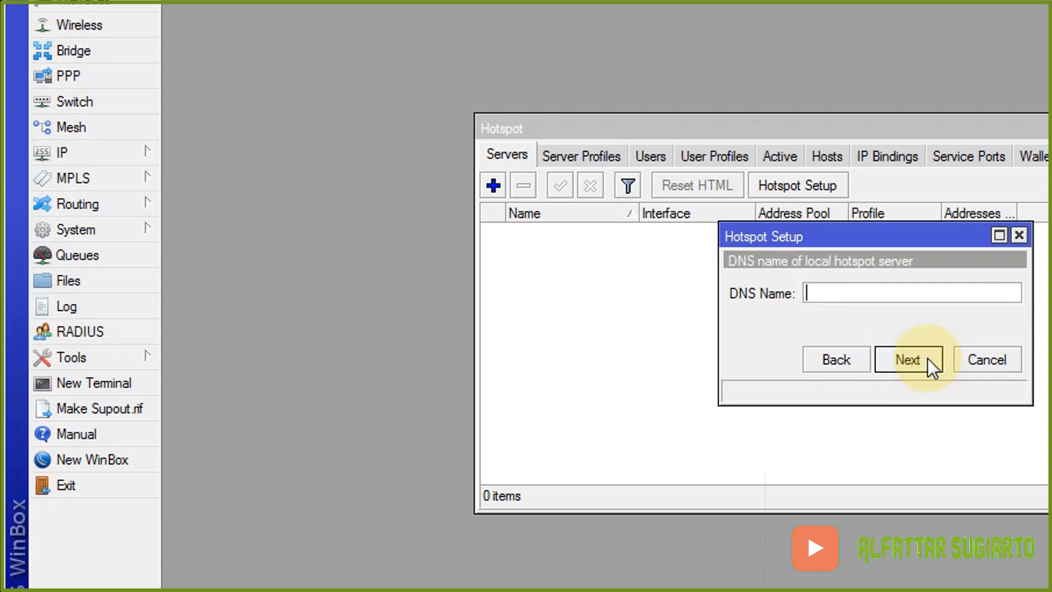
# - Enter the hotspot's www DNS name and create local user 'tamu' with its password
pyautogui.write('www.sugiart')
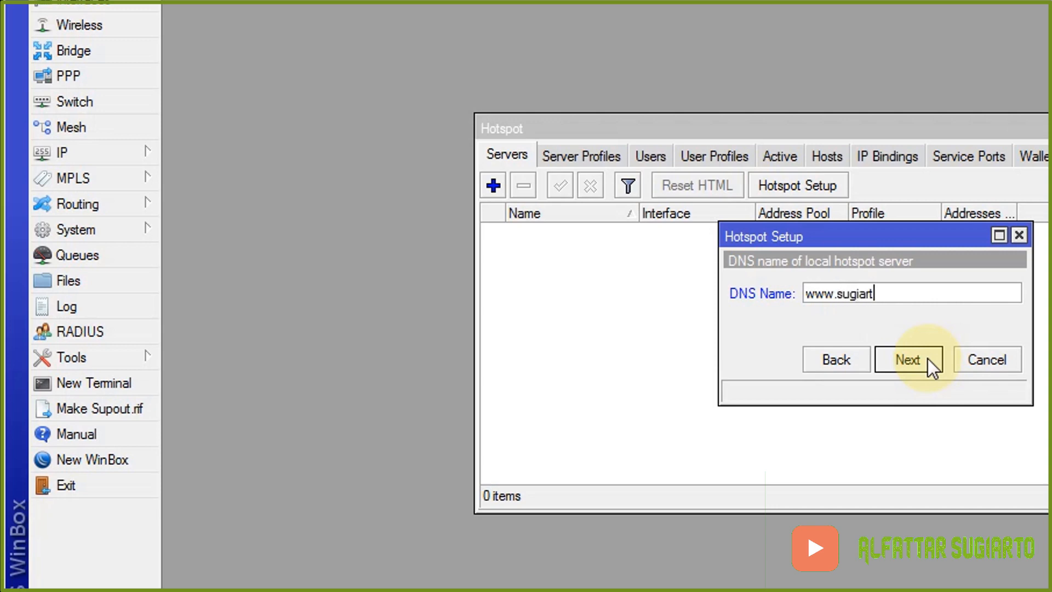
pyautogui.write('o.com')
pyautogui.click(927, 359)
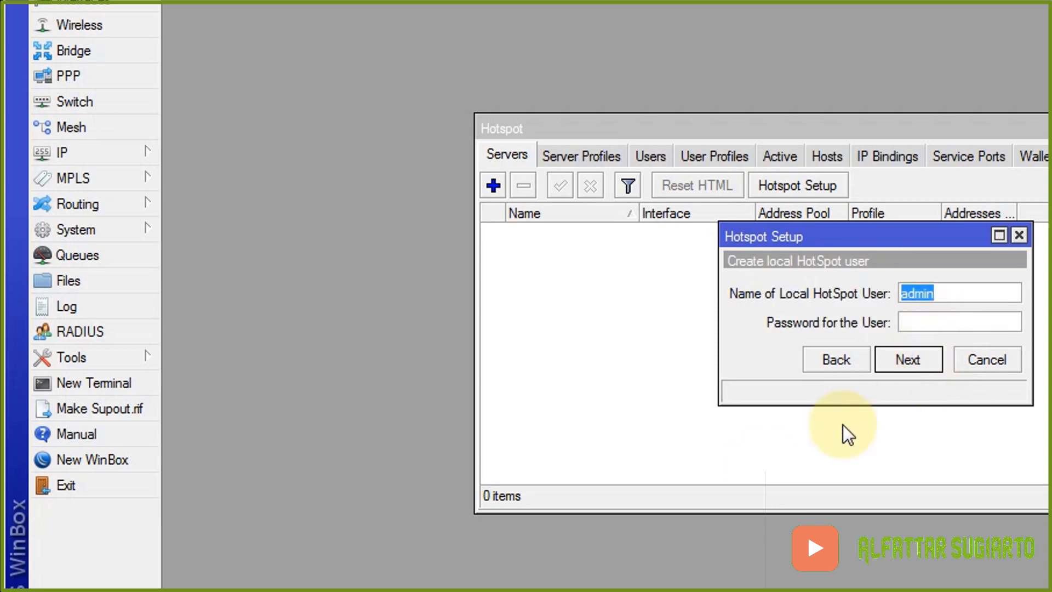
pyautogui.write('t')
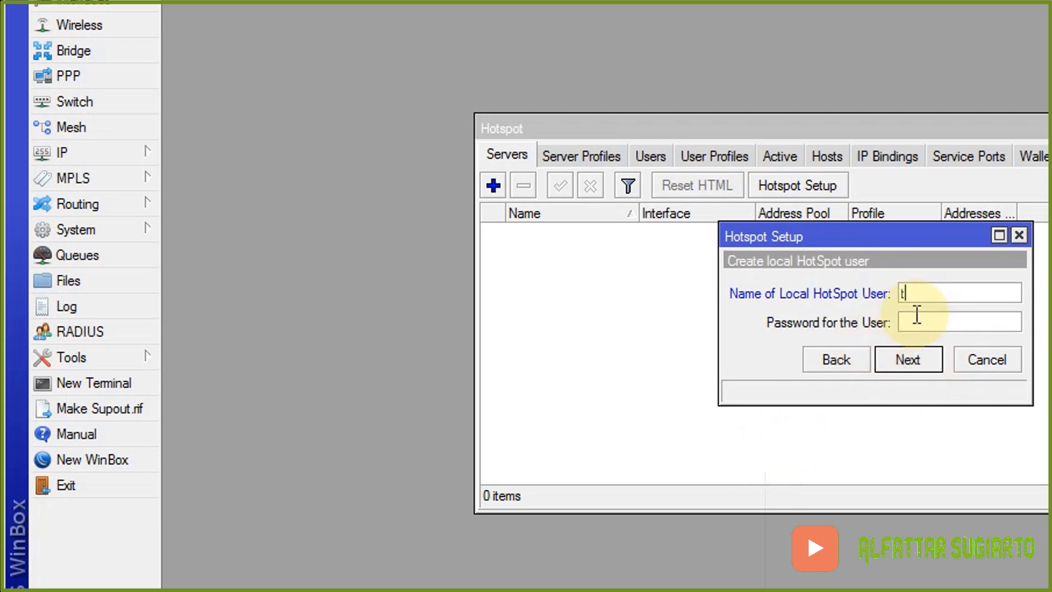
pyautogui.write('amu')
pyautogui.click(940, 322)
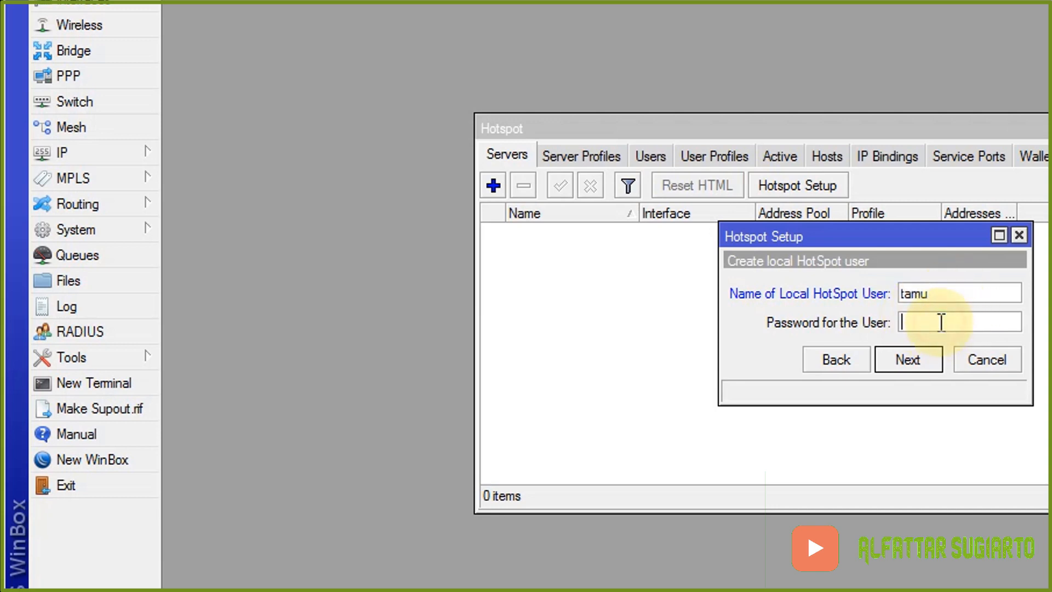
pyautogui.write('guest')
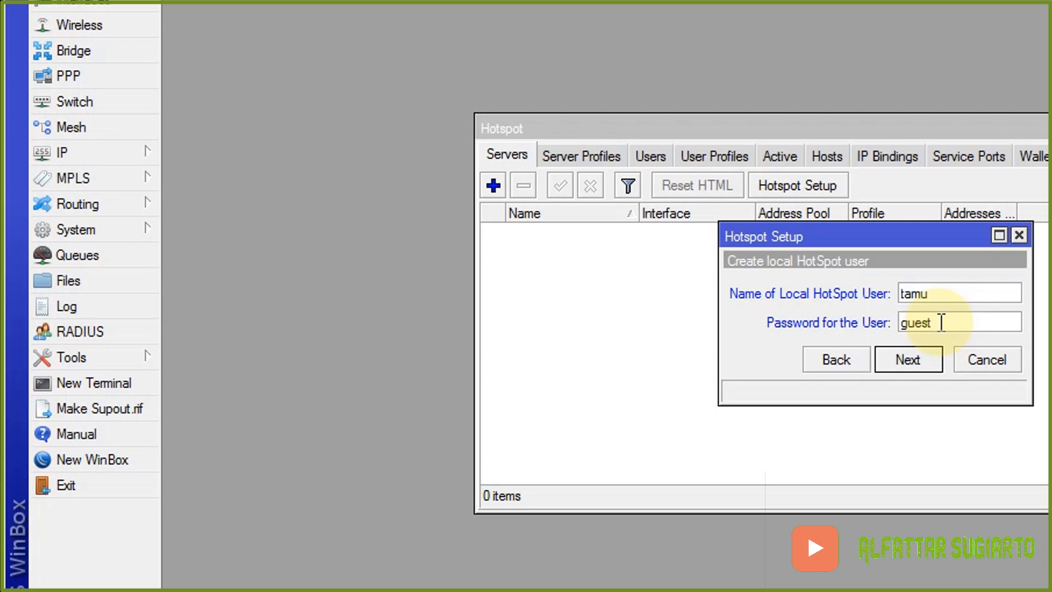
pyautogui.click(929, 368)
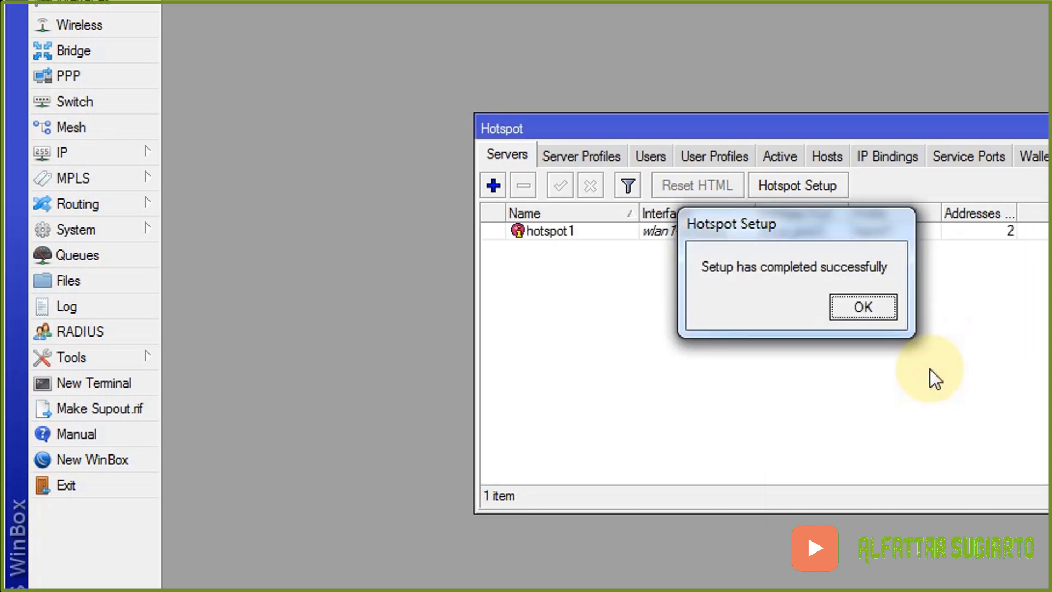
pyautogui.click(848, 307)
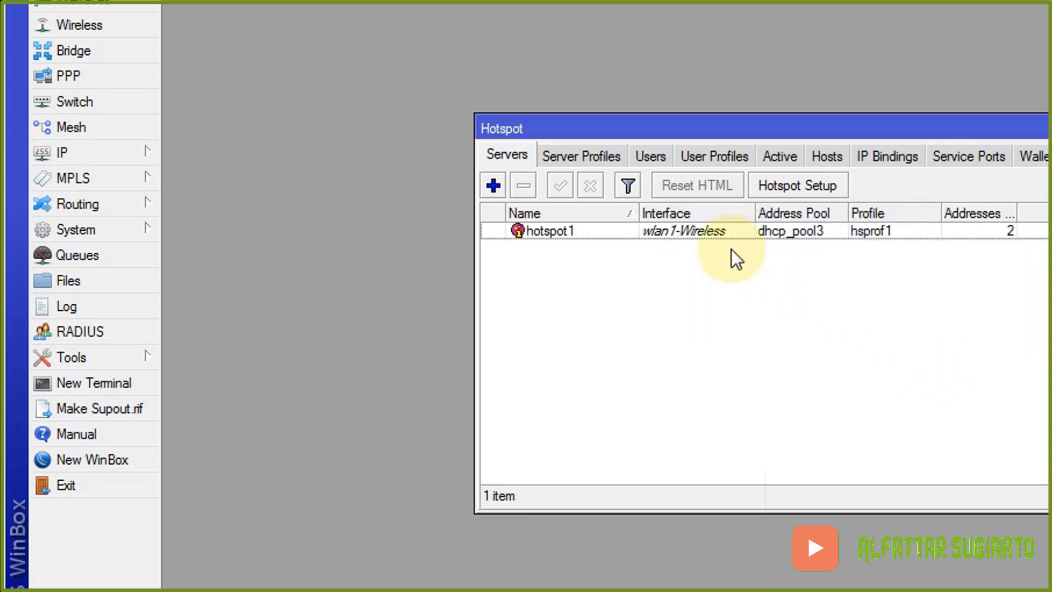
# - Uncheck Cookie login in hsprof1 so only HTTP CHAP remains, then close Hotspot
pyautogui.click(577, 154)
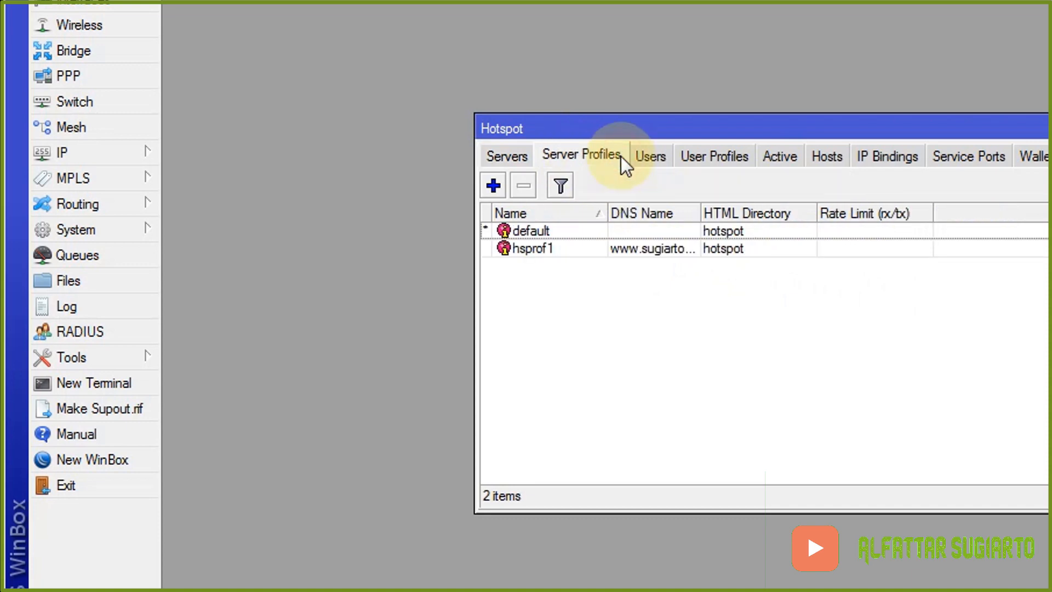
pyautogui.click(667, 249)
pyautogui.doubleClick(562, 248)
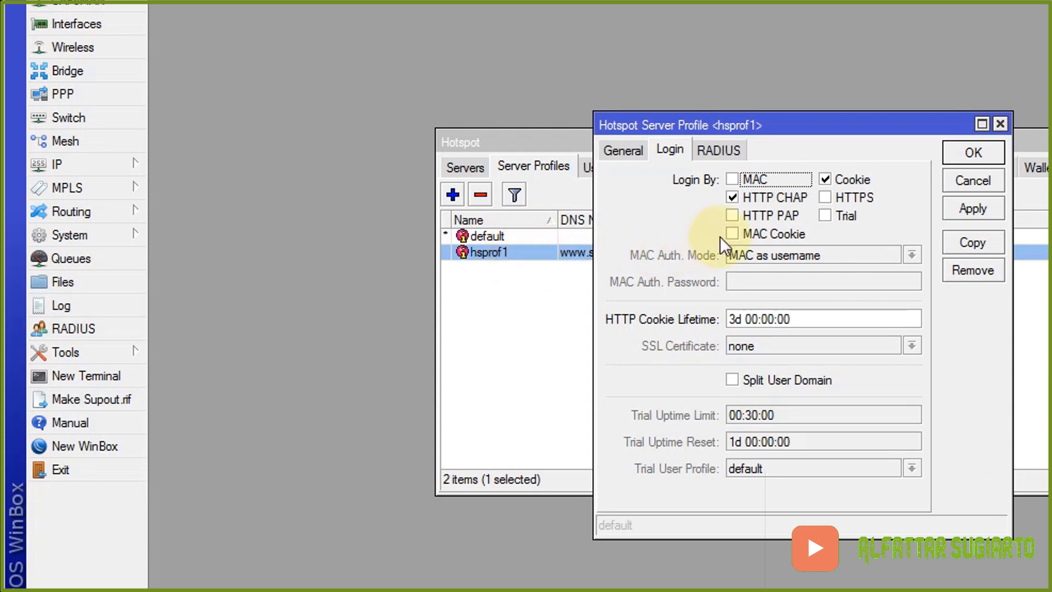
pyautogui.click(828, 177)
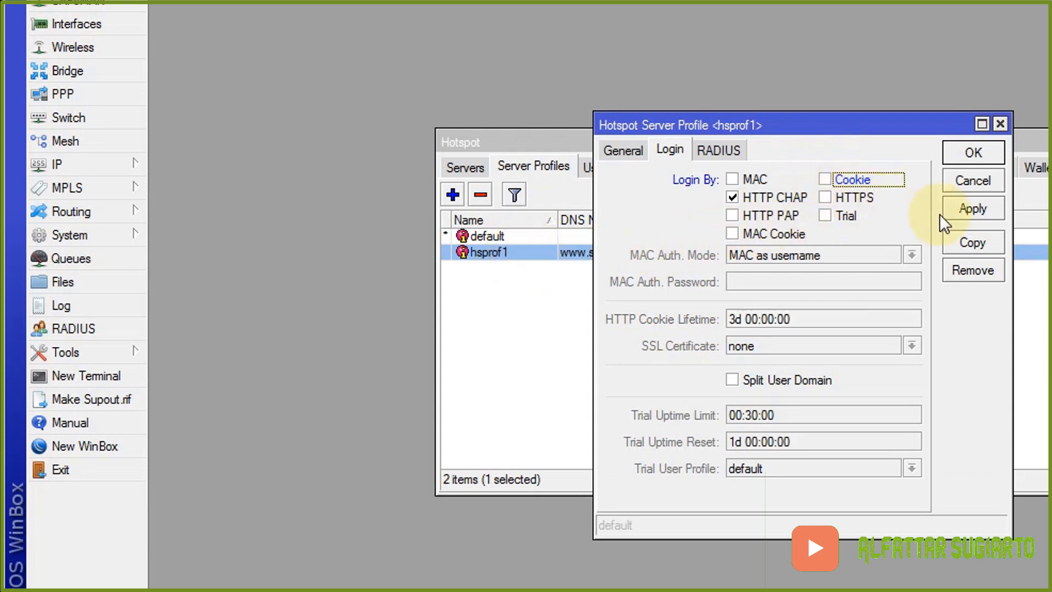
pyautogui.click(958, 209)
pyautogui.click(972, 154)
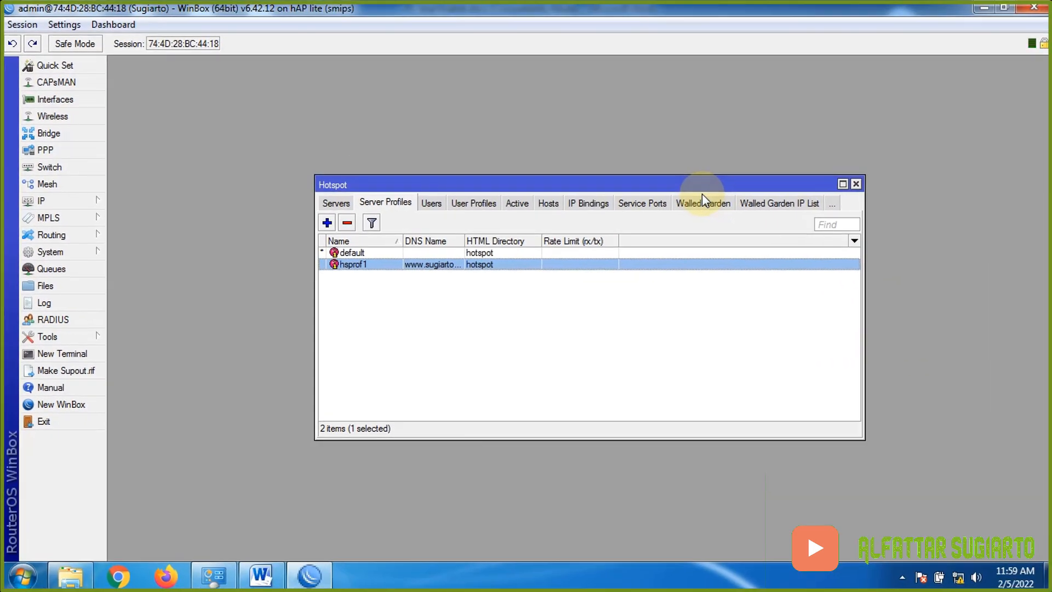
pyautogui.click(856, 185)
# - Check the hotspot login line, then highlight 'Wifi Router berfungsi sebagai Gateway Internet,' yellow
pyautogui.click(260, 575)
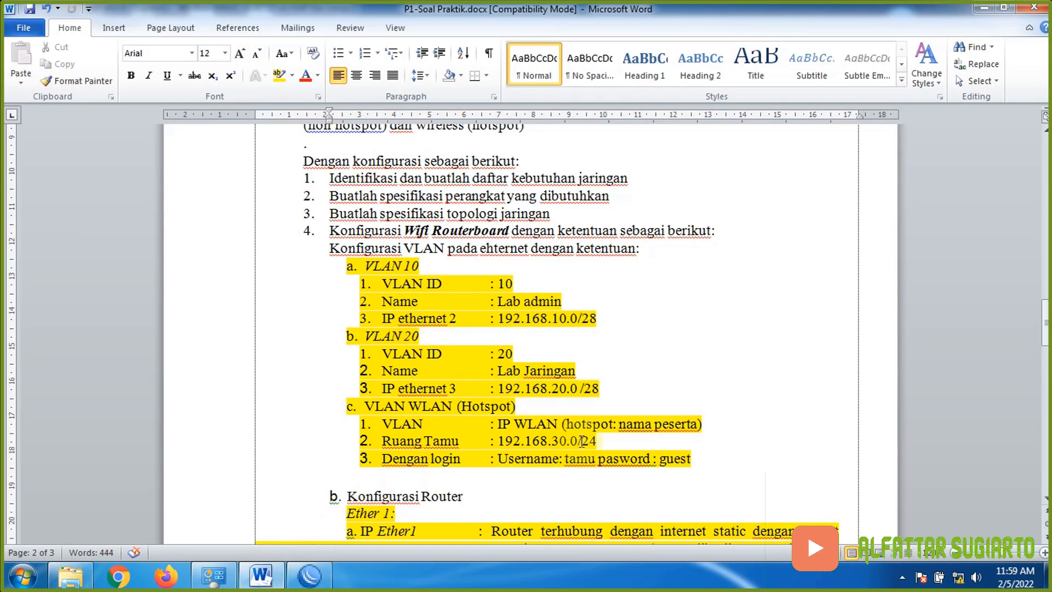
pyautogui.scroll(-3, 581, 440)
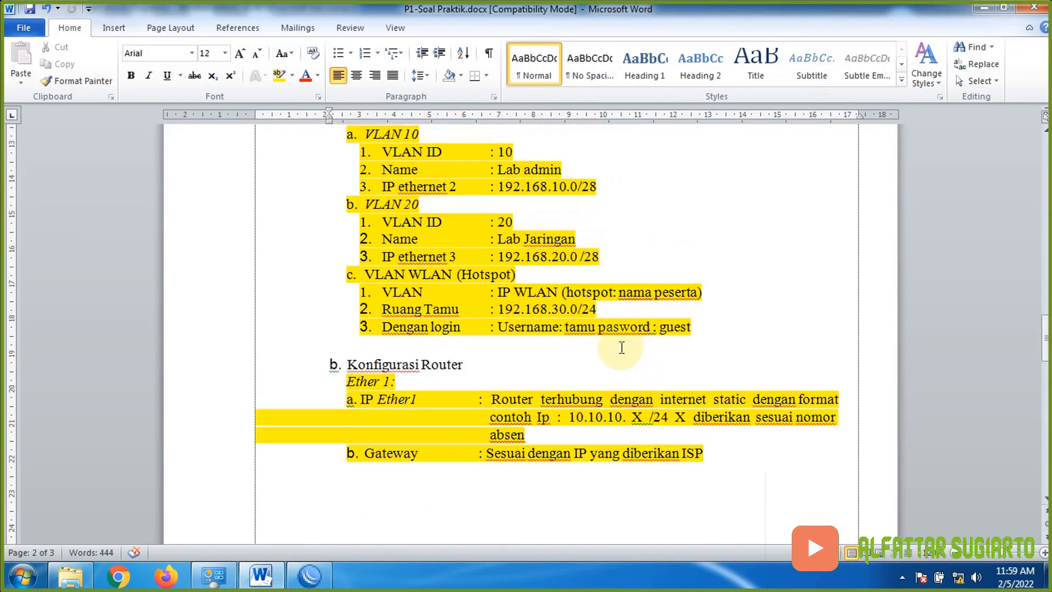
pyautogui.moveTo(497, 327); pyautogui.dragTo(725, 331)
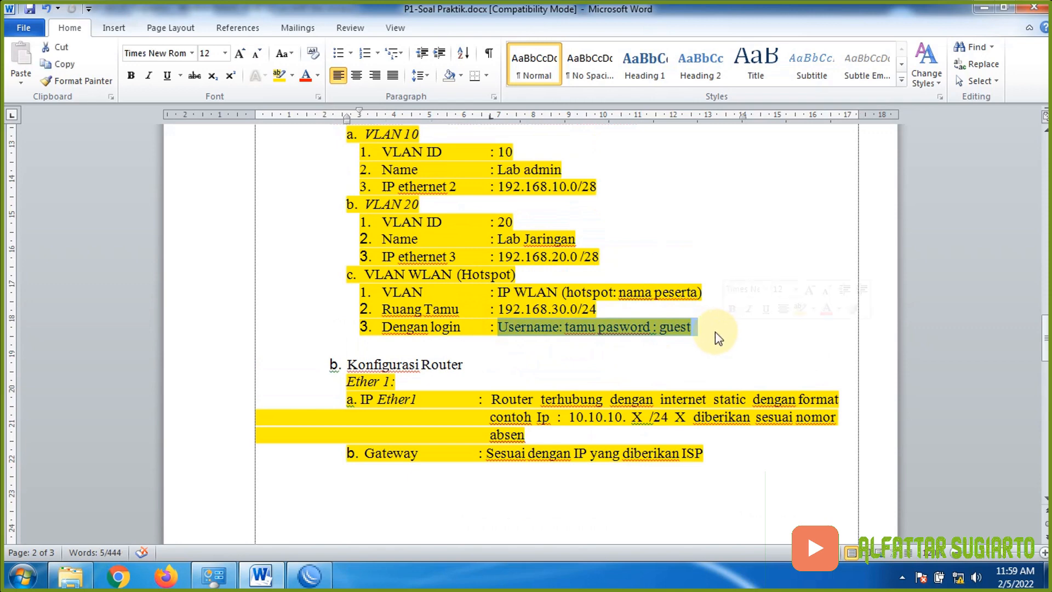
pyautogui.scroll(4, 640, 294)
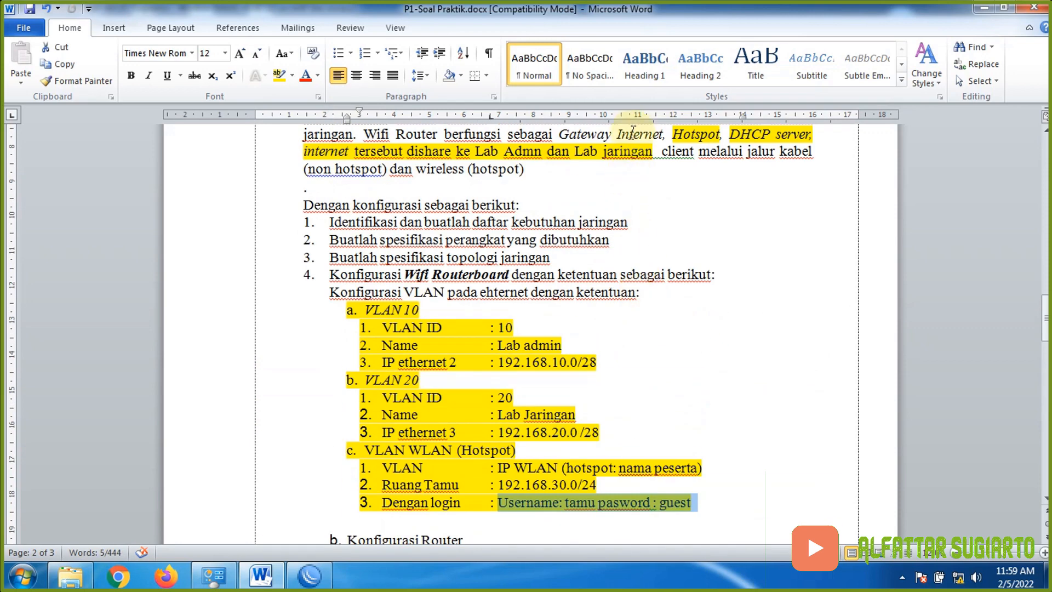
pyautogui.scroll(2, 712, 159)
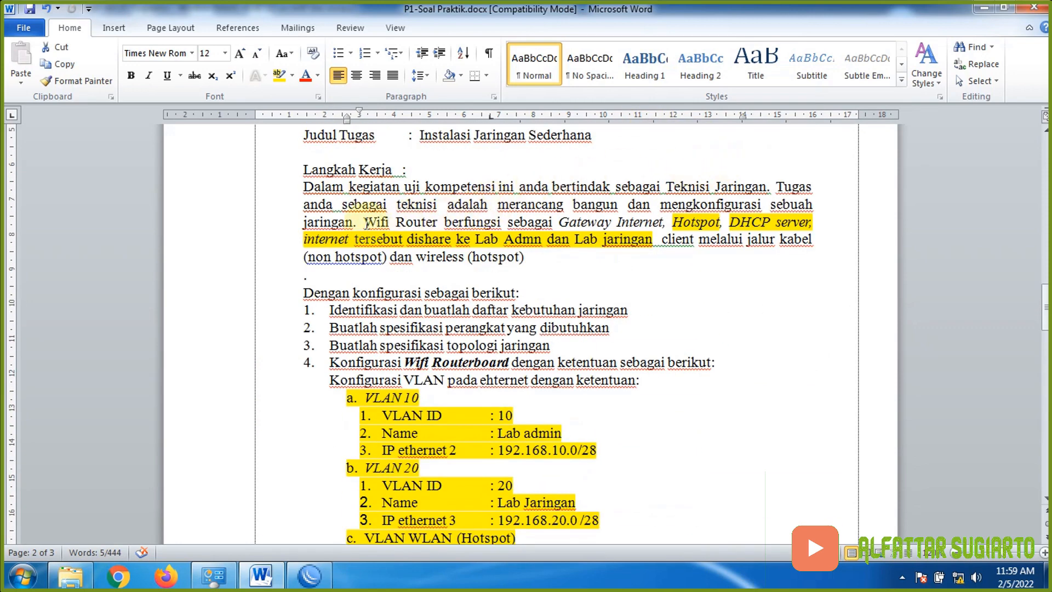
pyautogui.moveTo(363, 222); pyautogui.dragTo(667, 223)
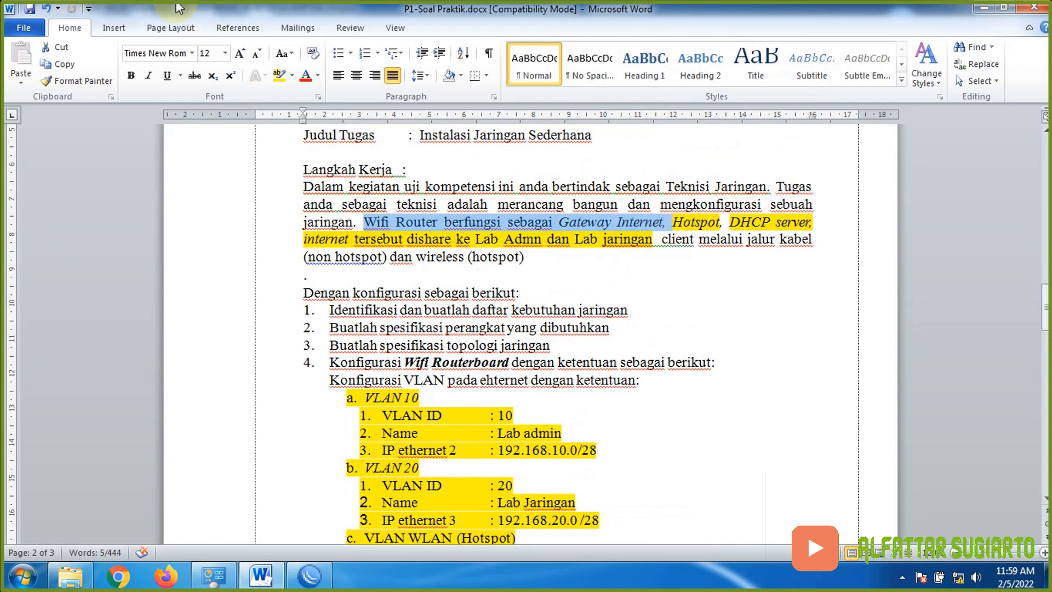
pyautogui.click(277, 75)
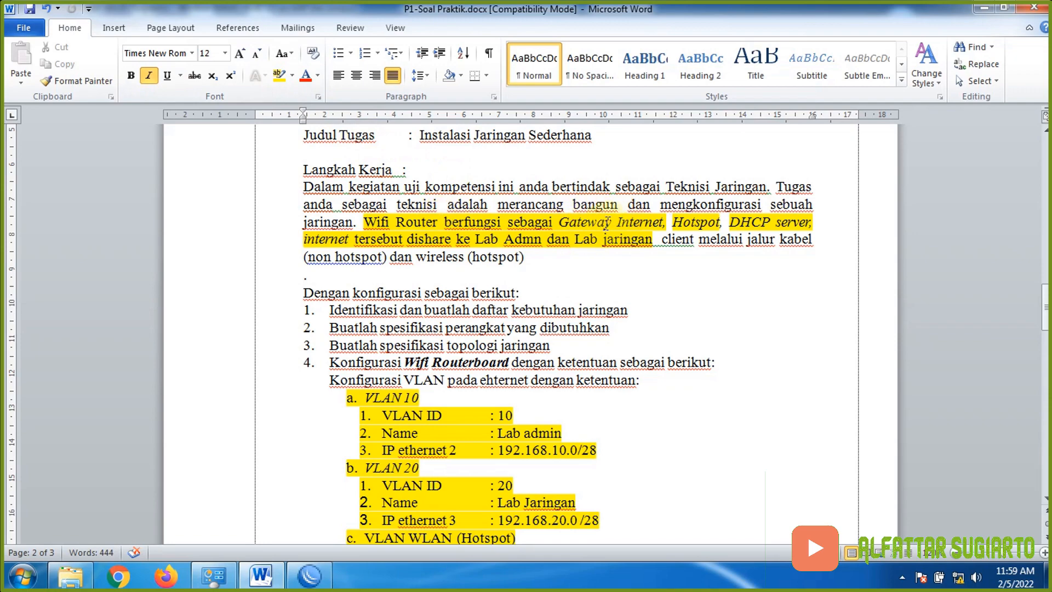
pyautogui.scroll(-5, 646, 234)
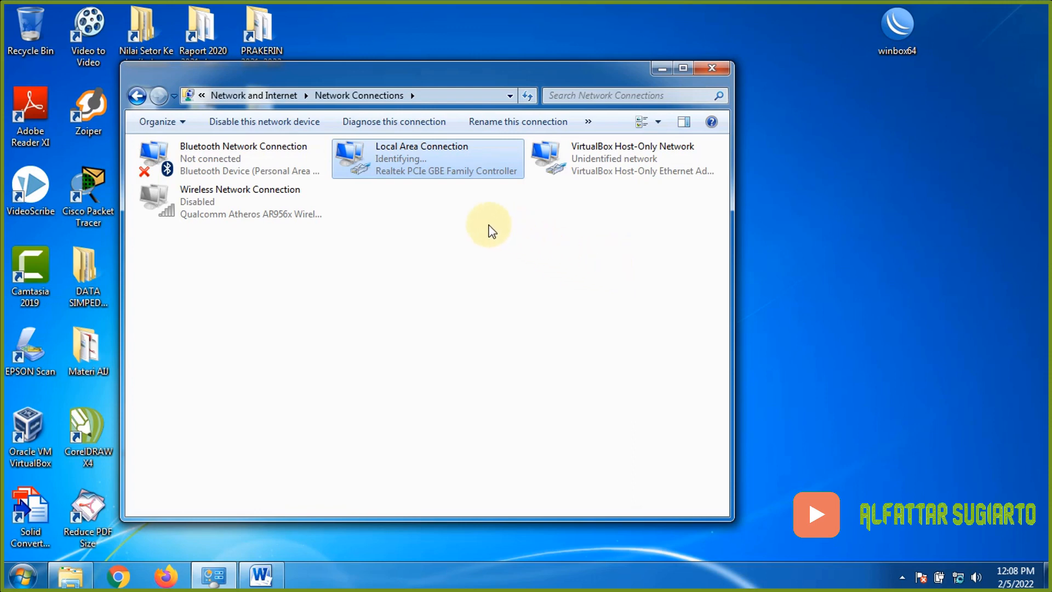
# - Disable and re-enable Local Area Connection, then launch WinBox from the winbox64 desktop icon
pyautogui.rightClick(390, 161)
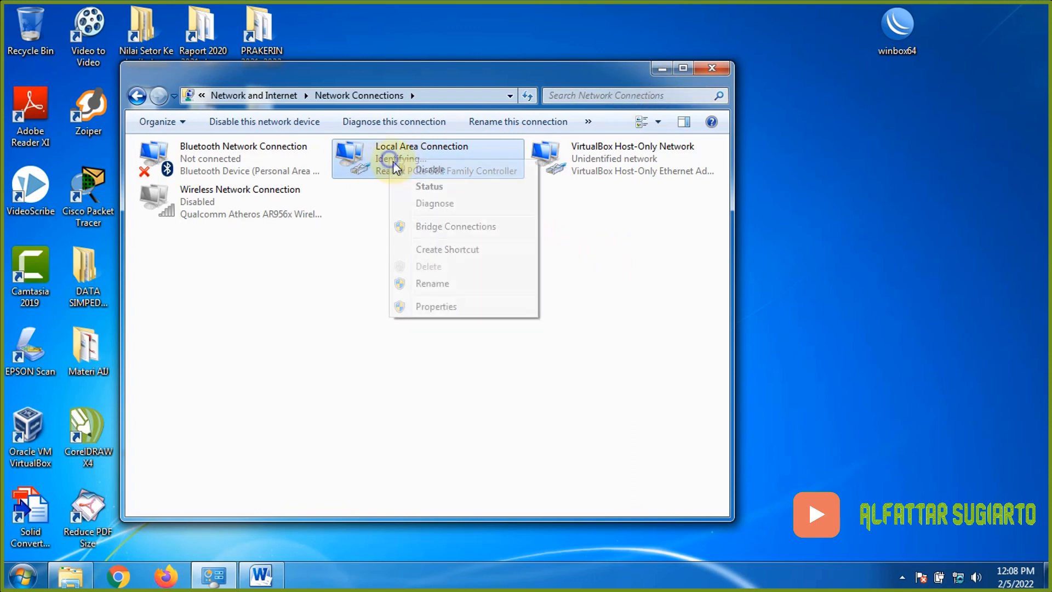
pyautogui.click(427, 171)
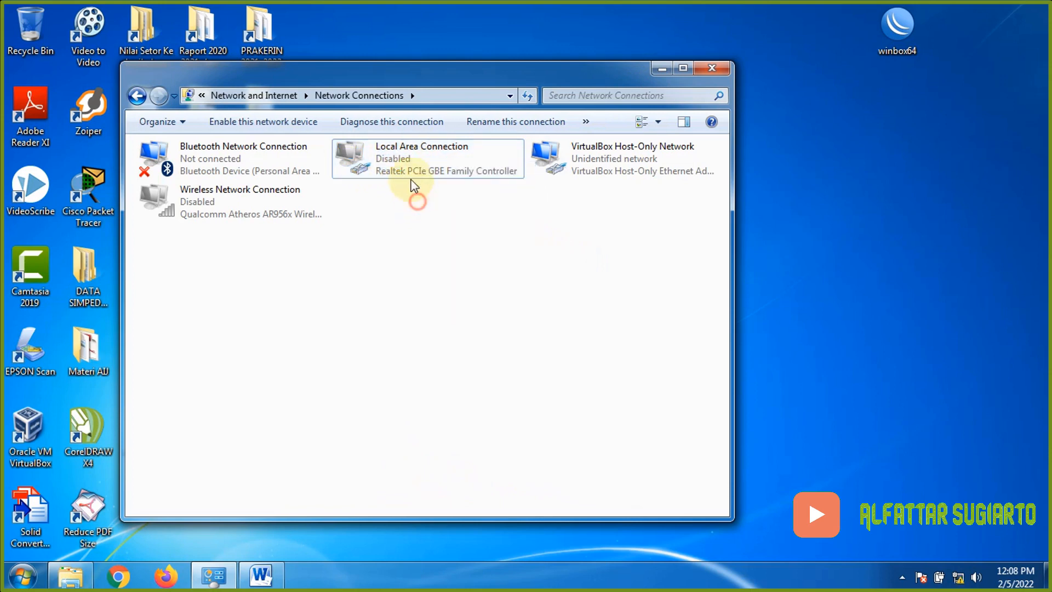
pyautogui.rightClick(406, 160)
pyautogui.click(438, 170)
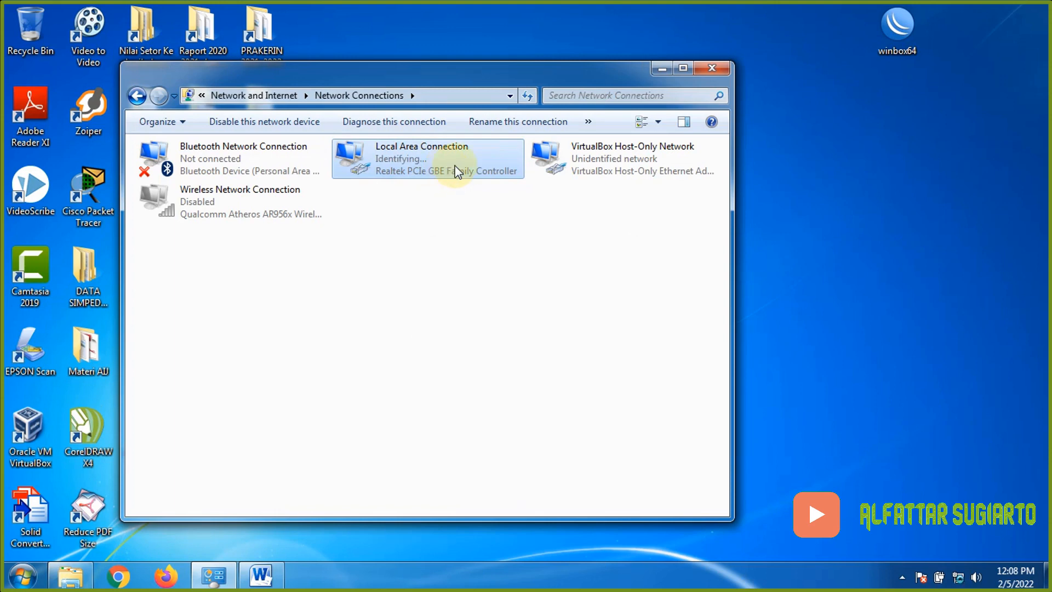
pyautogui.click(662, 68)
pyautogui.doubleClick(882, 40)
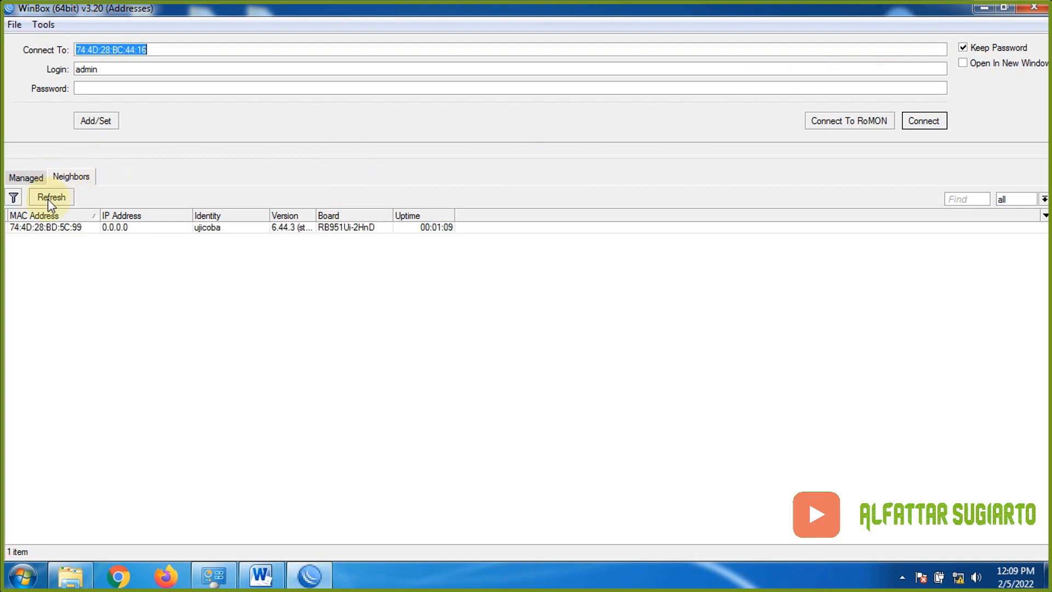
# - Log in to the neighbor router ujicoba and reset its configuration with a reboot
pyautogui.click(41, 227)
pyautogui.click(924, 121)
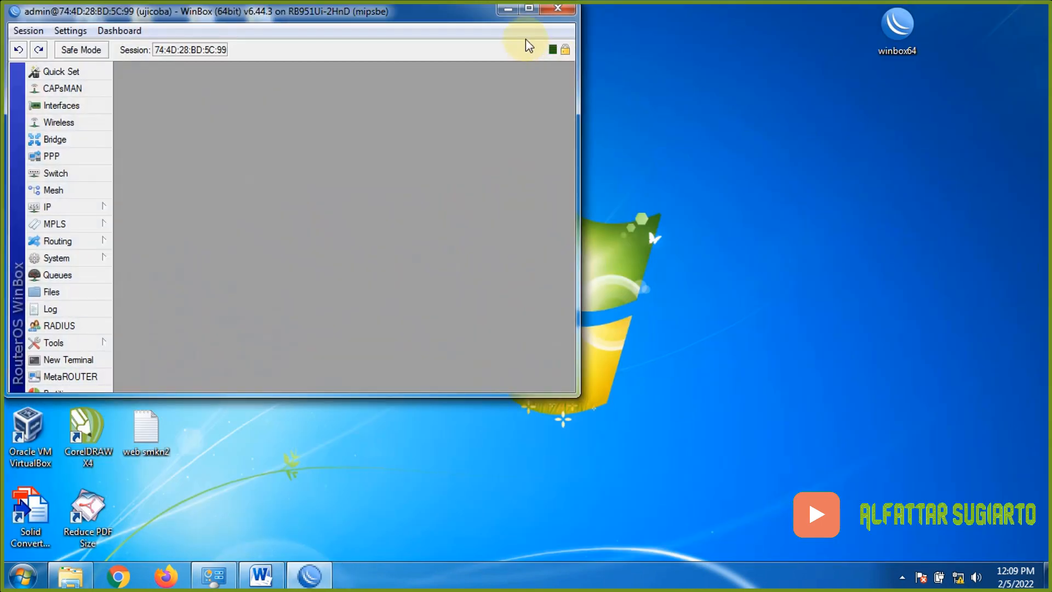
pyautogui.doubleClick(526, 12)
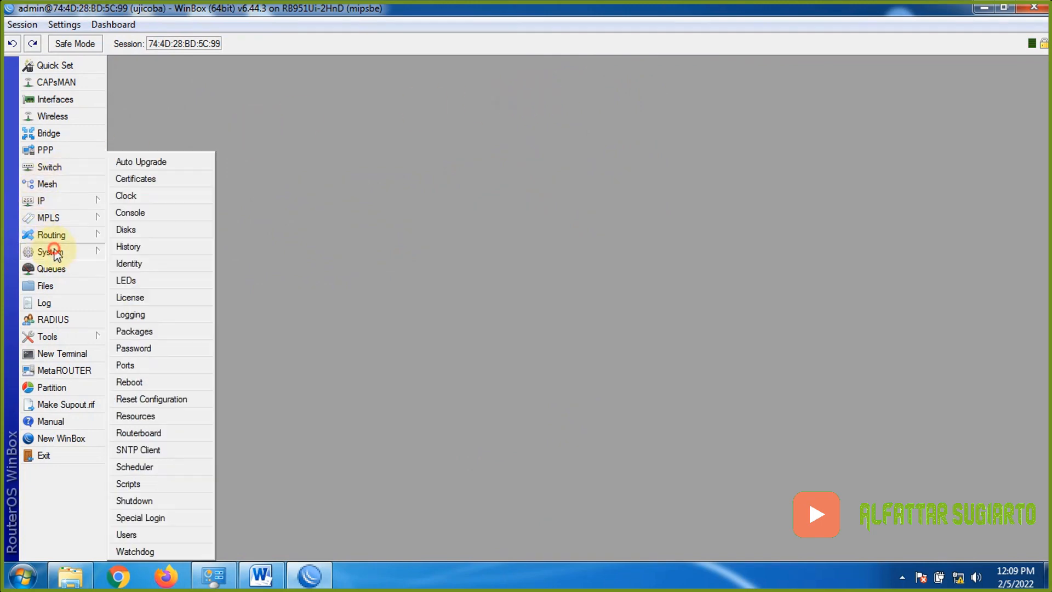
pyautogui.click(82, 252)
pyautogui.click(159, 398)
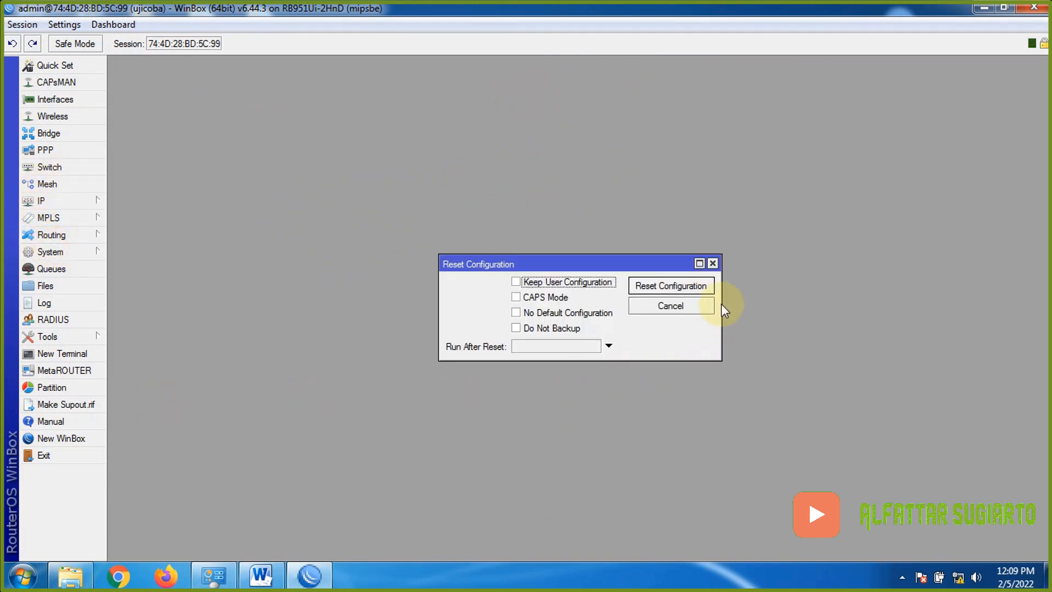
pyautogui.click(707, 286)
pyautogui.click(557, 299)
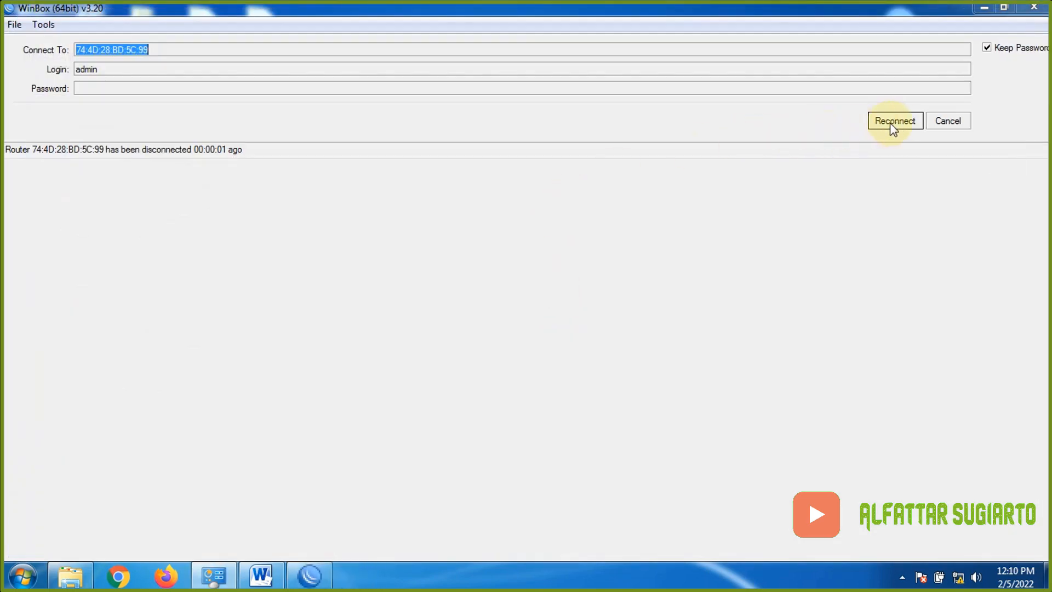
# - Reconnect to the rebooted router and remove its RouterOS default configuration
pyautogui.click(892, 125)
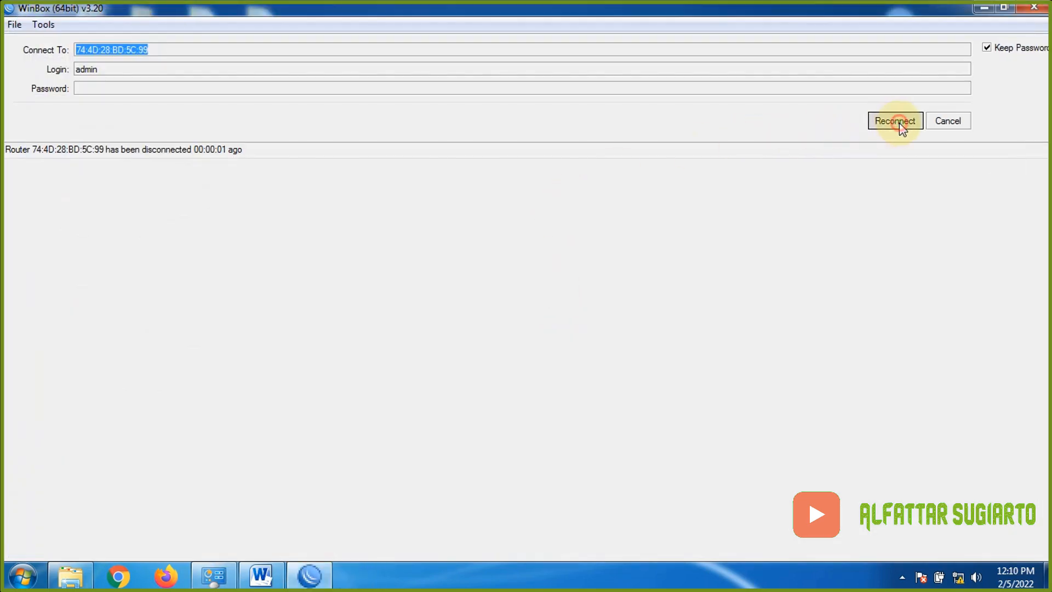
pyautogui.click(42, 229)
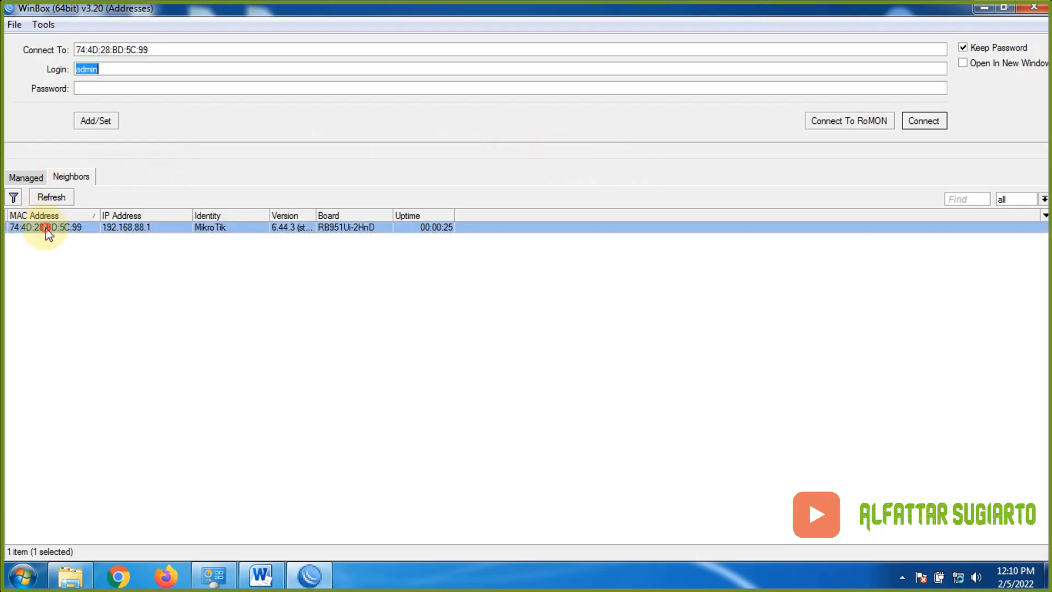
pyautogui.click(938, 122)
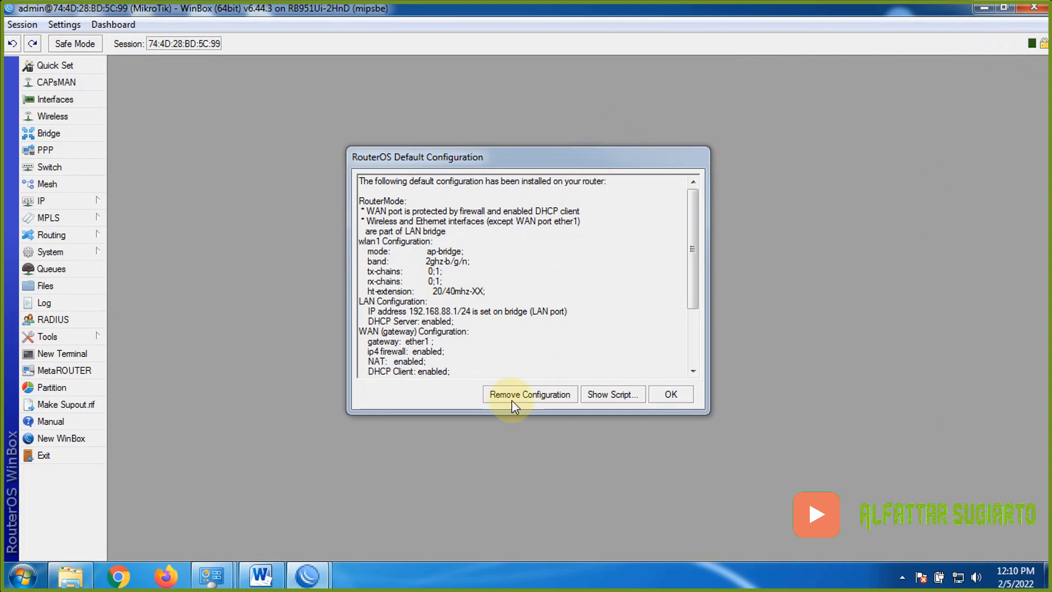
pyautogui.click(516, 399)
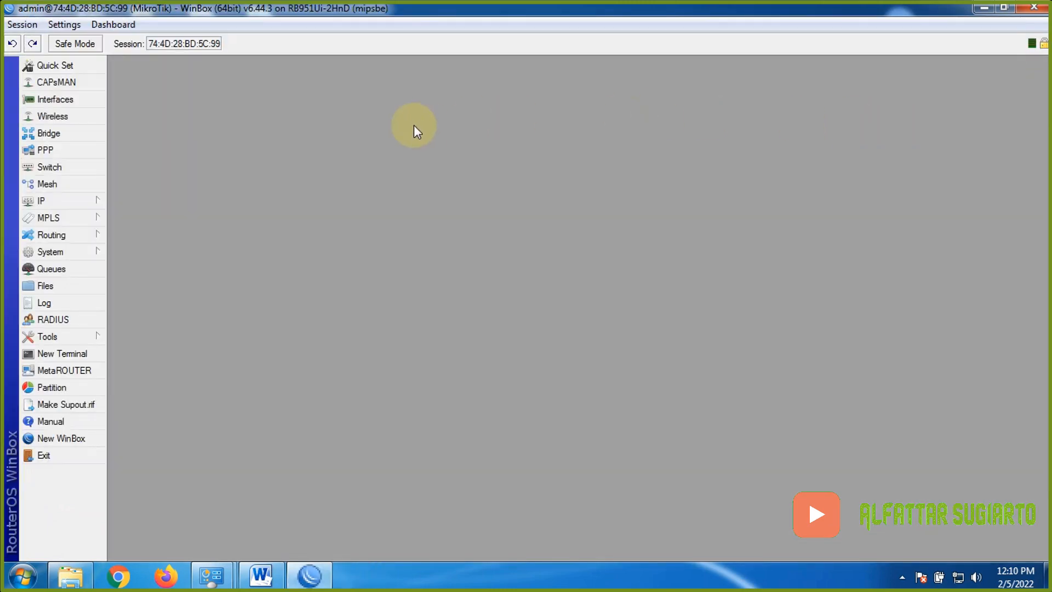
# - Rename the router identity from MikroTik to the owner's name with a trailing 2
pyautogui.click(55, 252)
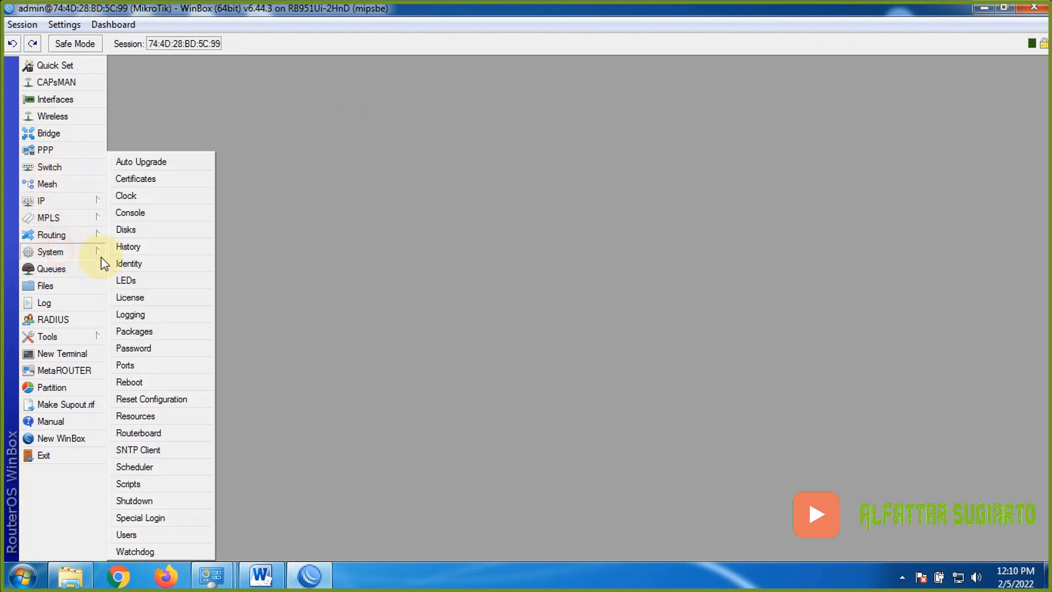
pyautogui.click(165, 264)
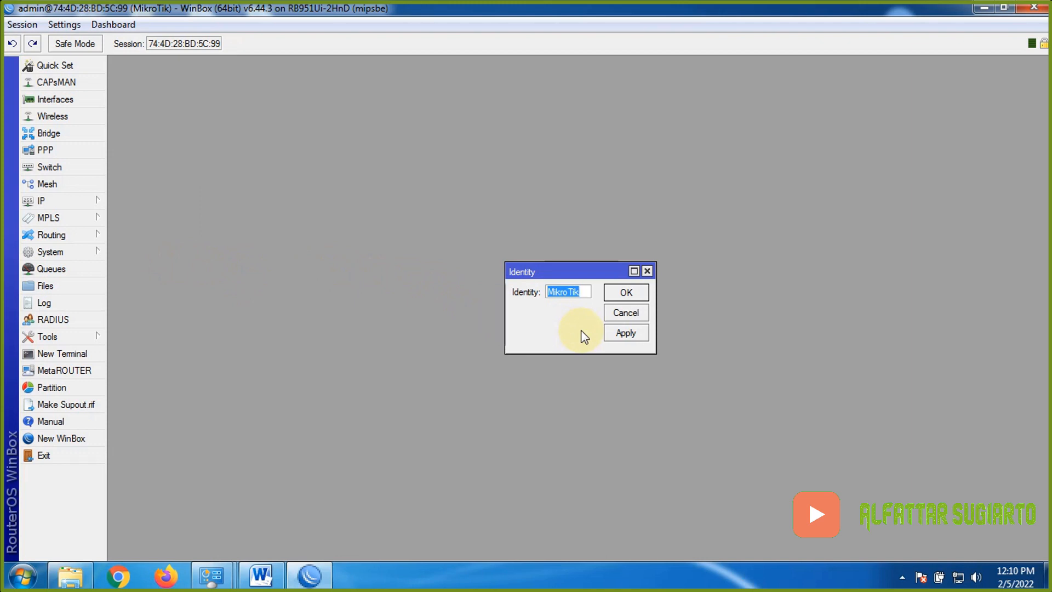
pyautogui.write('Sugiarto2')
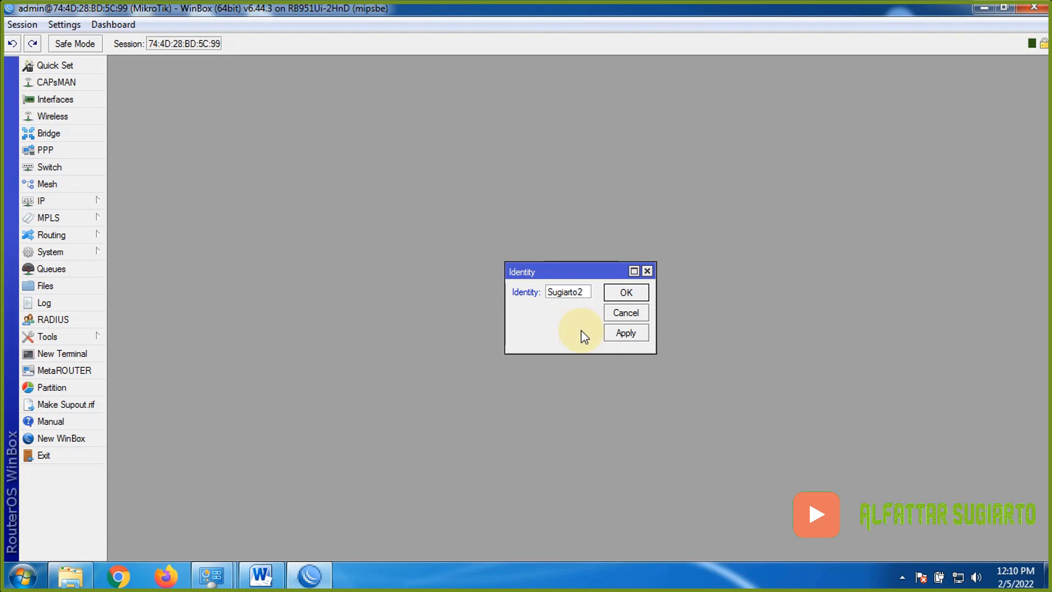
pyautogui.click(618, 295)
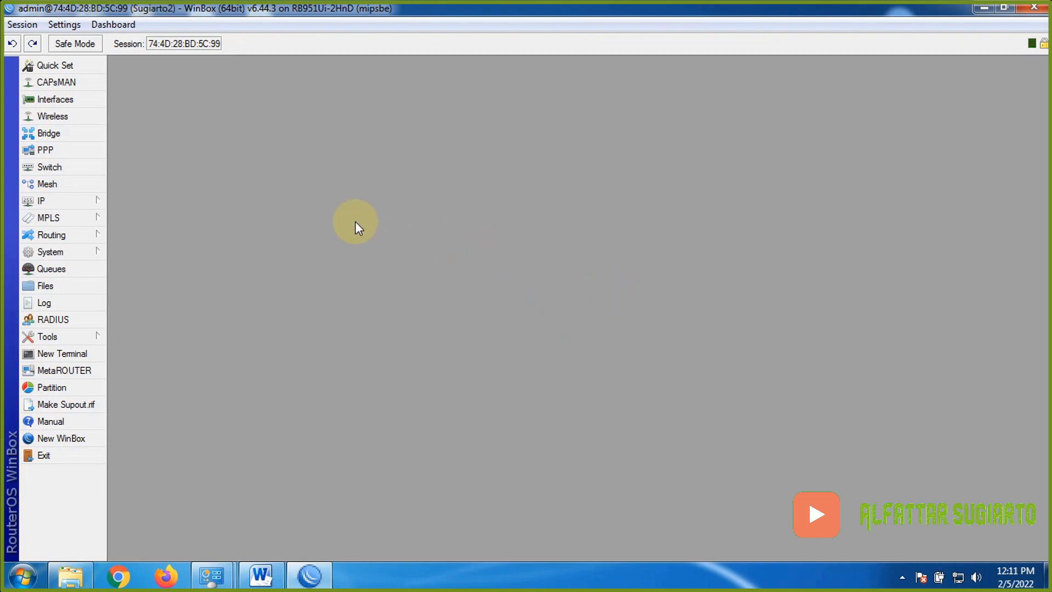
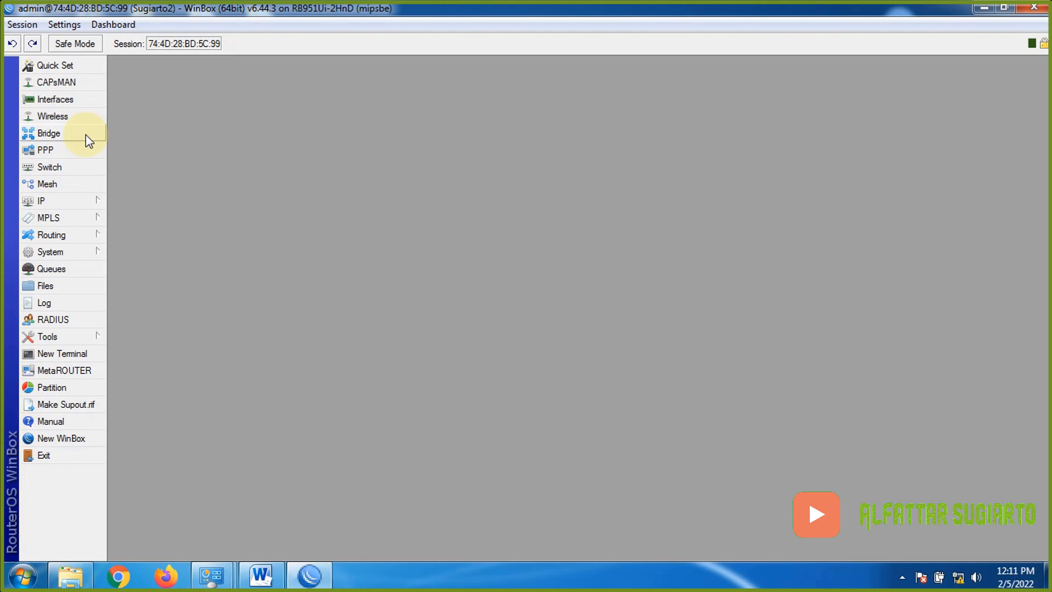
# - Create a bridge named bridge-sugiarto and show its still-empty Ports list
pyautogui.click(86, 134)
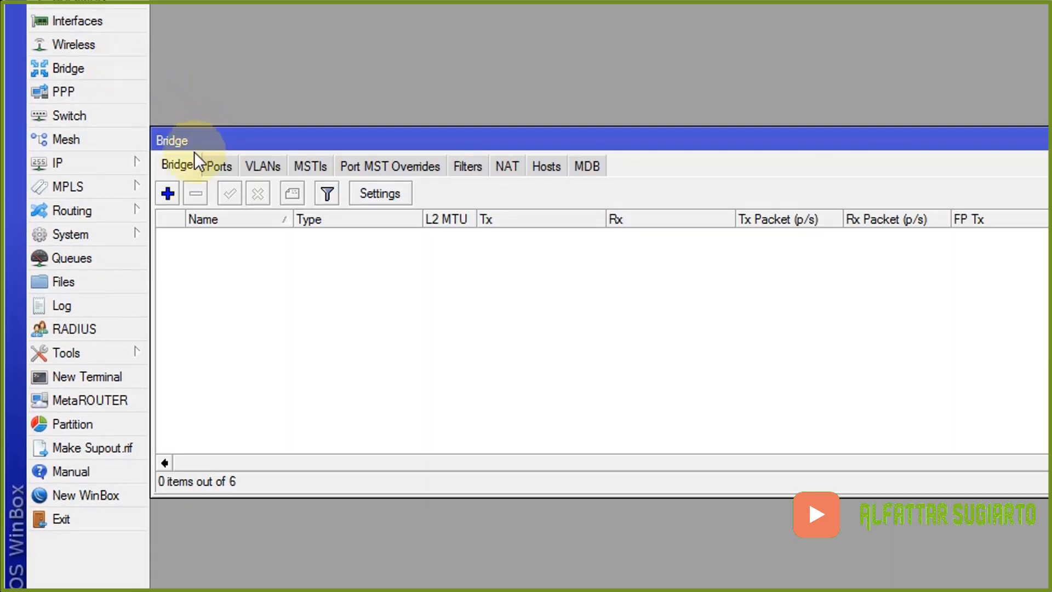
pyautogui.click(172, 199)
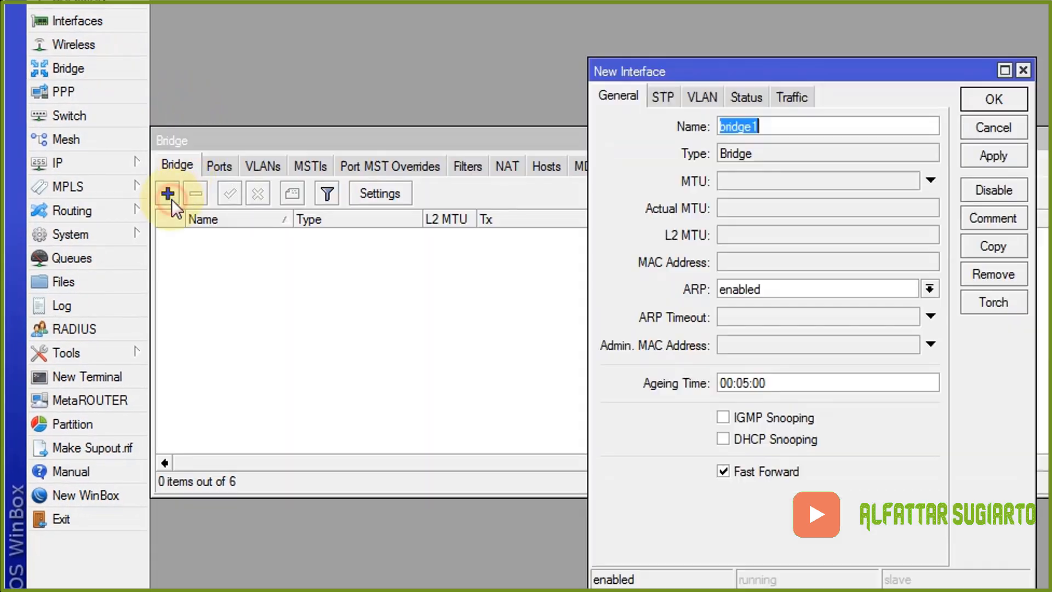
pyautogui.click(838, 123)
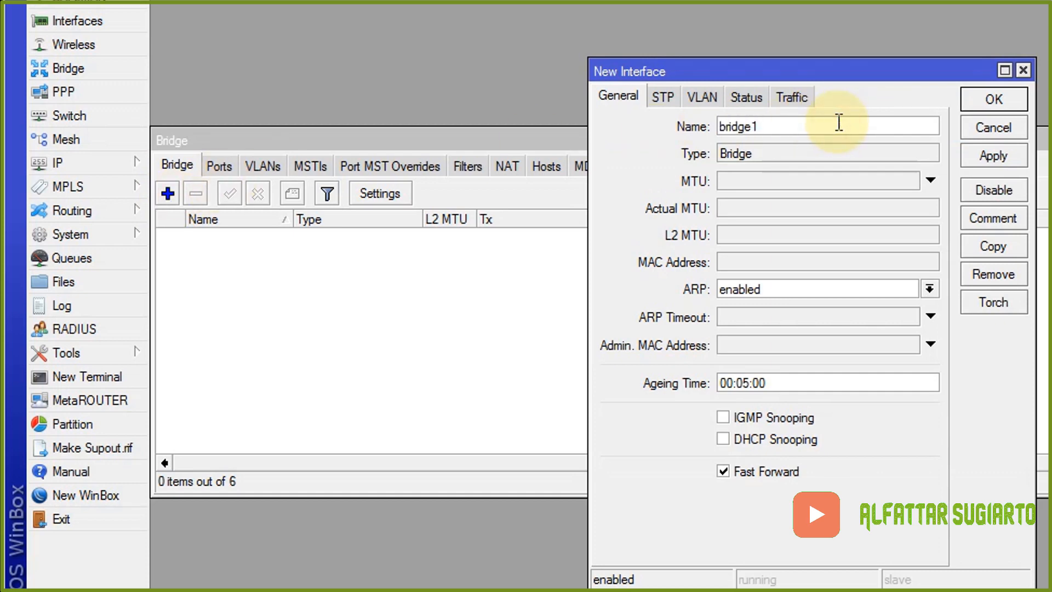
pyautogui.press('BackSpace')
pyautogui.write('-sugiarto')
pyautogui.click(996, 101)
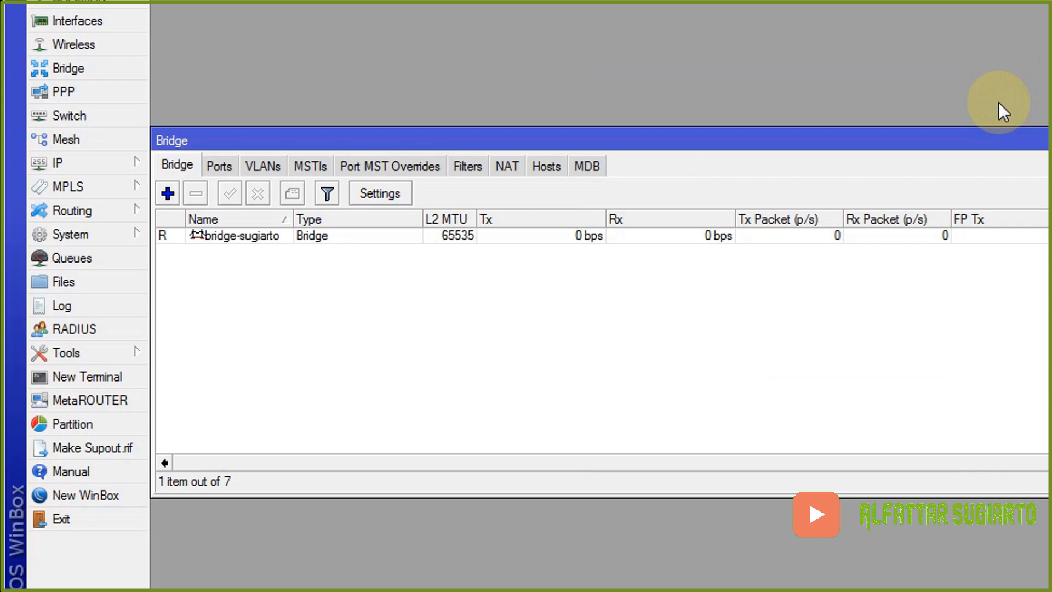
pyautogui.click(219, 166)
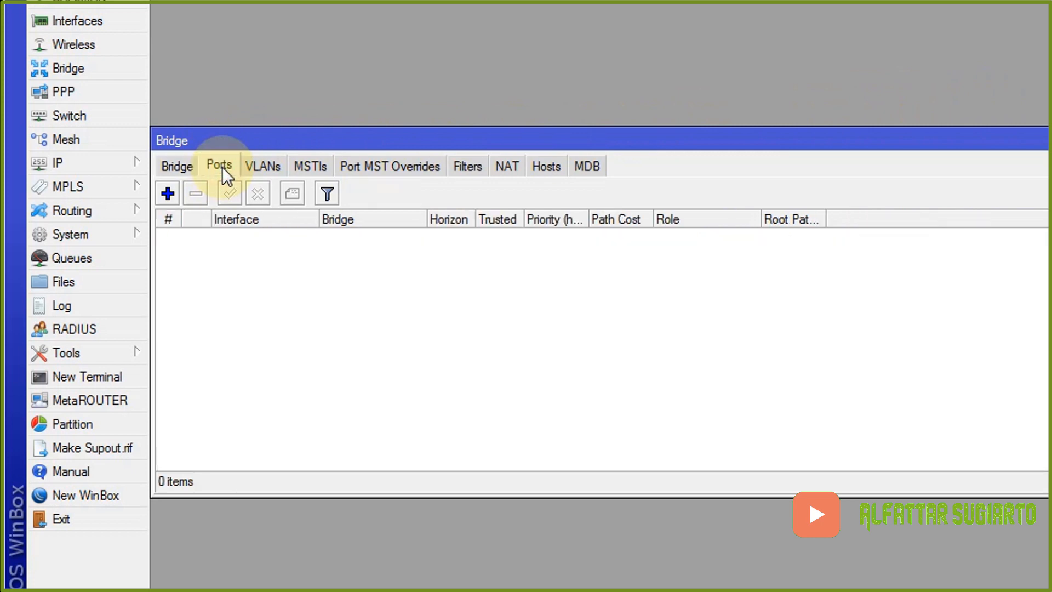
# - Add ether1 and ether2 as ports of bridge-sugiarto
pyautogui.click(169, 194)
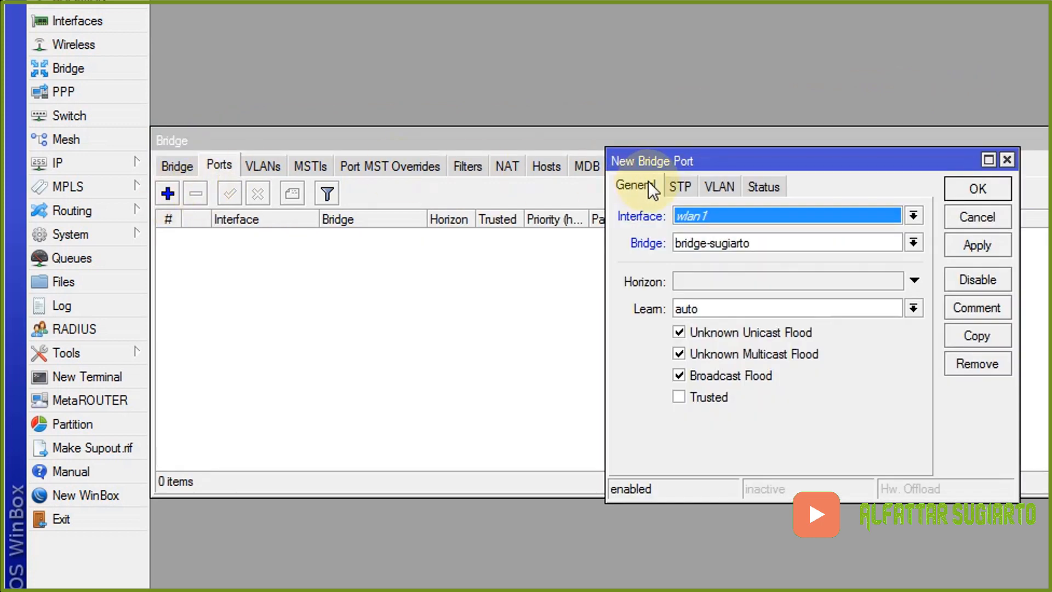
pyautogui.click(709, 213)
pyautogui.click(728, 258)
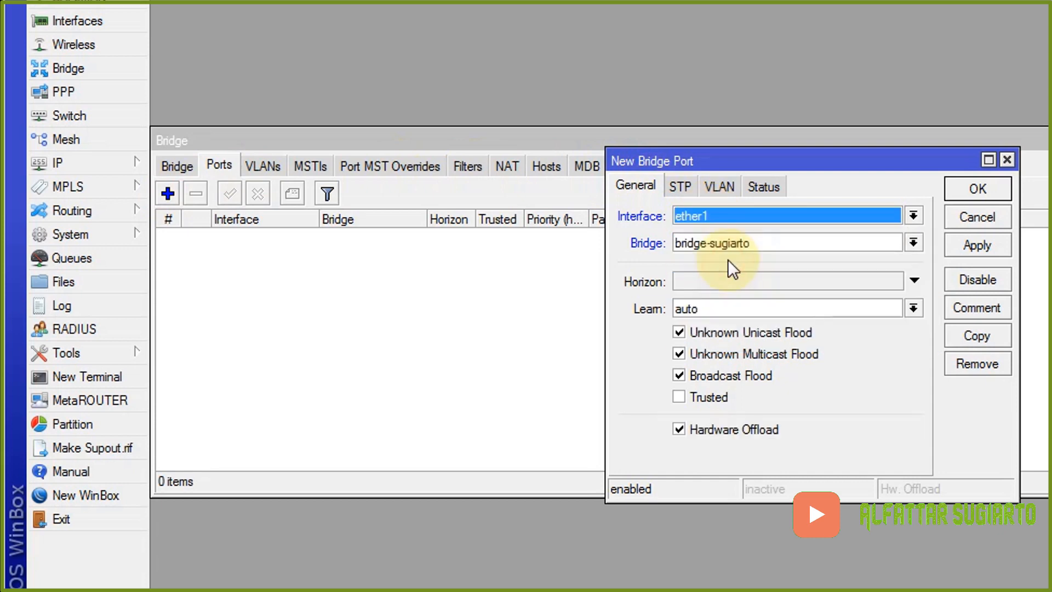
pyautogui.click(958, 244)
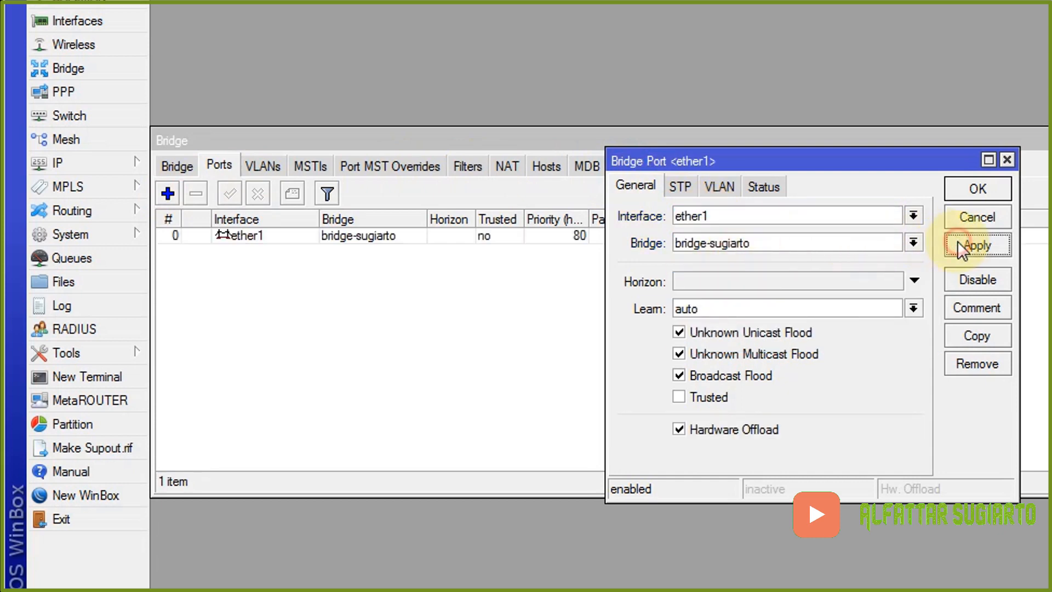
pyautogui.click(979, 192)
pyautogui.click(173, 192)
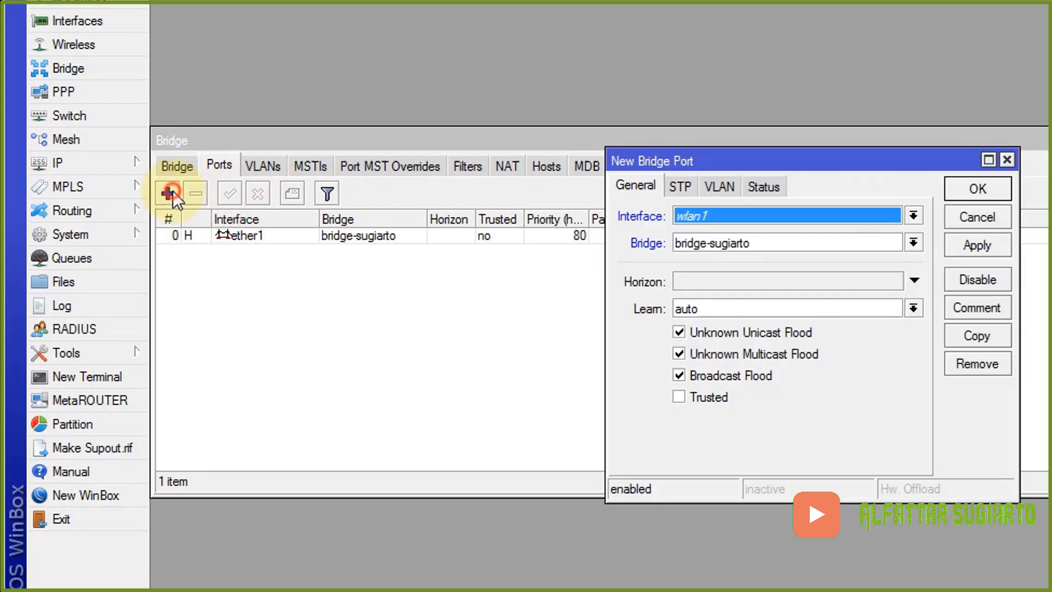
pyautogui.click(774, 212)
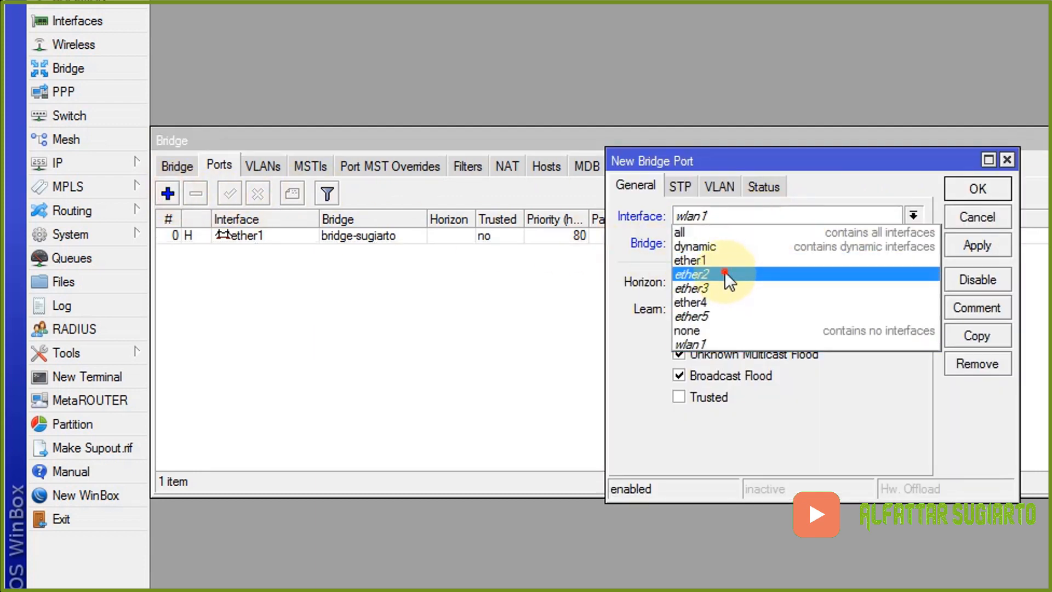
pyautogui.click(726, 274)
pyautogui.click(979, 187)
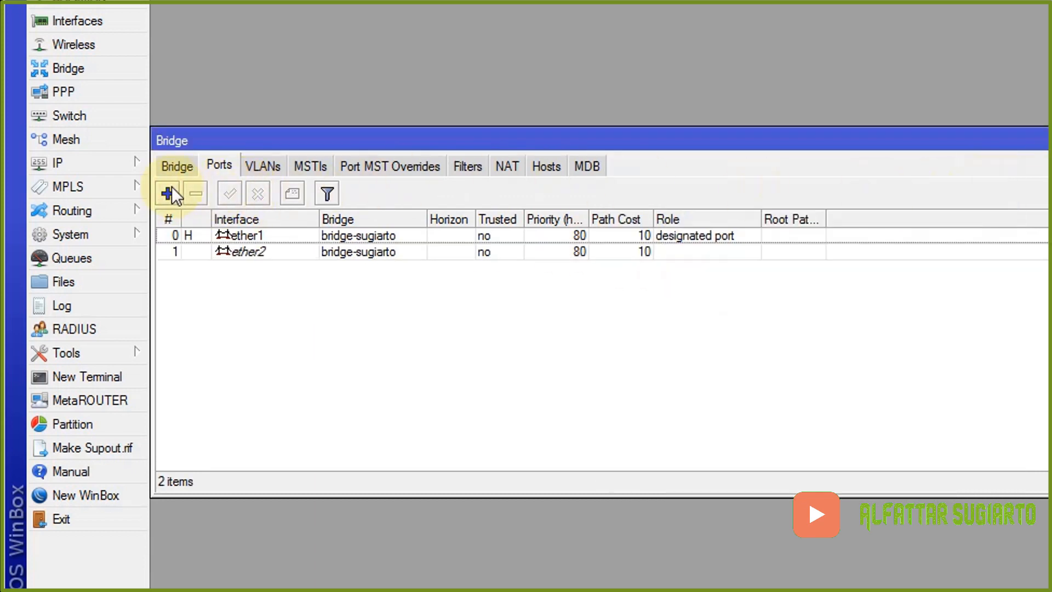
# - Add ether3 as a bridge-sugiarto port and close the Bridge window
pyautogui.click(168, 192)
pyautogui.click(712, 216)
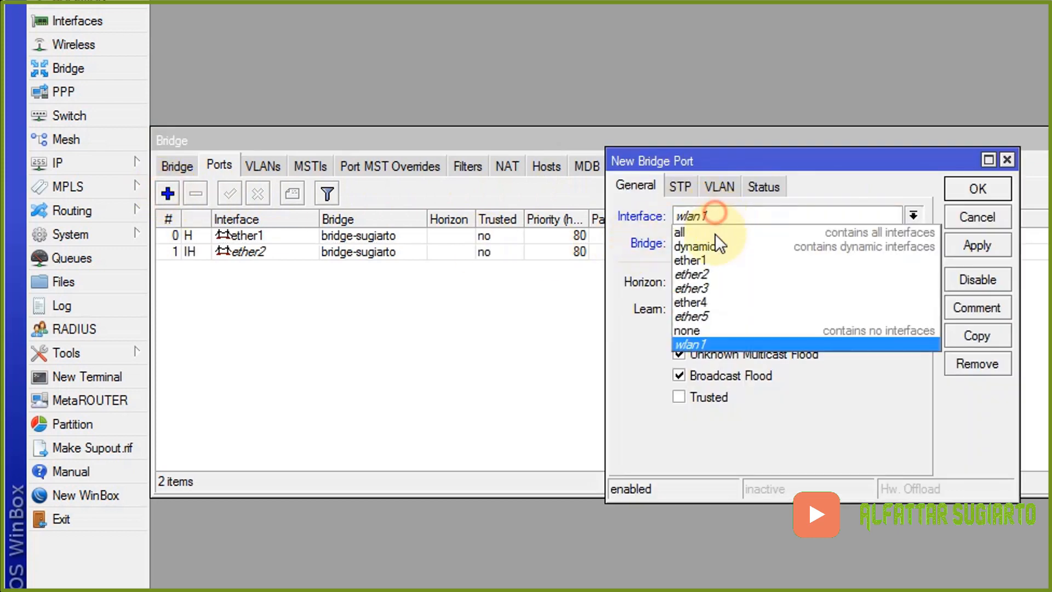
pyautogui.click(721, 285)
pyautogui.click(975, 191)
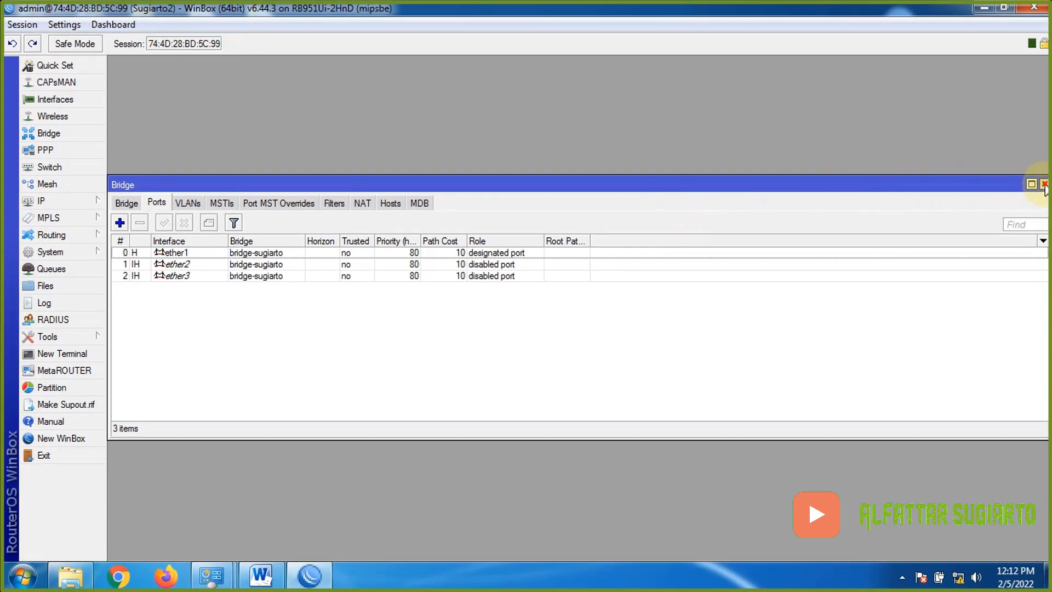
pyautogui.click(1043, 184)
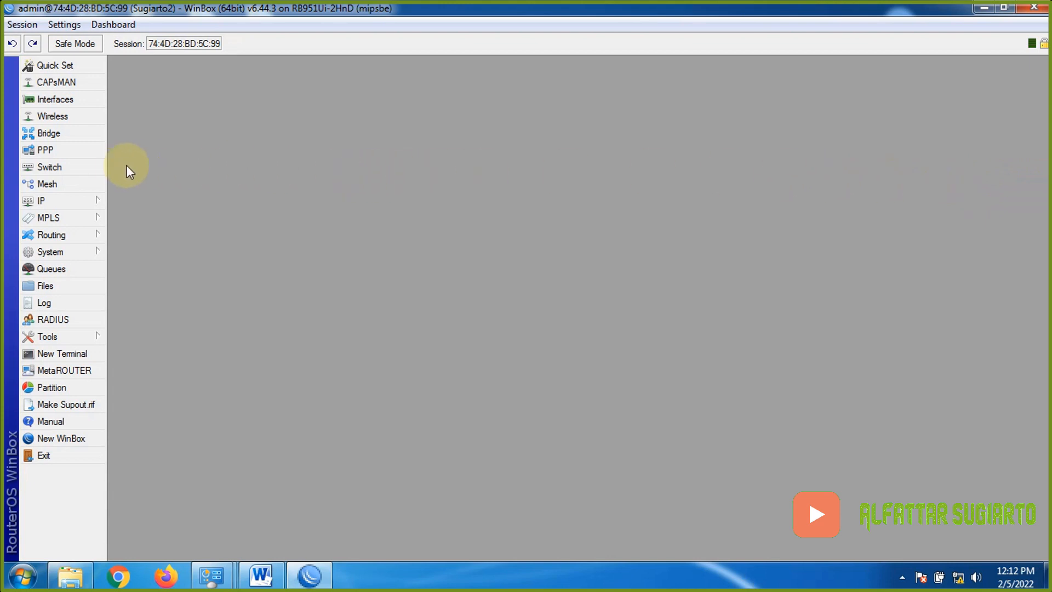
# - In Switch > VLAN, create VLAN ID 10 with member ports ether1 and ether2
pyautogui.click(88, 170)
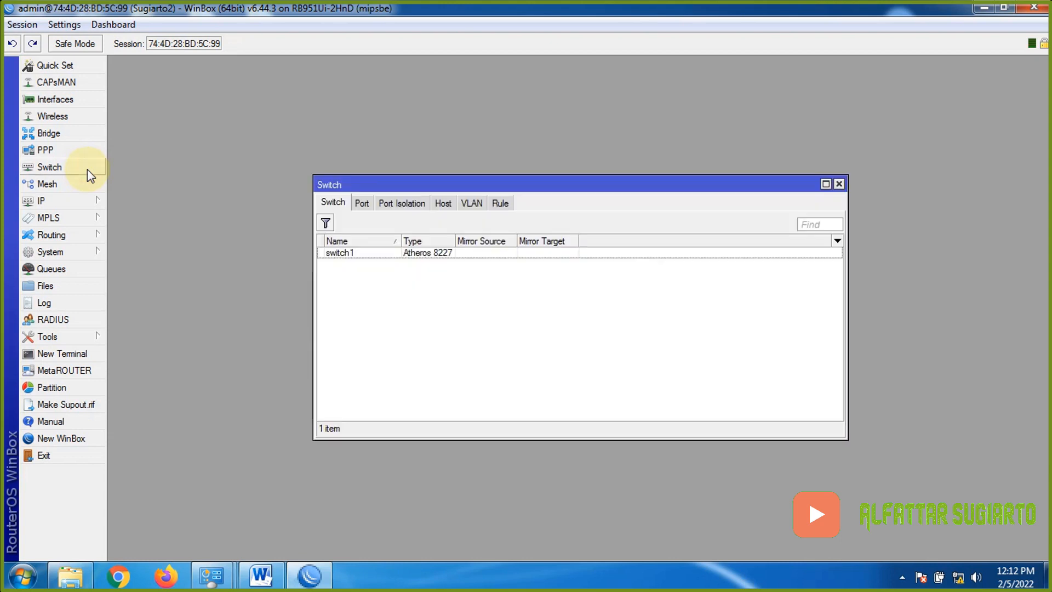
pyautogui.click(479, 209)
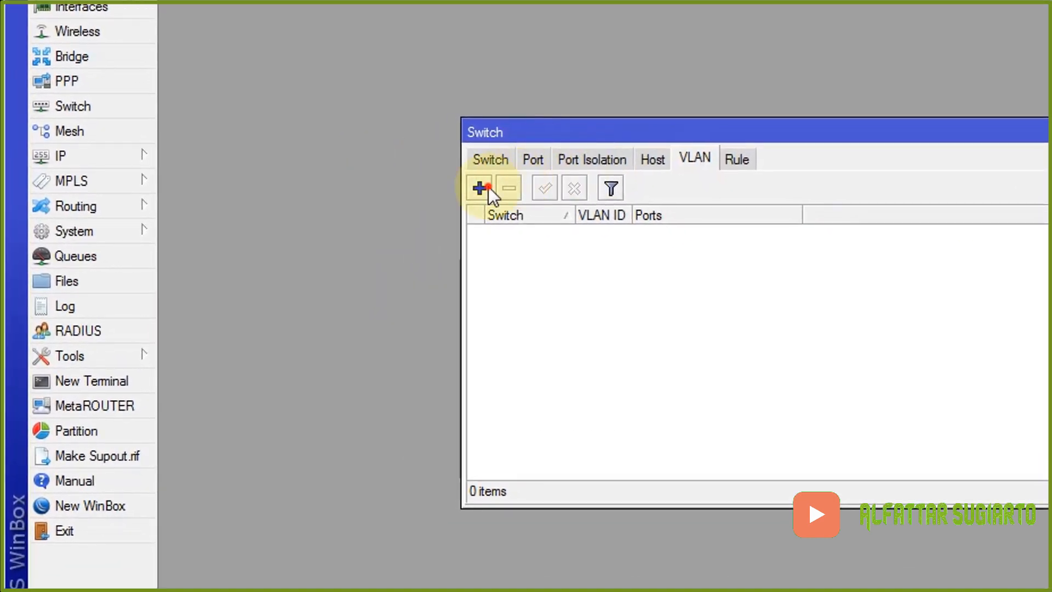
pyautogui.click(488, 187)
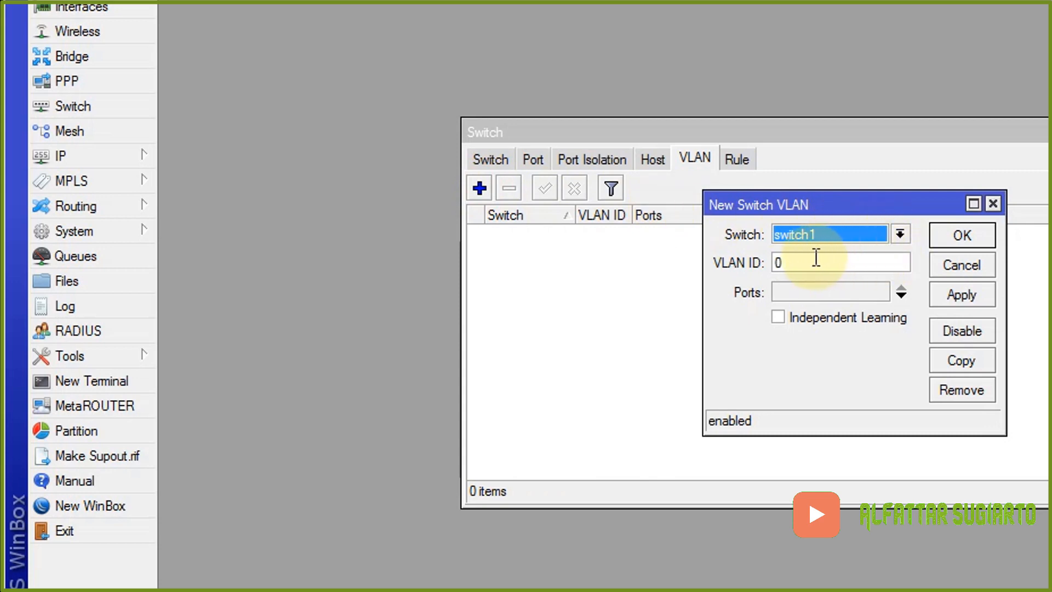
pyautogui.moveTo(782, 263); pyautogui.dragTo(768, 262)
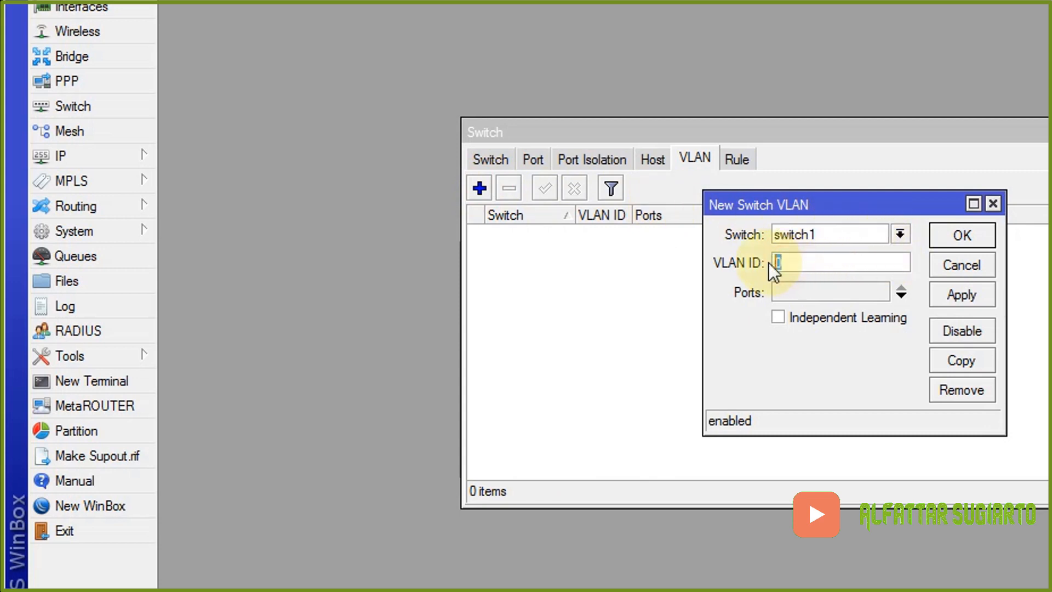
pyautogui.write('10')
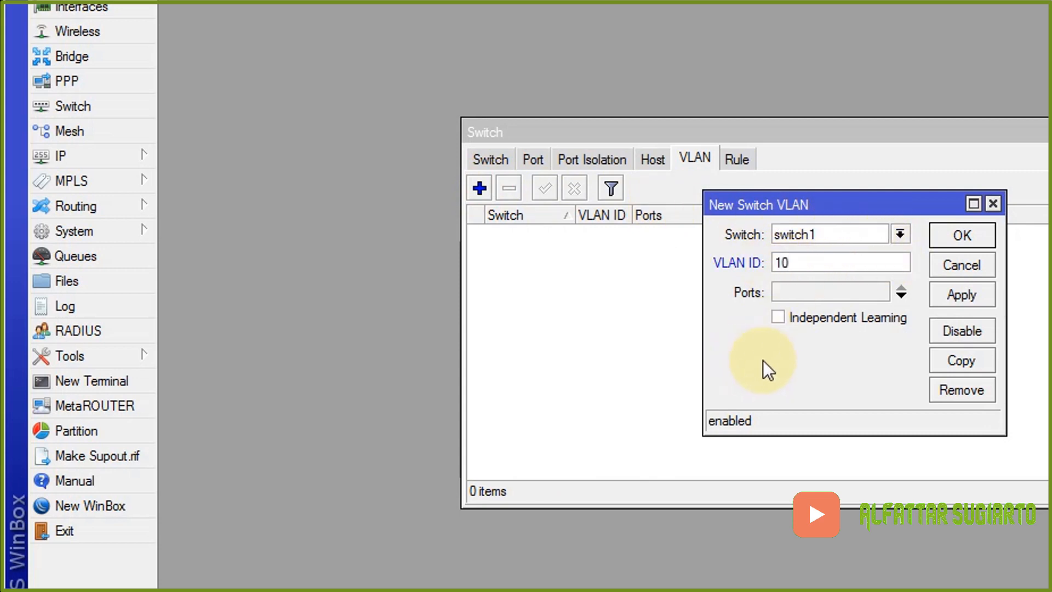
pyautogui.click(900, 292)
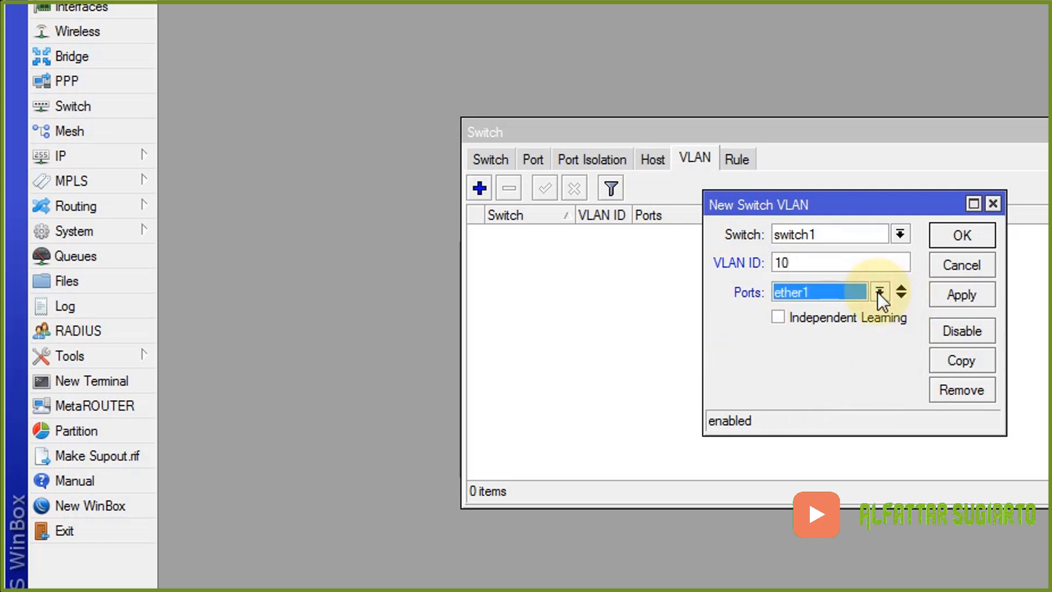
pyautogui.click(899, 293)
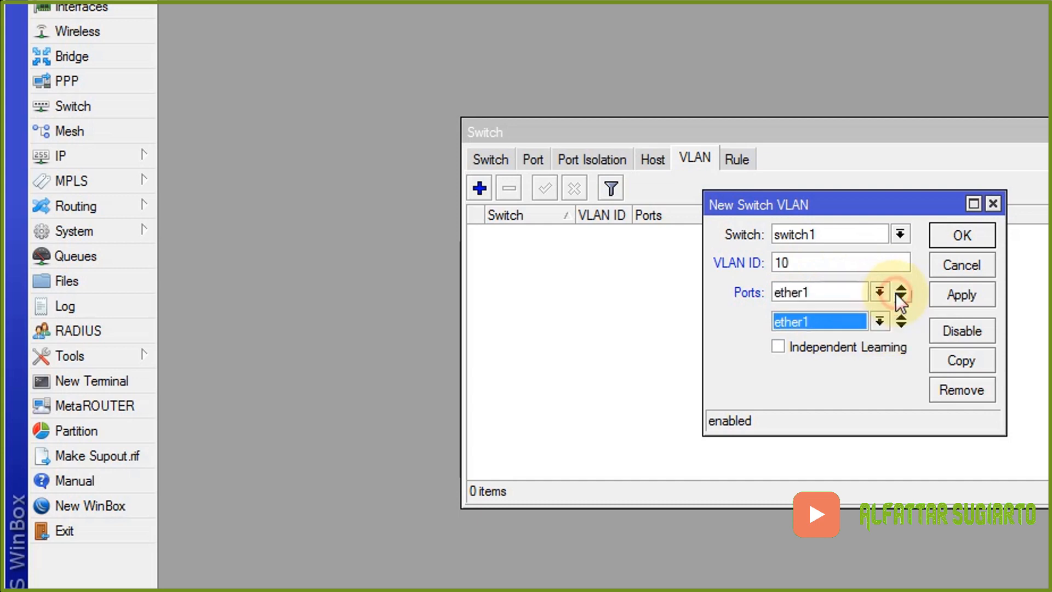
pyautogui.click(877, 322)
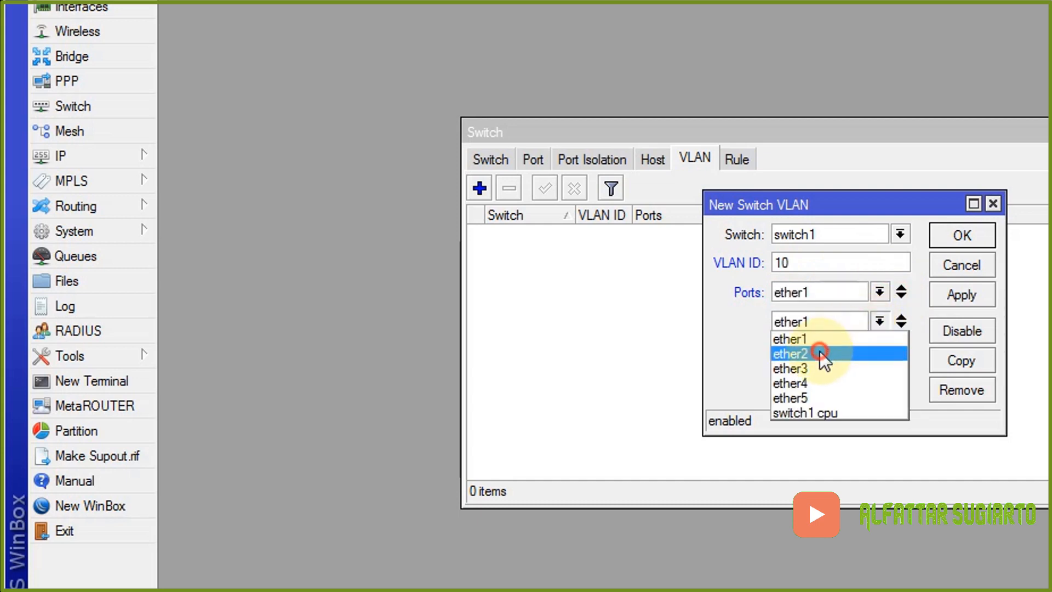
pyautogui.click(822, 354)
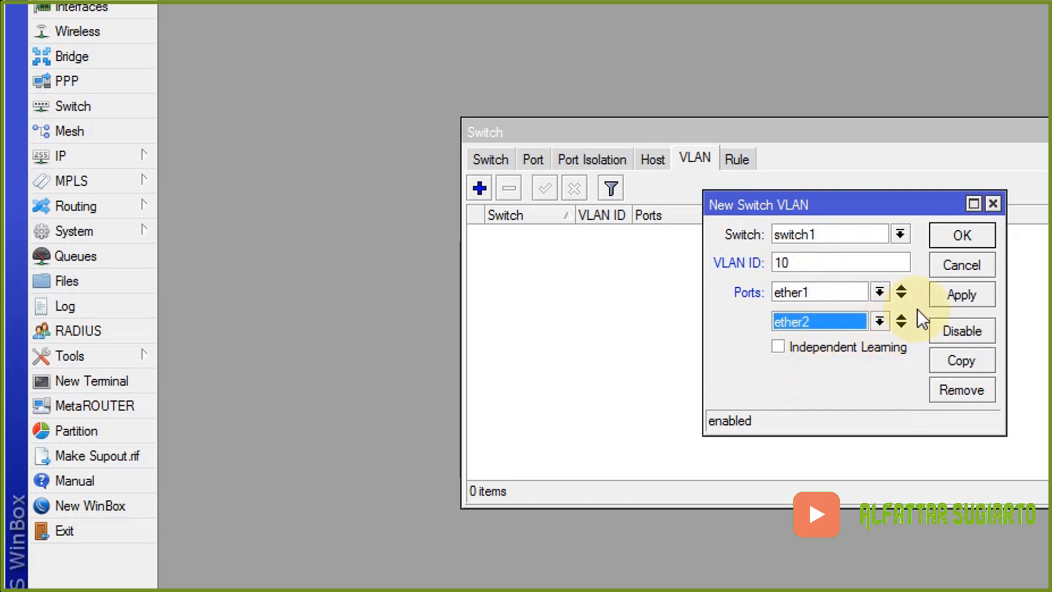
pyautogui.click(956, 293)
pyautogui.click(964, 236)
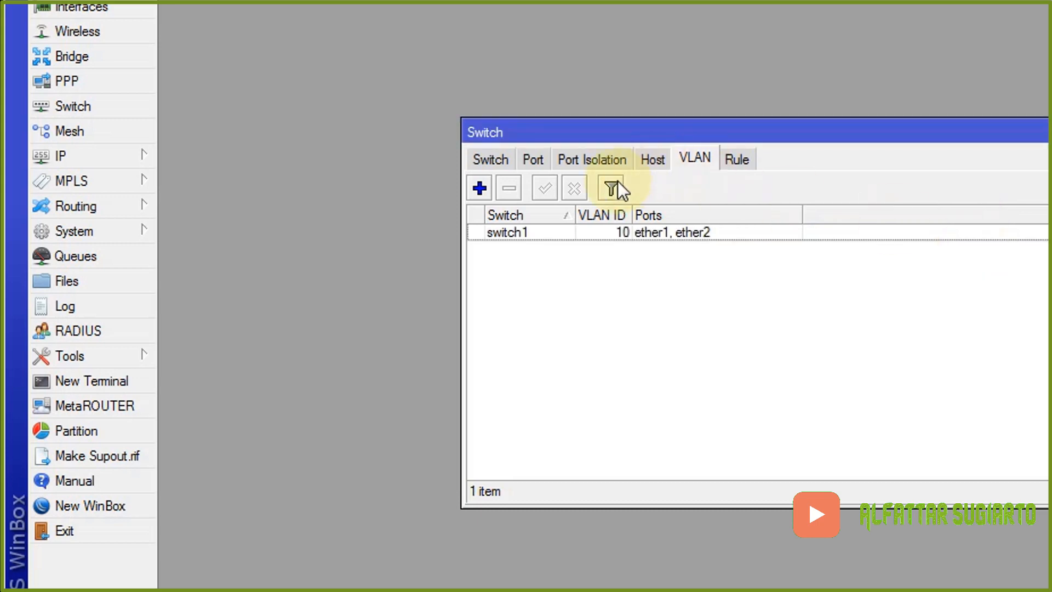
pyautogui.click(480, 187)
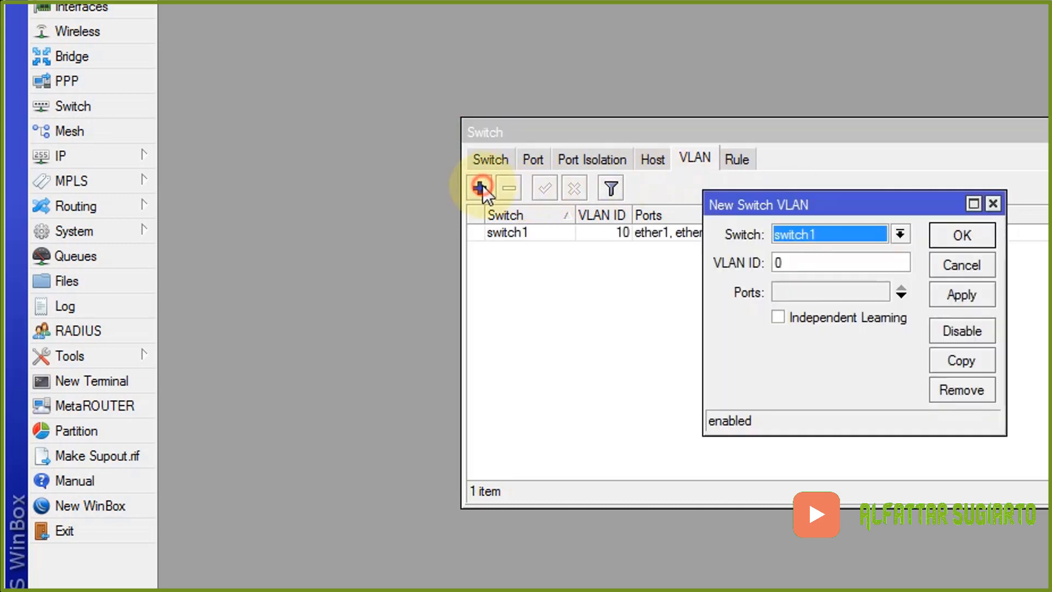
# - Save switch VLAN ID 20 with member ports ether1 and ether3, then show the switch Port list
pyautogui.click(824, 263)
pyautogui.press('BackSpace')
pyautogui.write('20')
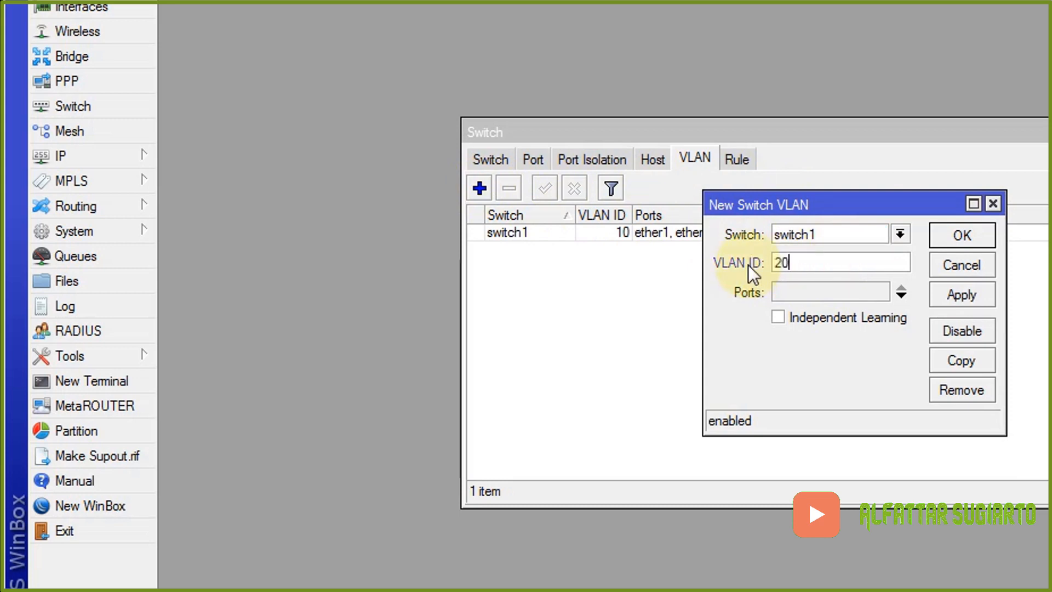
pyautogui.click(899, 296)
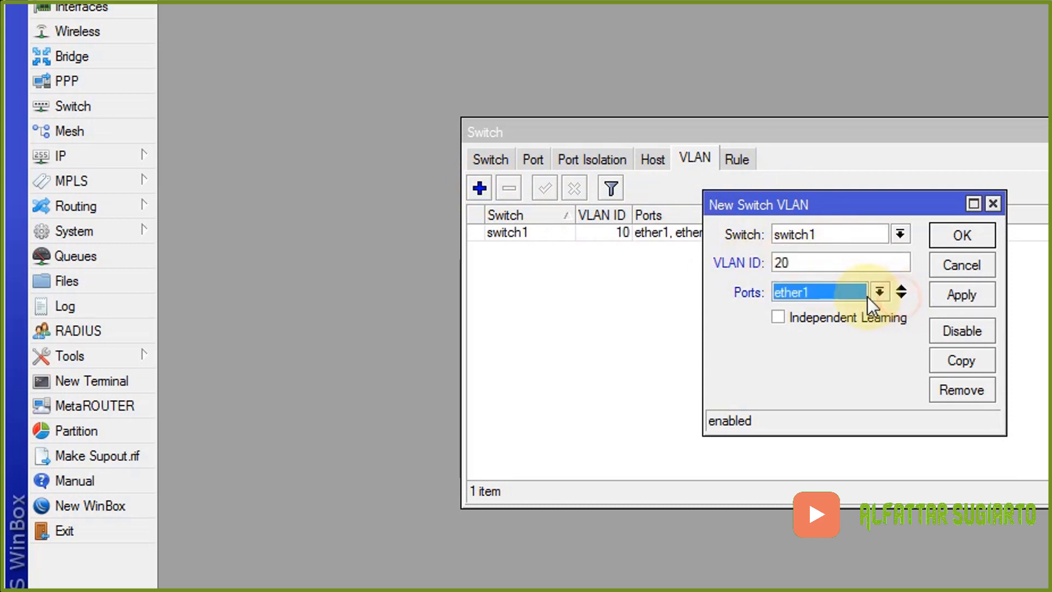
pyautogui.click(878, 291)
pyautogui.click(840, 309)
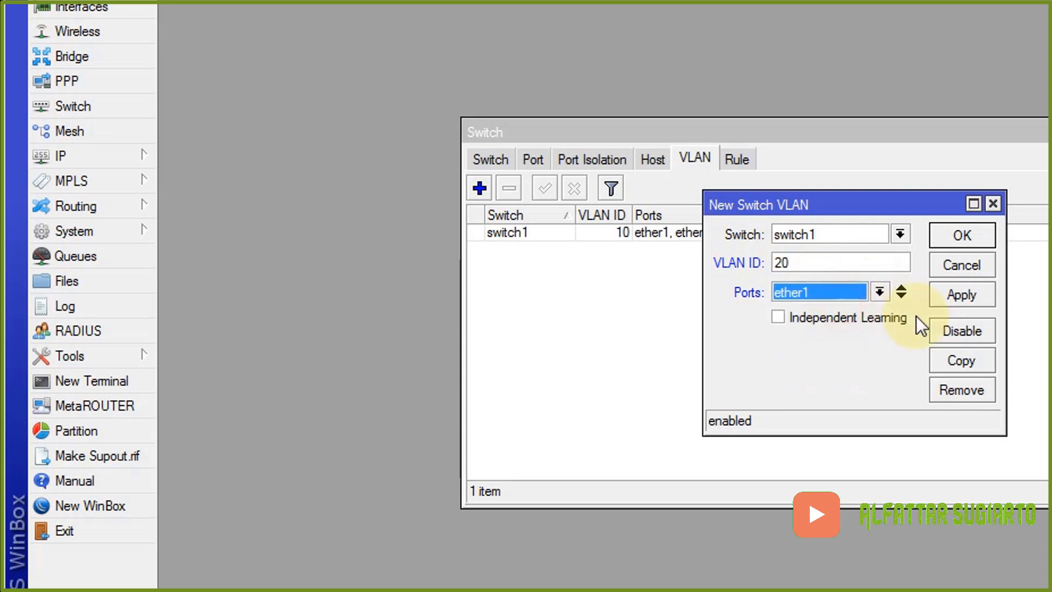
pyautogui.click(901, 291)
pyautogui.click(872, 323)
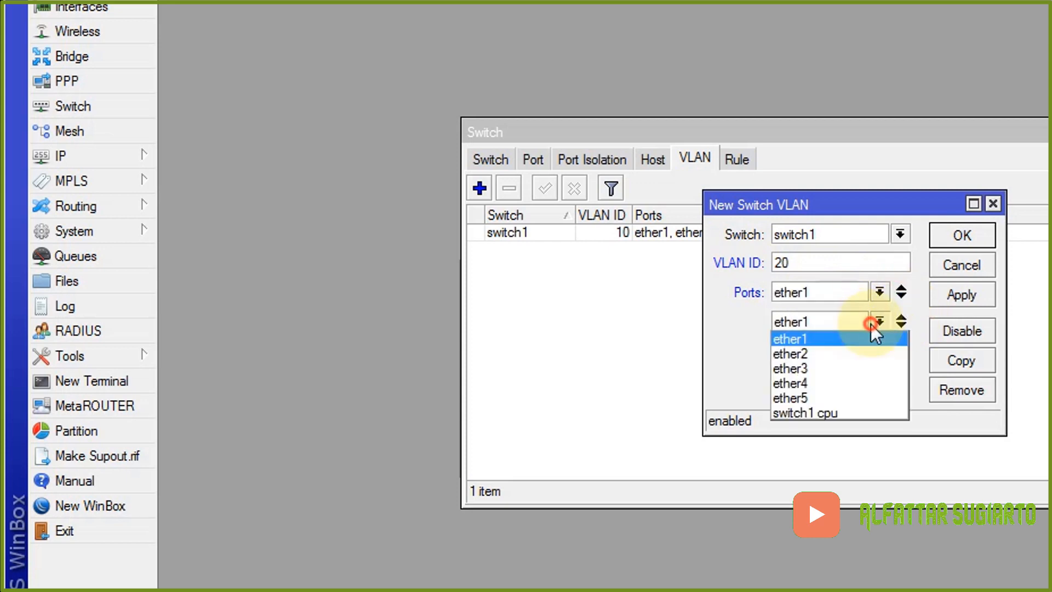
pyautogui.click(814, 368)
pyautogui.click(960, 294)
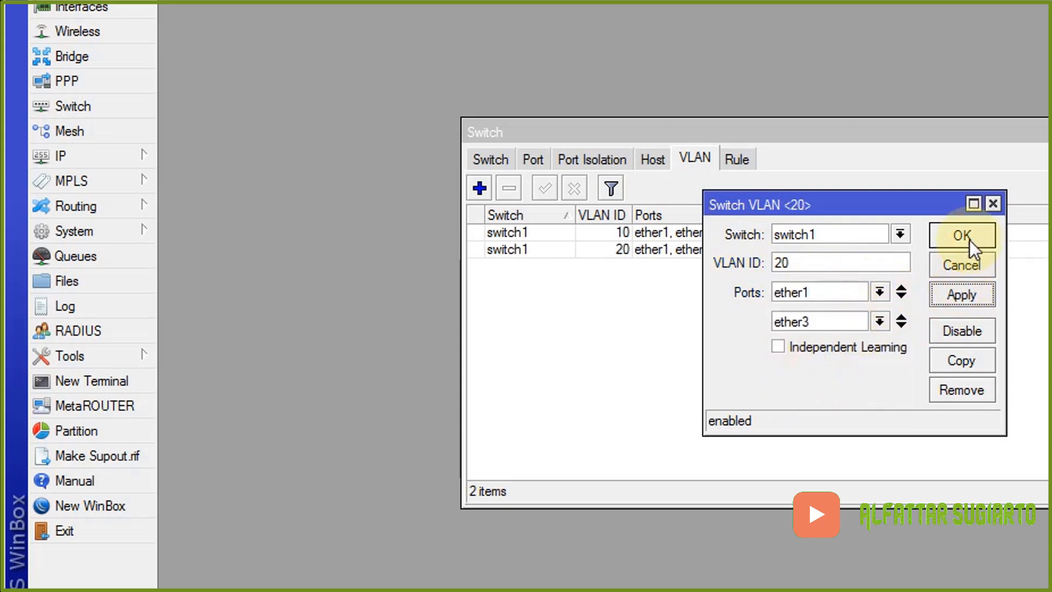
pyautogui.click(968, 237)
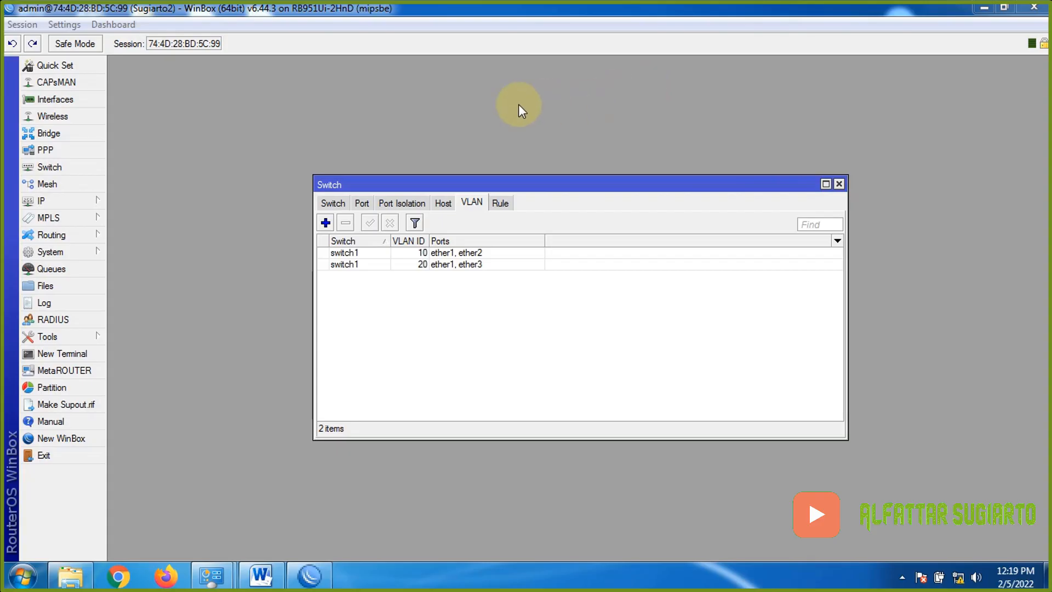
pyautogui.click(362, 203)
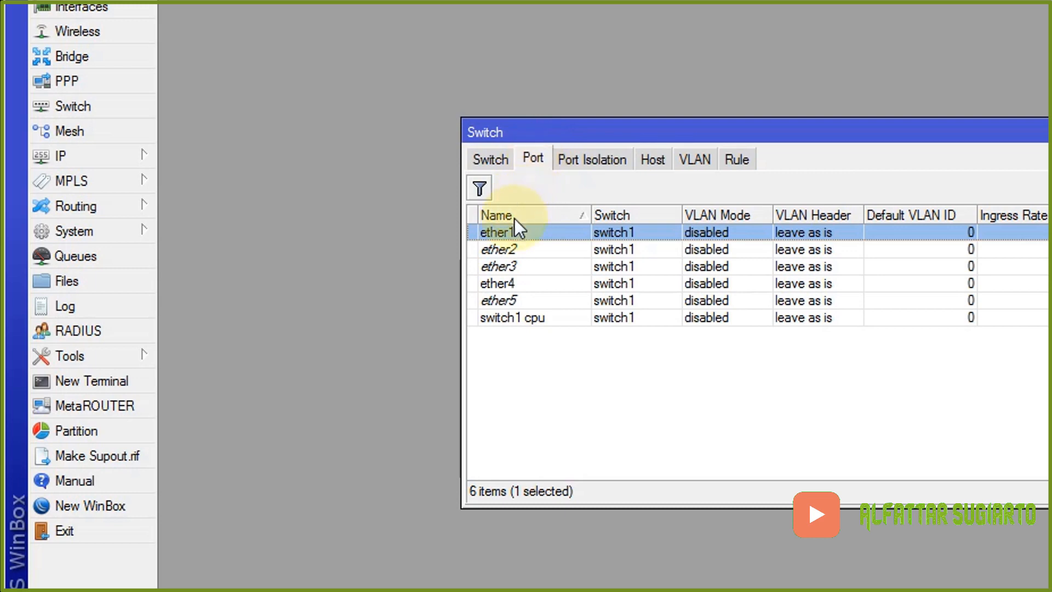
# - Set switch port ether1 to VLAN Mode secure and VLAN Header 'add if missing'
pyautogui.doubleClick(512, 232)
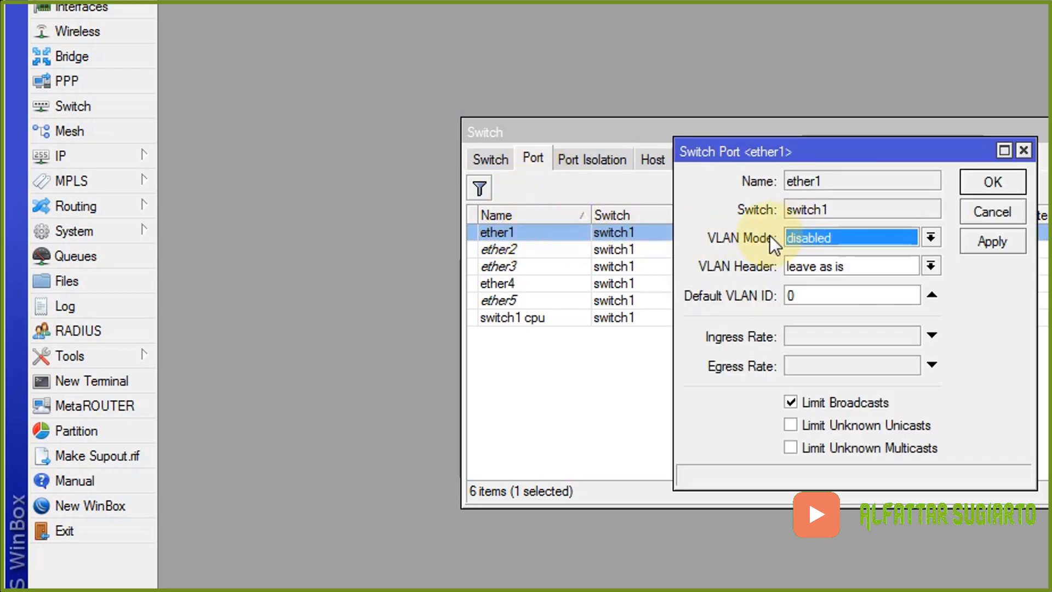
pyautogui.click(910, 234)
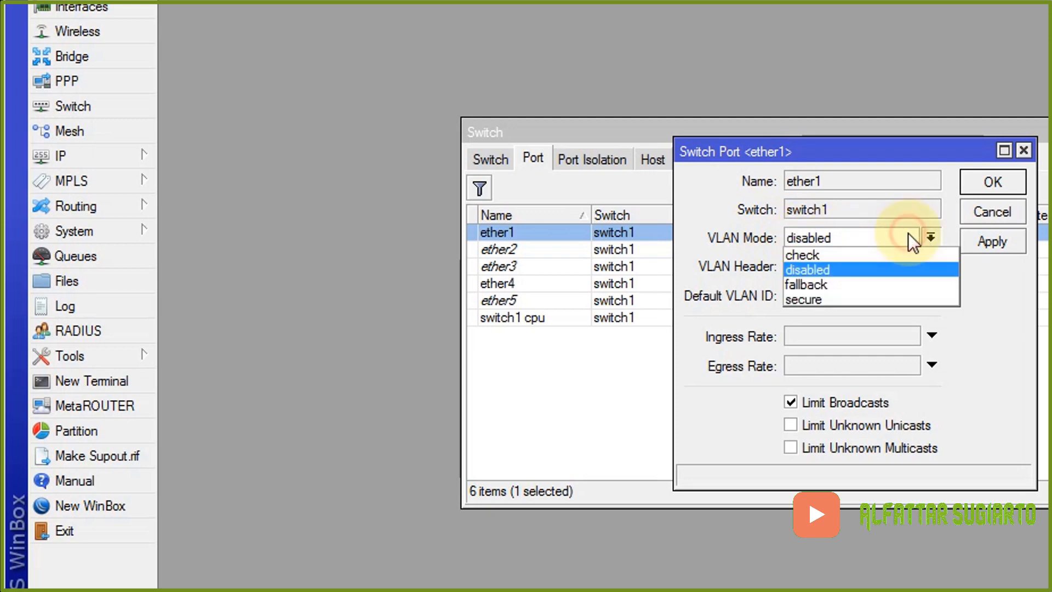
pyautogui.click(828, 296)
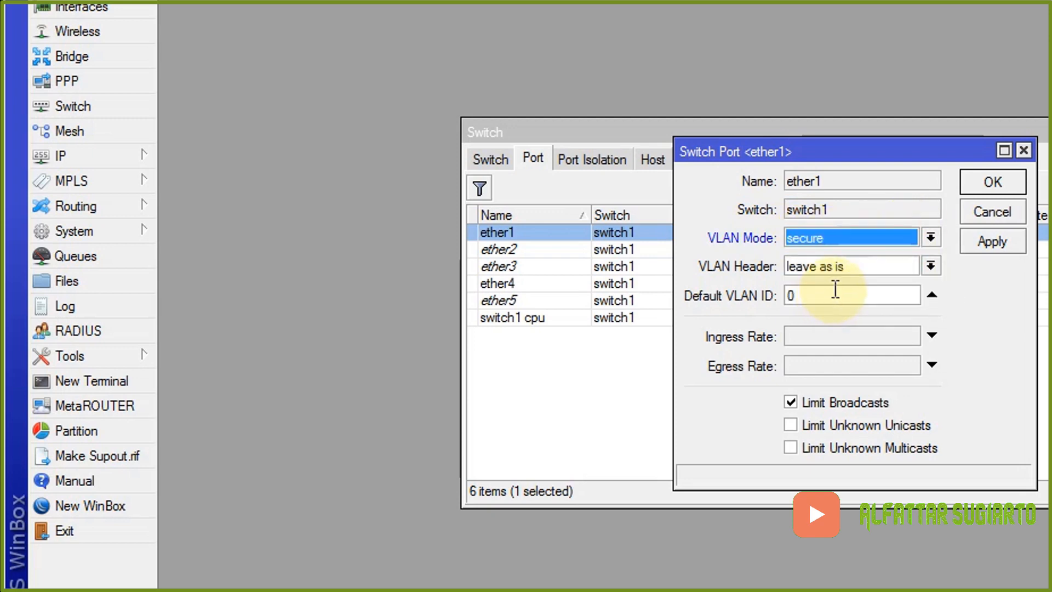
pyautogui.click(930, 267)
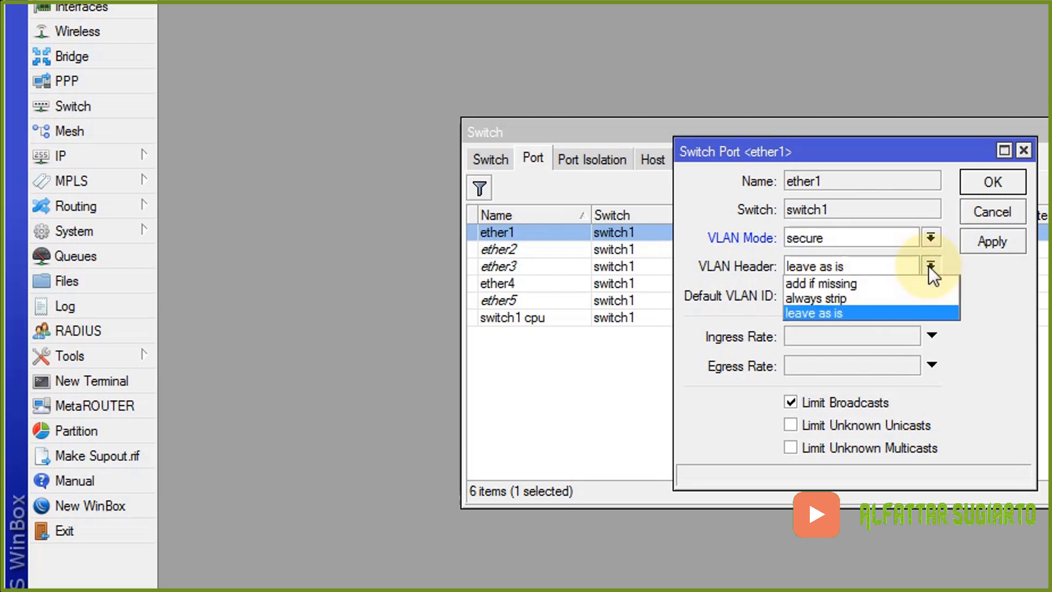
pyautogui.click(869, 283)
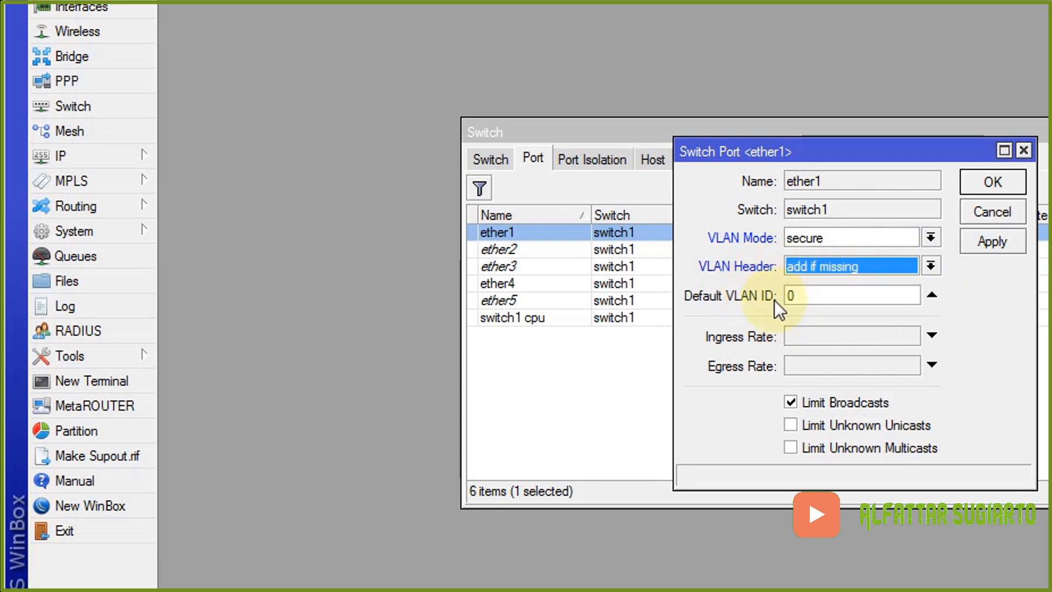
pyautogui.click(987, 242)
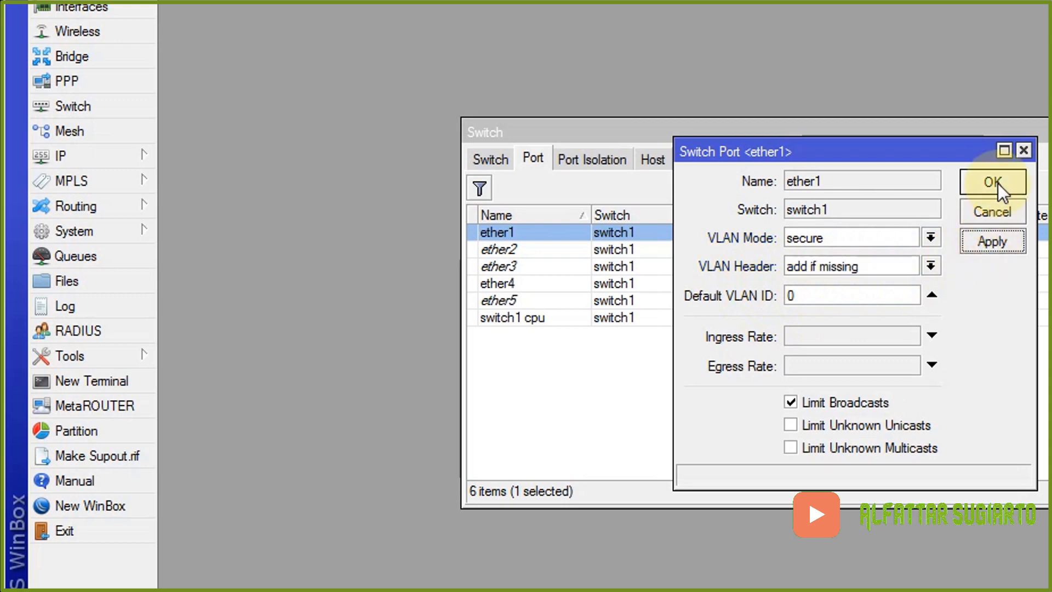
pyautogui.click(998, 182)
# - Give ether2 VLAN Mode secure, VLAN Header 'always strip' and Default VLAN ID 10
pyautogui.doubleClick(508, 247)
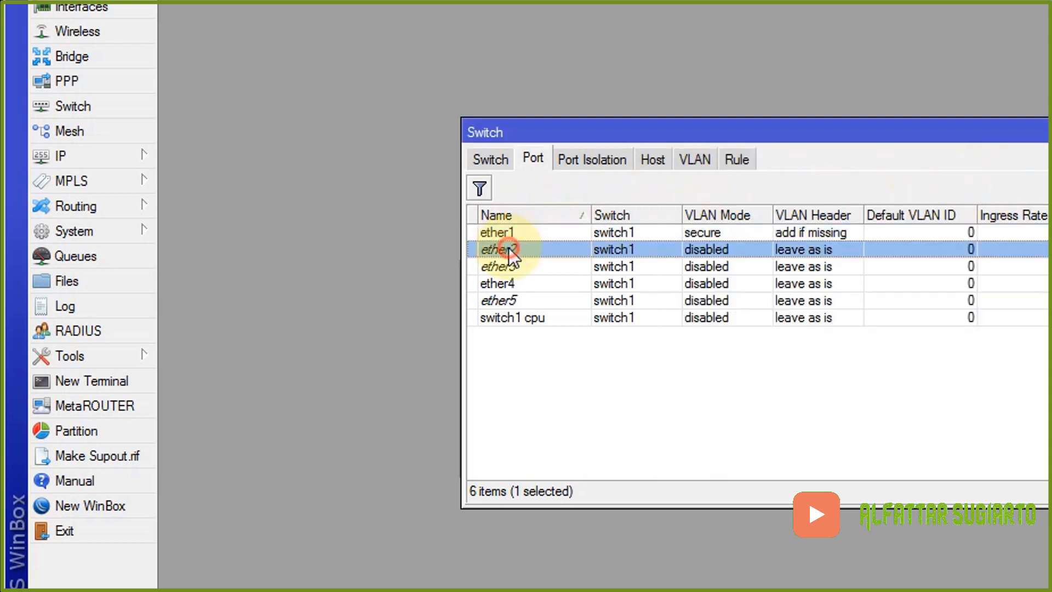
pyautogui.click(825, 235)
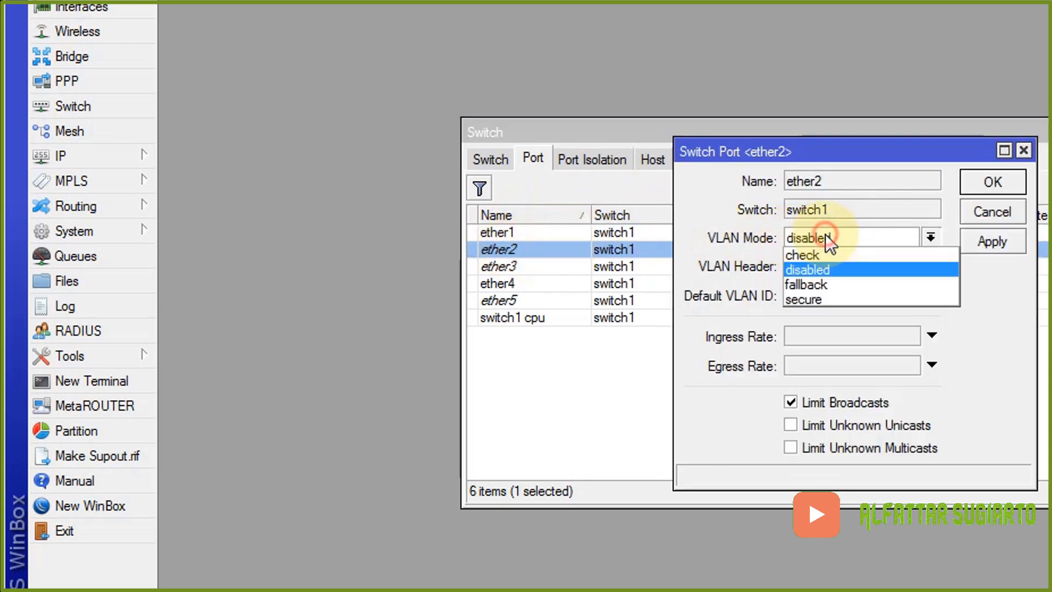
pyautogui.click(826, 299)
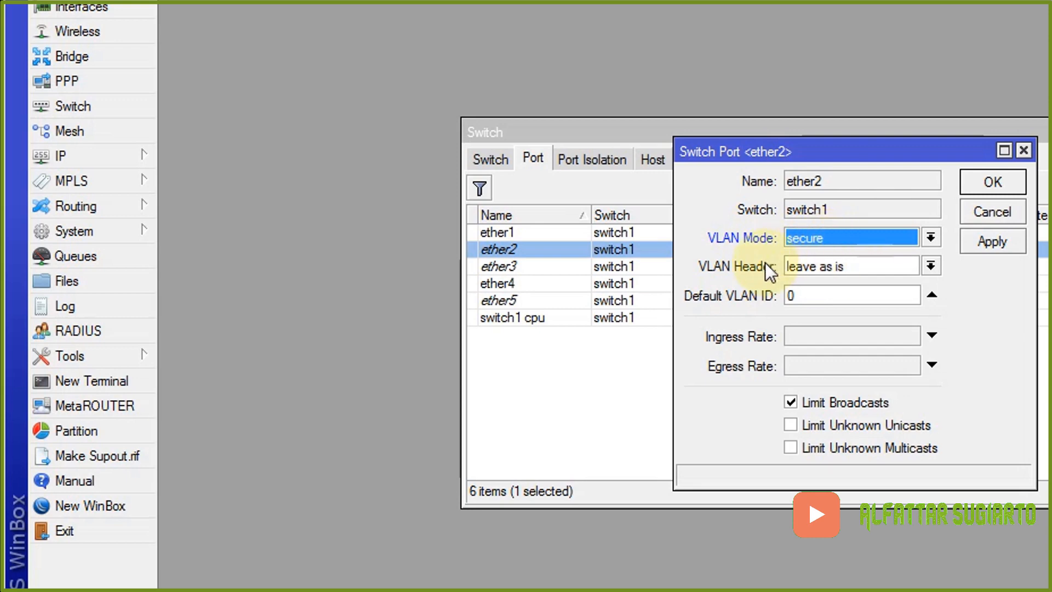
pyautogui.click(883, 265)
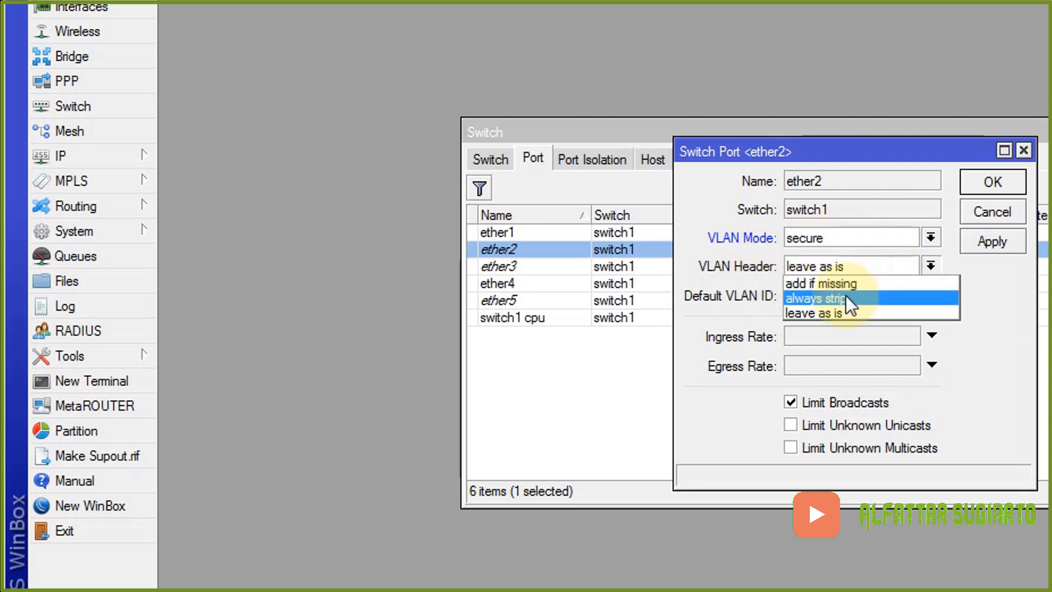
pyautogui.click(860, 298)
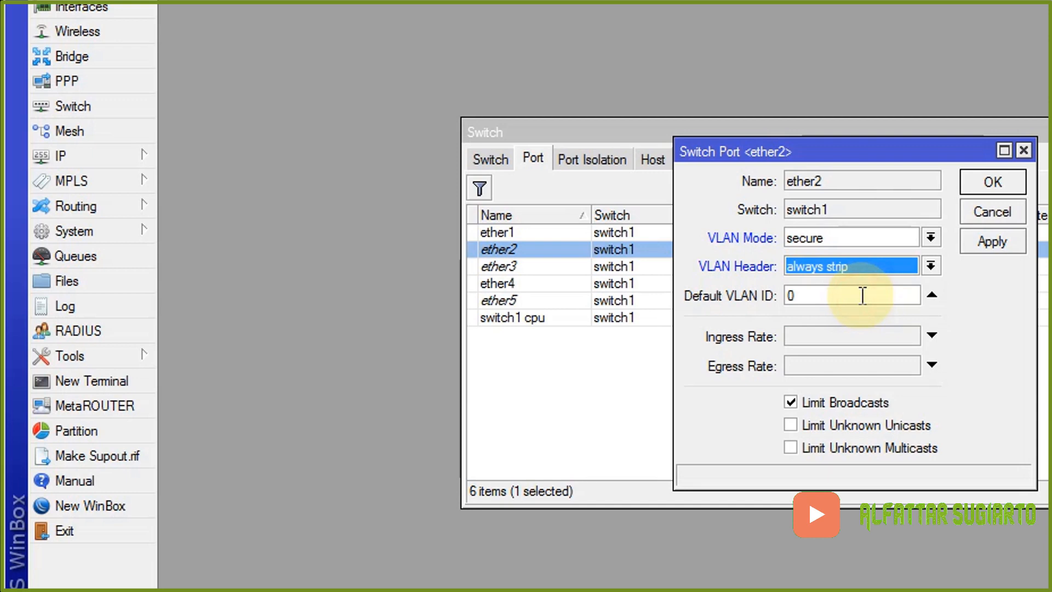
pyautogui.click(792, 295)
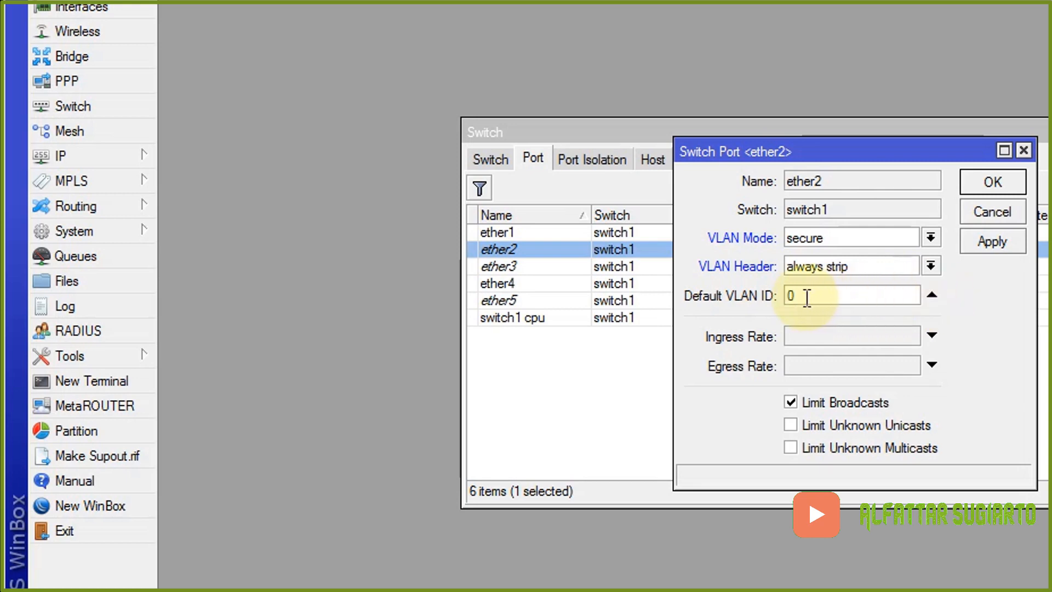
pyautogui.write('1')
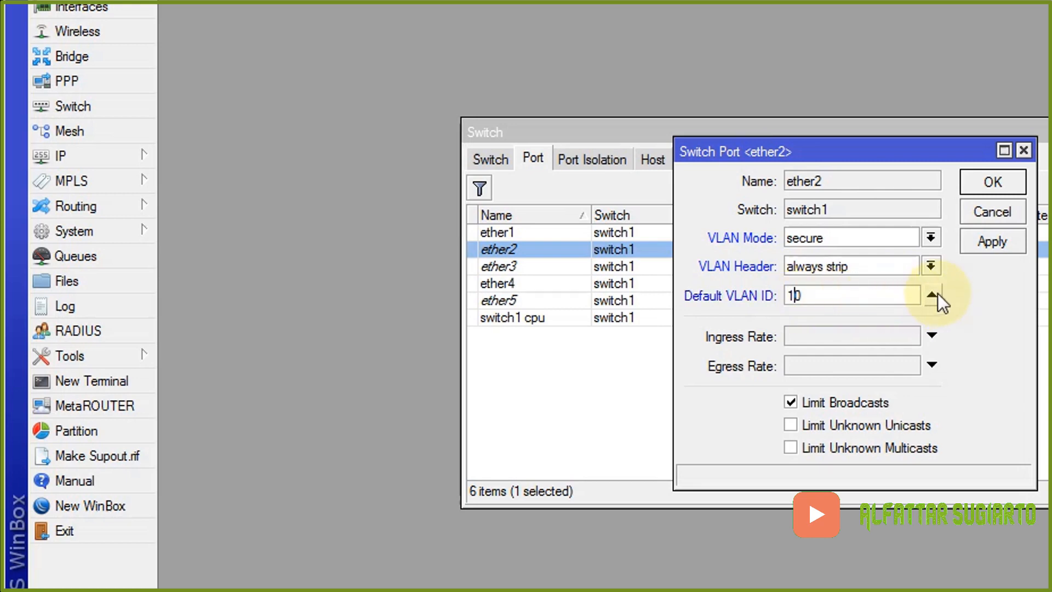
pyautogui.click(985, 244)
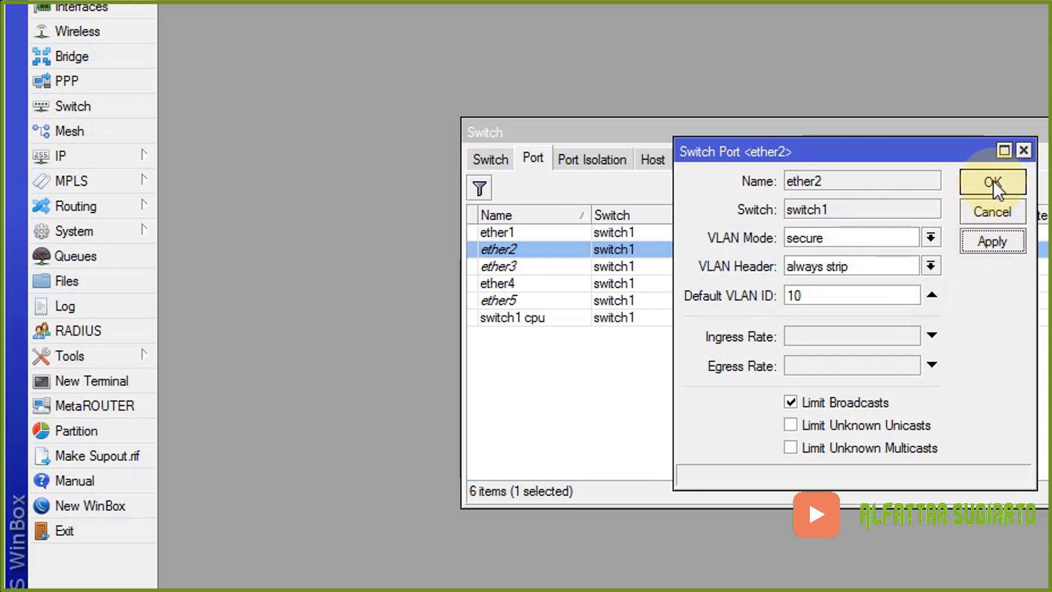
pyautogui.click(991, 182)
# - Give ether3 VLAN Mode secure, 'always strip' headers, Default VLAN ID 20, then close the Switch window
pyautogui.doubleClick(505, 265)
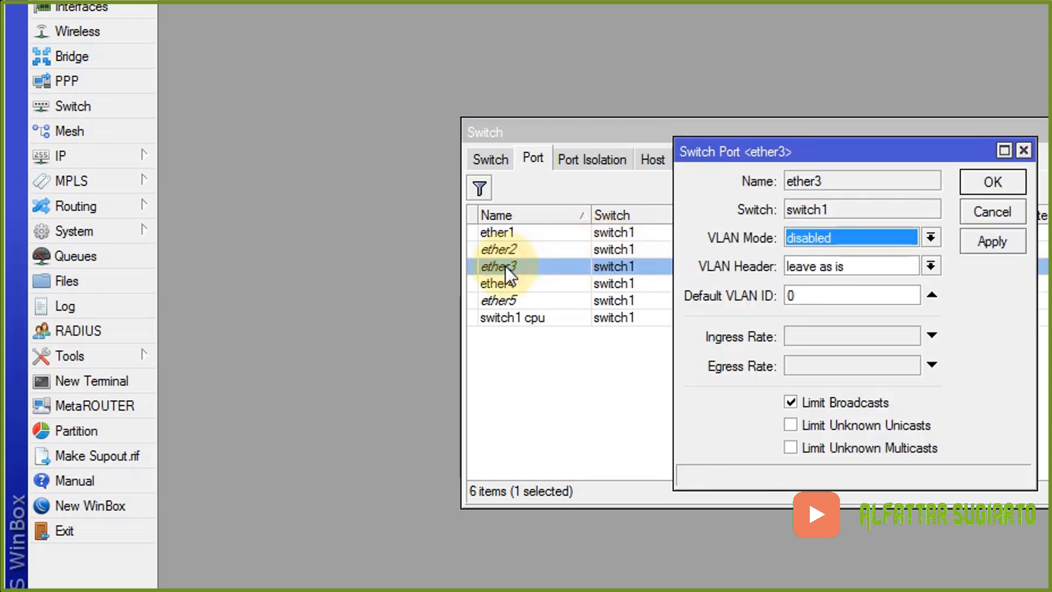
pyautogui.click(820, 237)
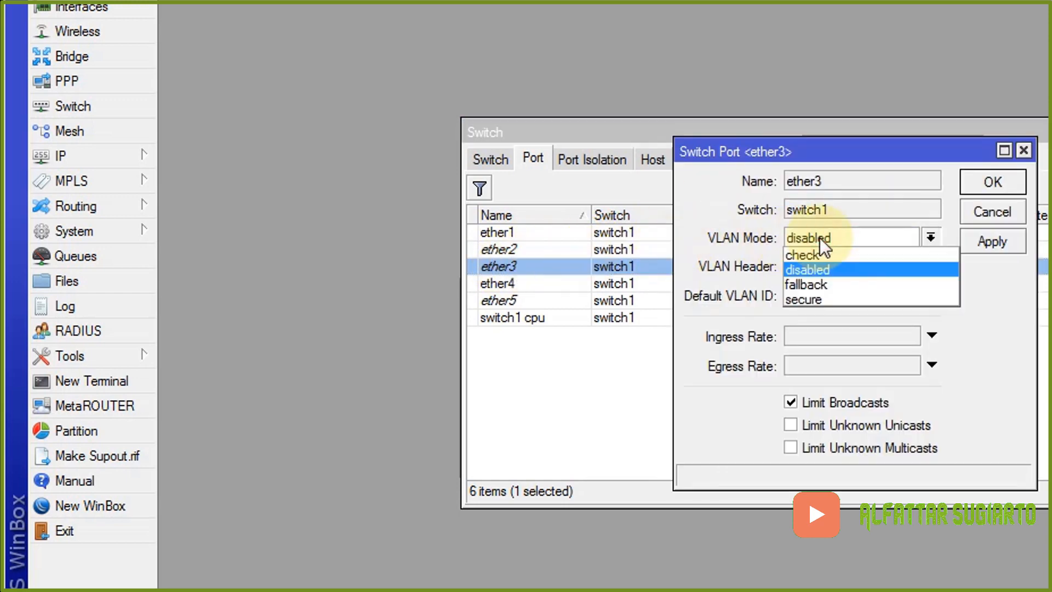
pyautogui.click(828, 298)
pyautogui.click(864, 263)
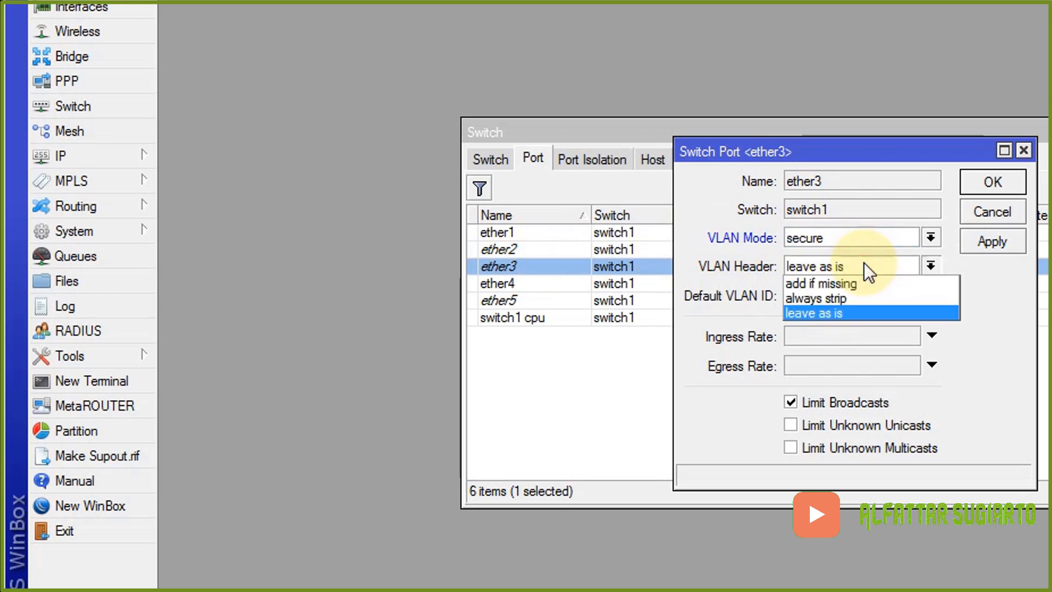
pyautogui.click(859, 297)
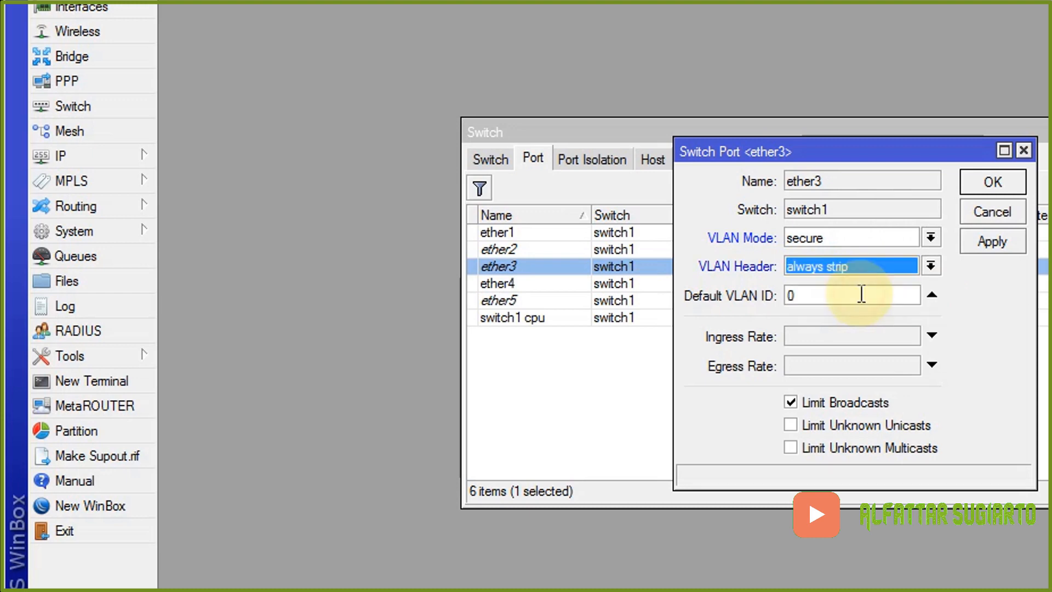
pyautogui.click(788, 295)
pyautogui.write('2')
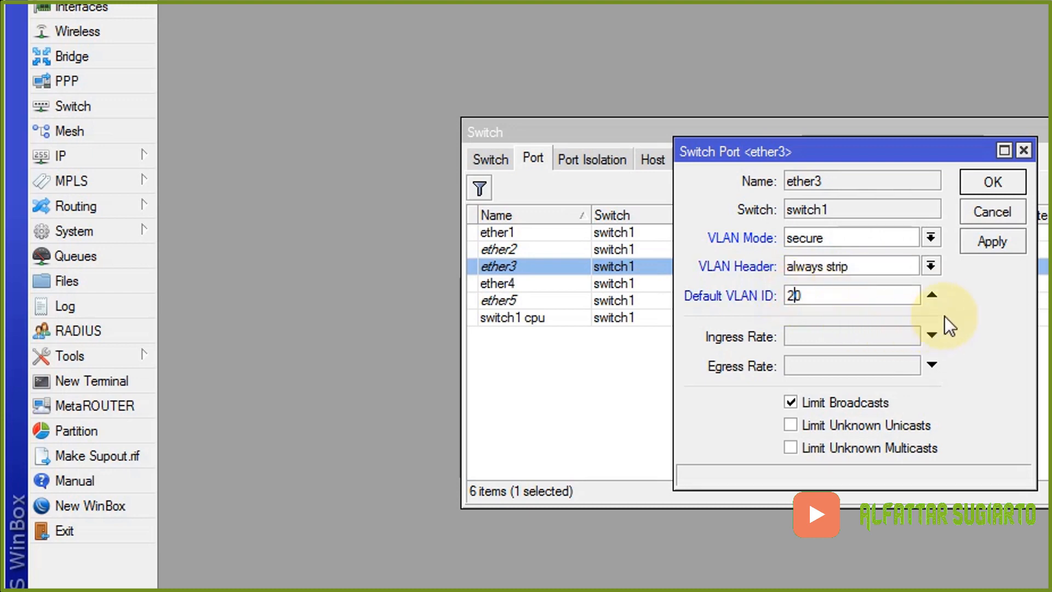
pyautogui.click(984, 247)
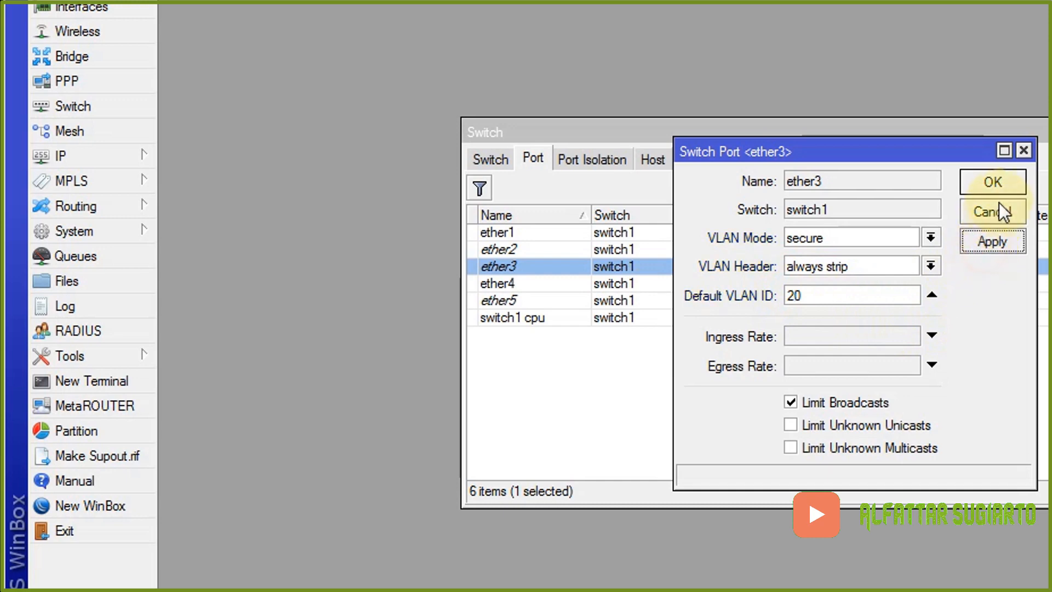
pyautogui.click(1004, 186)
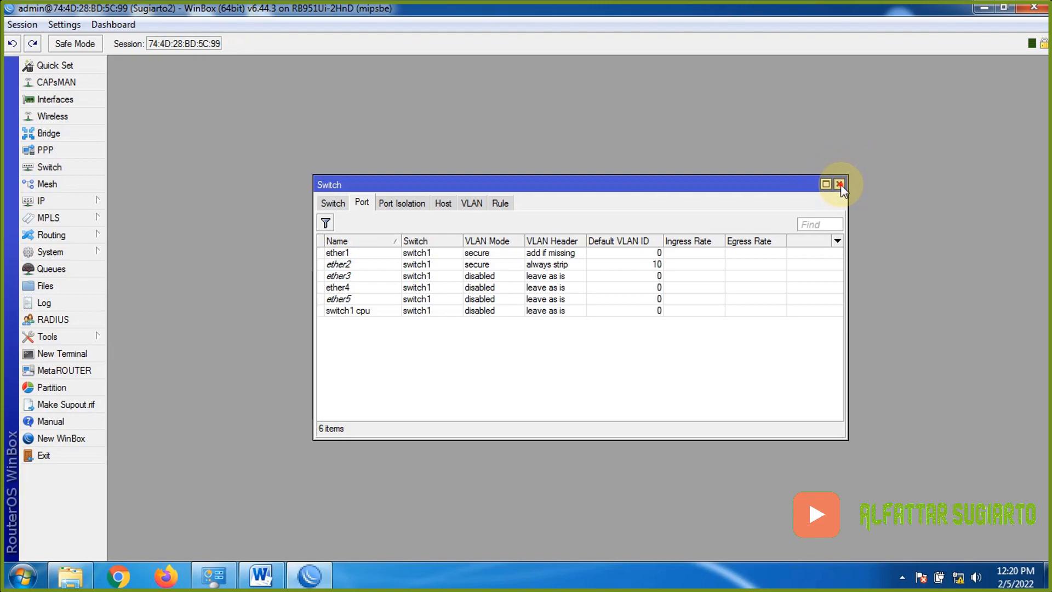
pyautogui.click(839, 184)
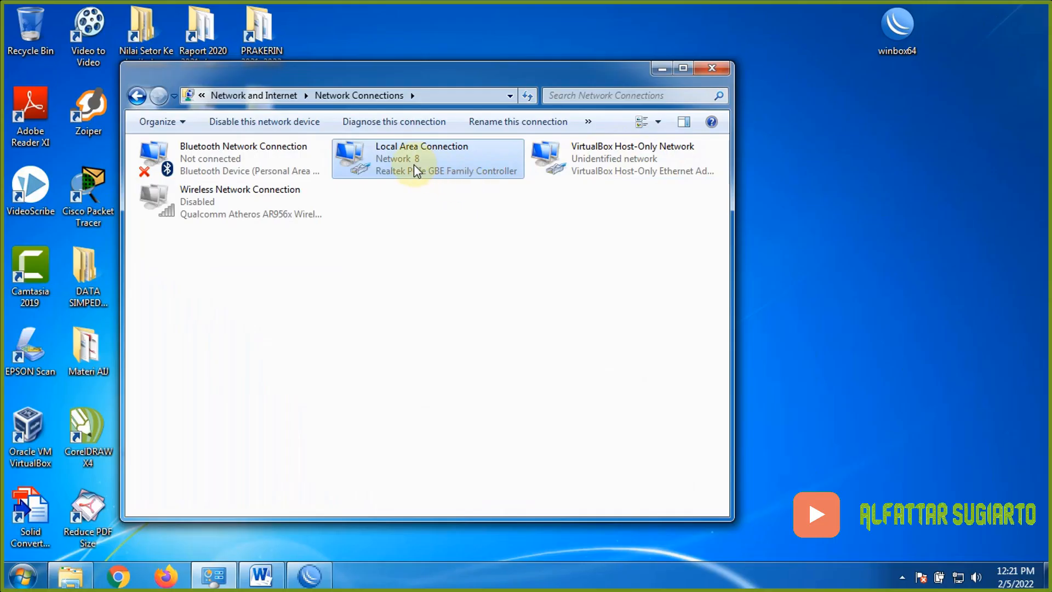
# - Check the Local Area Connection details show IPv4 192.168.10.2 from gateway 192.168.10.1
pyautogui.doubleClick(412, 164)
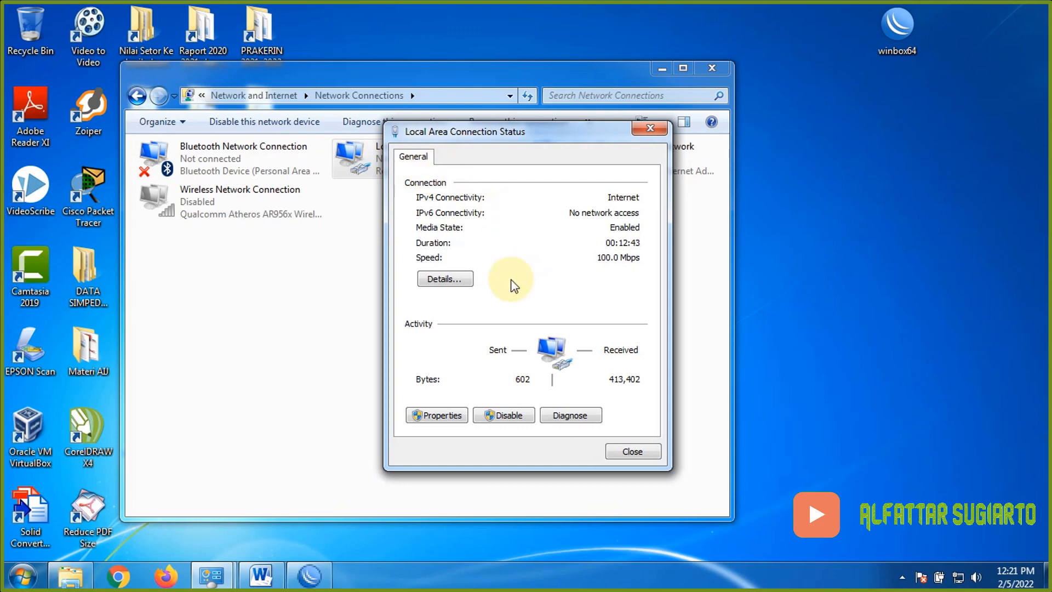
pyautogui.click(469, 280)
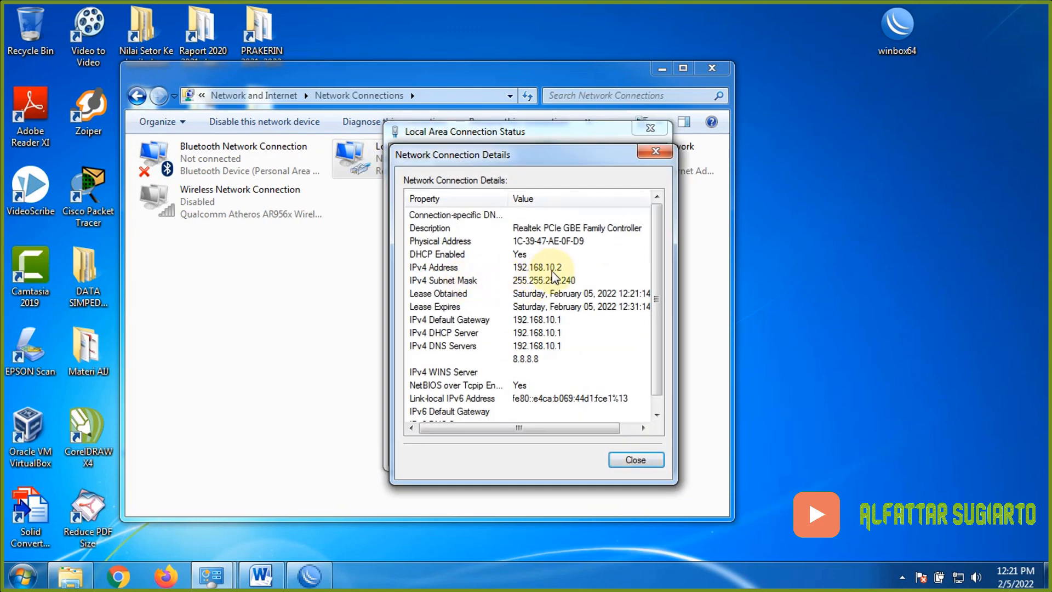
pyautogui.click(551, 268)
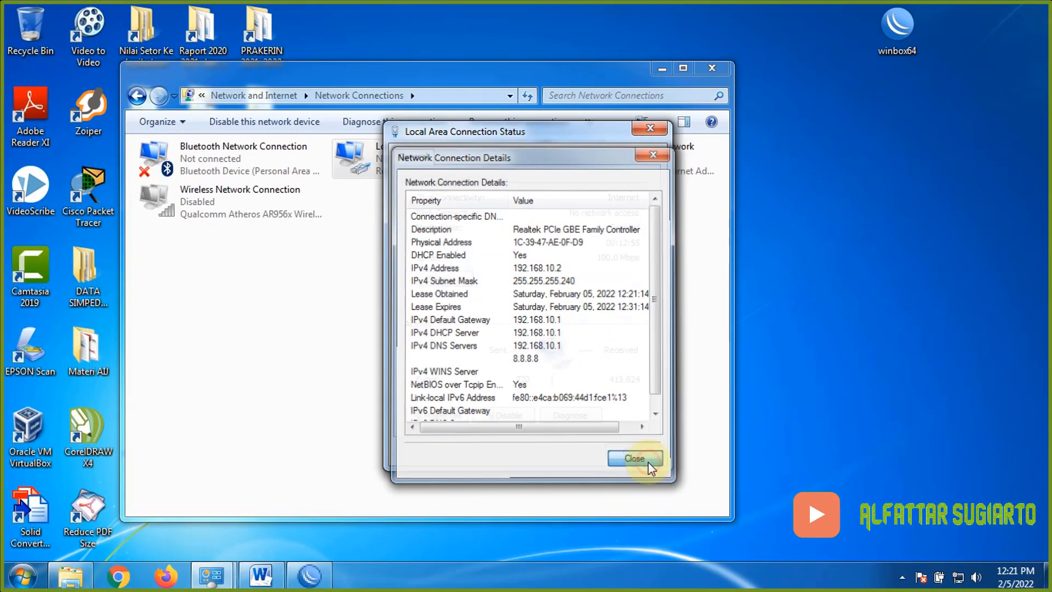
pyautogui.click(641, 455)
pyautogui.click(641, 453)
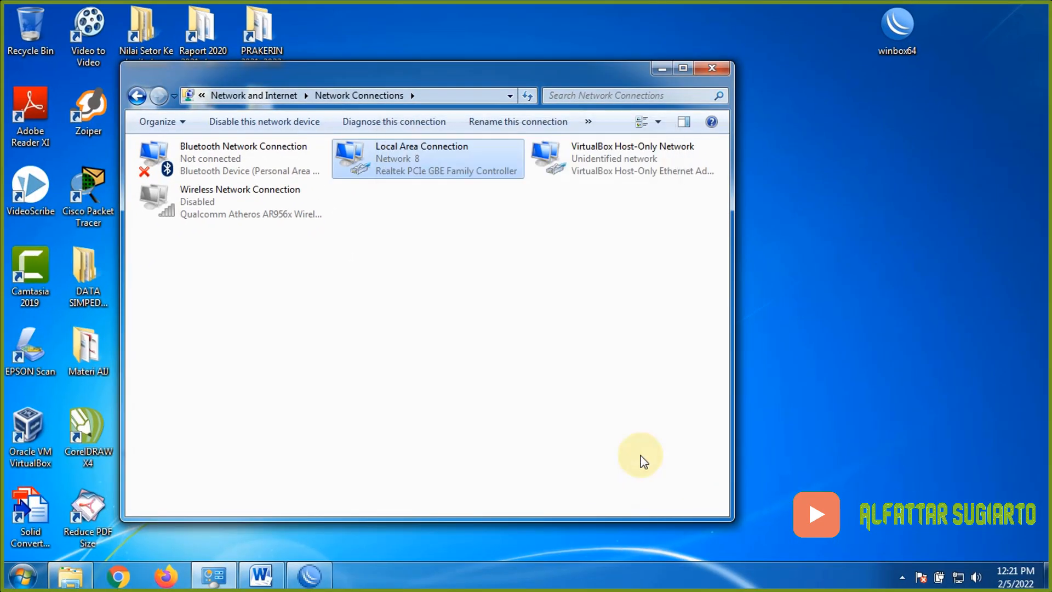
pyautogui.click(115, 576)
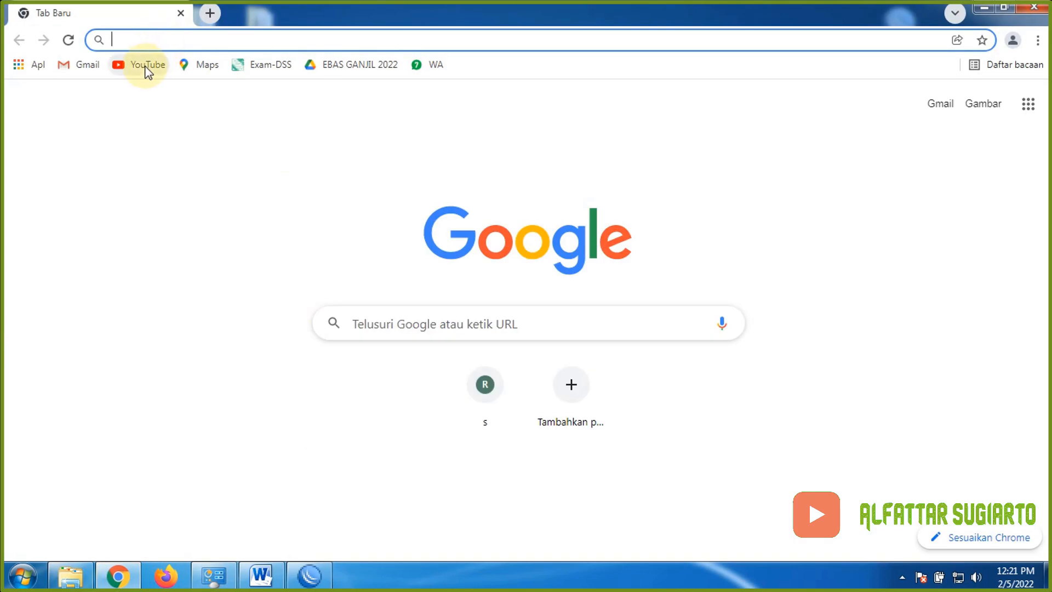
pyautogui.click(143, 66)
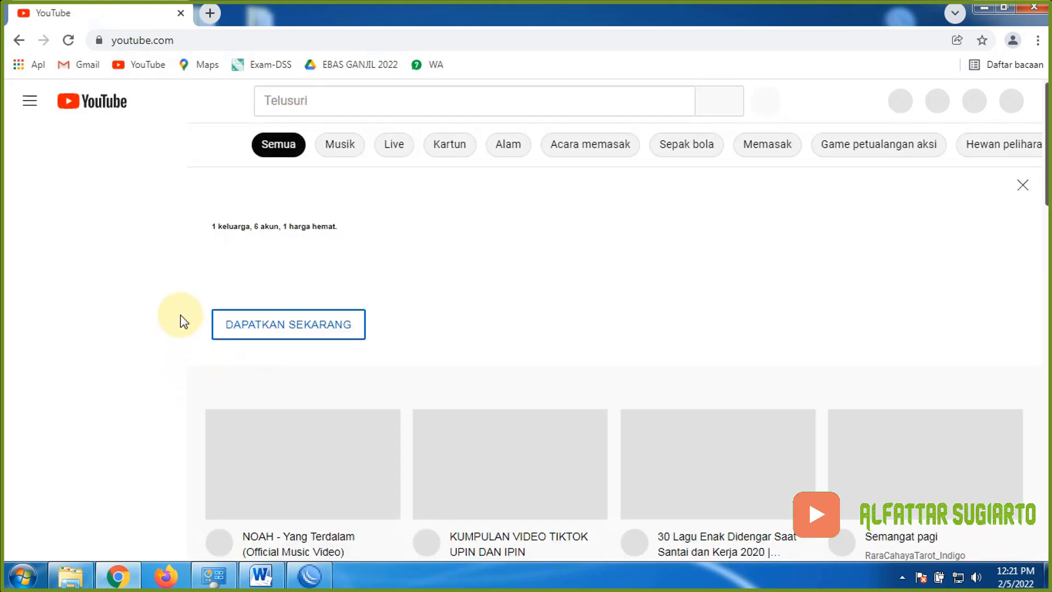
pyautogui.click(1034, 10)
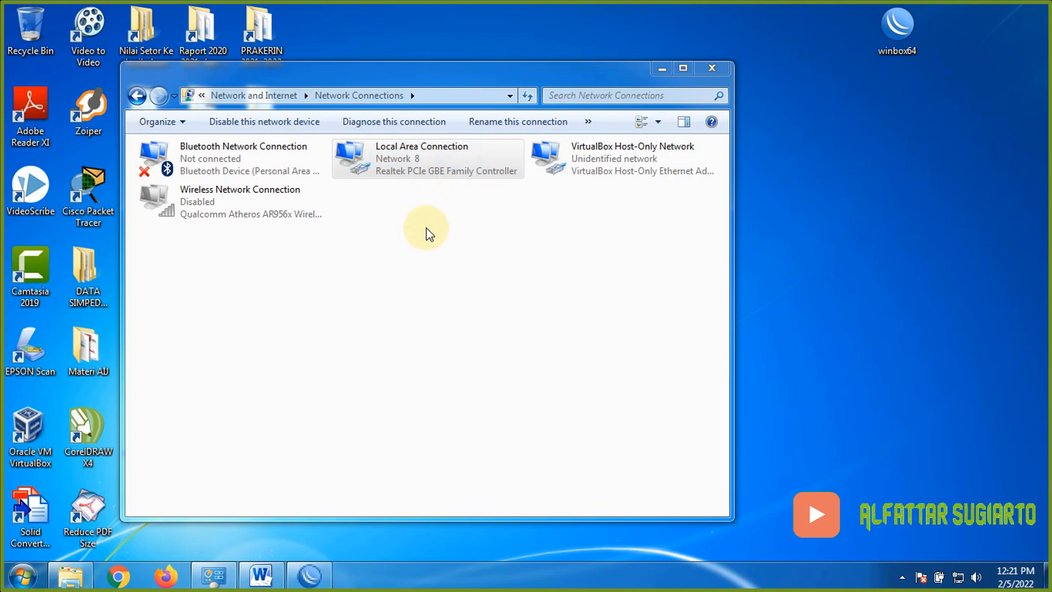
# - Confirm the LAN now has 192.168.20.2 via 192.168.20.1, then load YouTube in Chrome
pyautogui.doubleClick(413, 164)
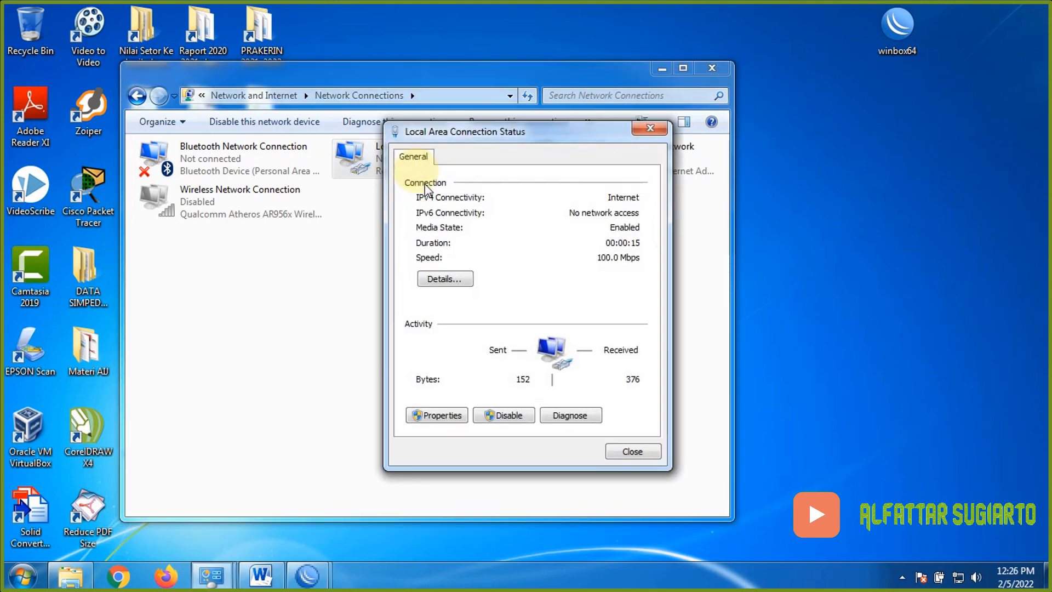
pyautogui.click(461, 280)
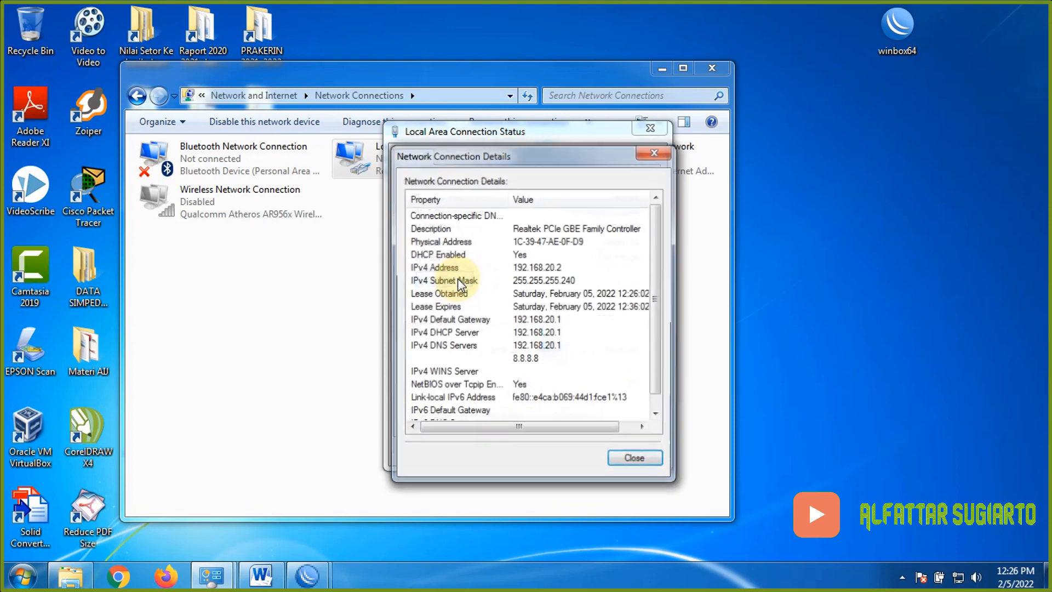
pyautogui.click(564, 268)
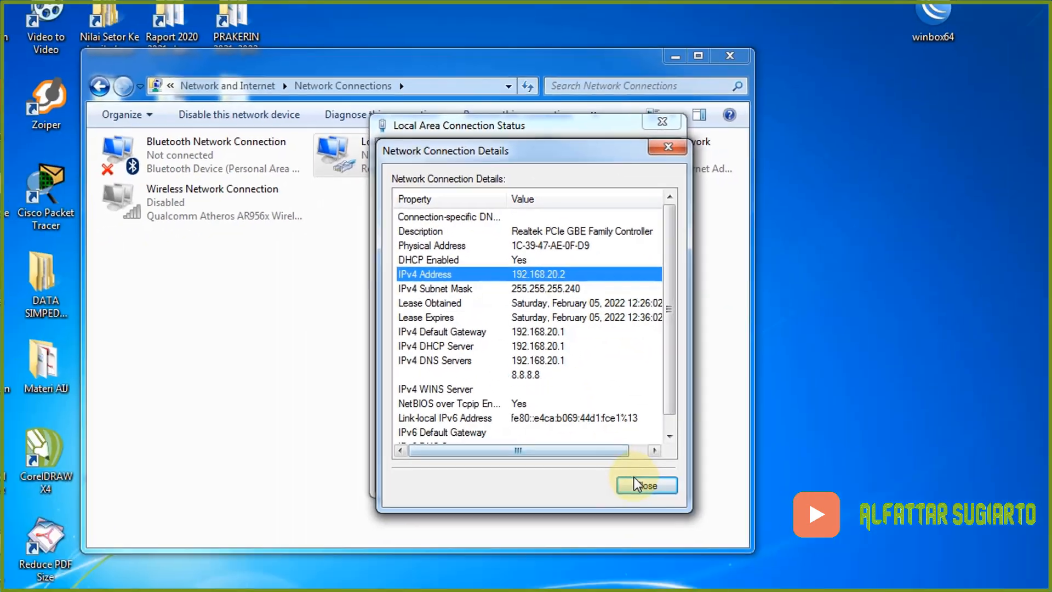
pyautogui.click(633, 479)
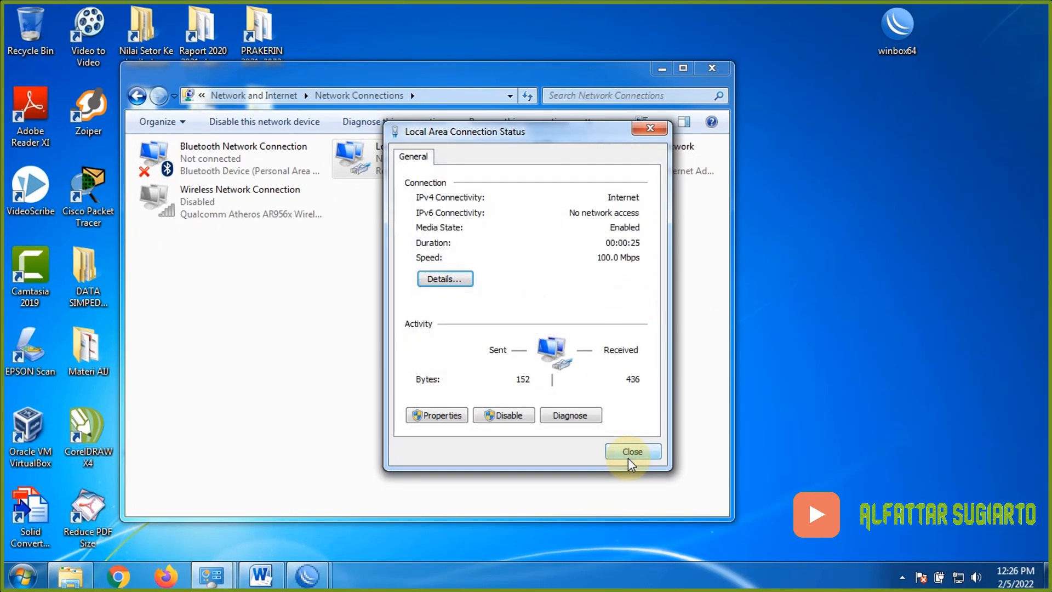
pyautogui.click(625, 452)
pyautogui.click(123, 577)
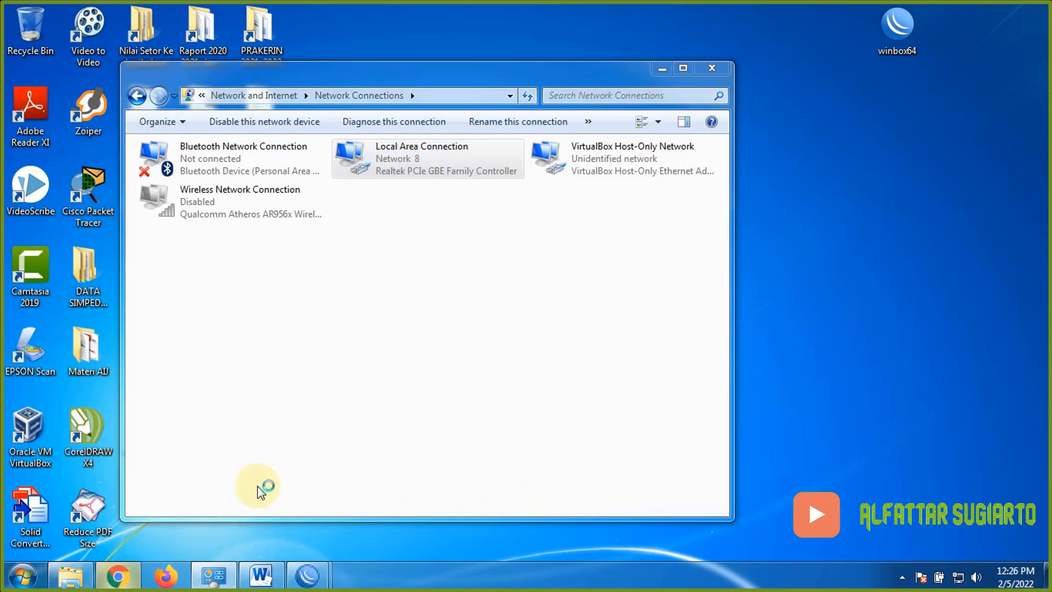
pyautogui.click(140, 66)
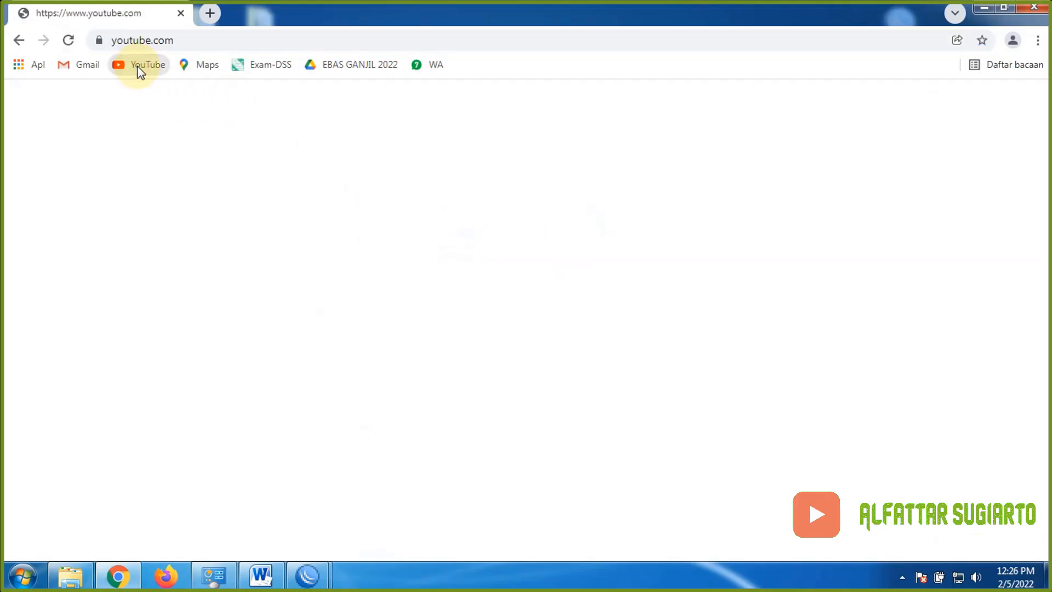